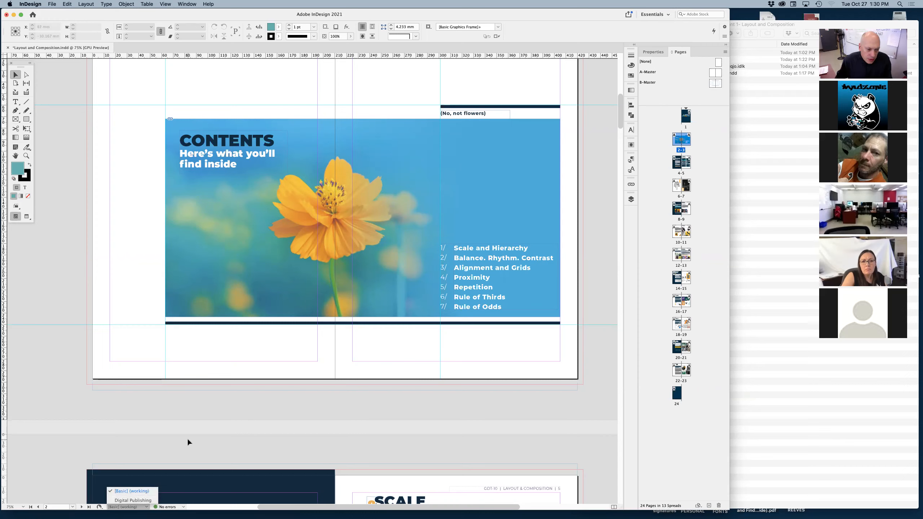
Open the Preflight panel, place it over the flower image on the contents spread, and check the available preflight profiles.
left_click(183, 507)
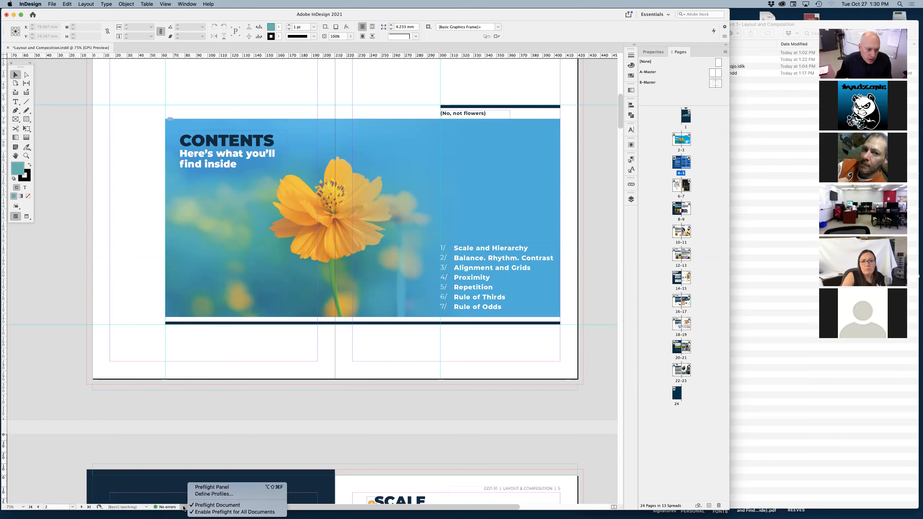
left_click(208, 487)
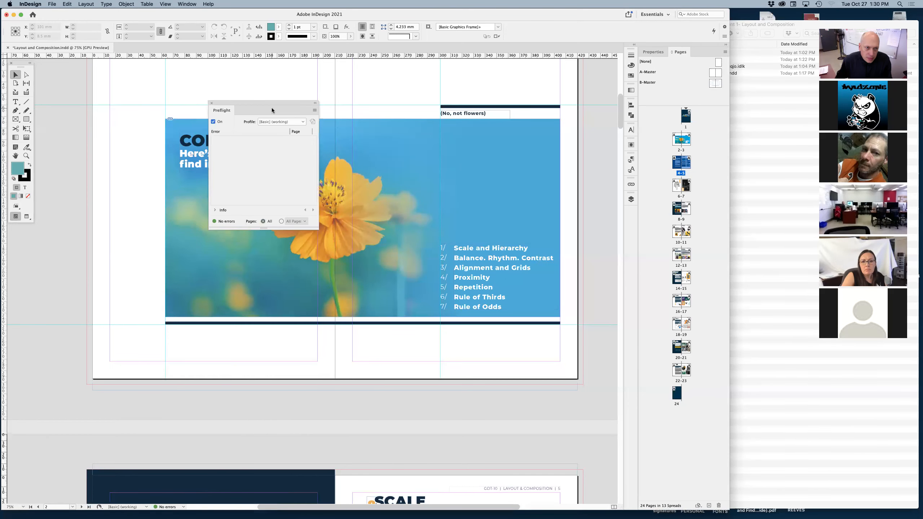
left_click_drag(255, 100, 414, 156)
left_click(440, 170)
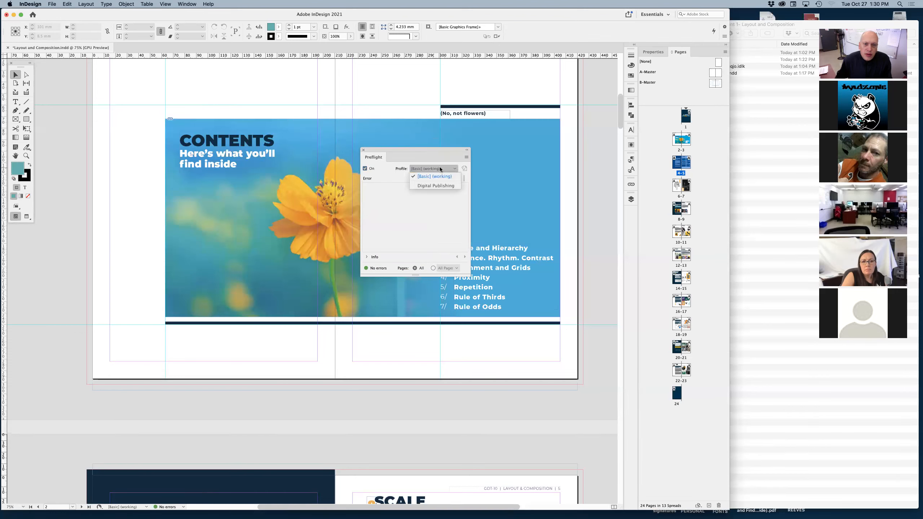
left_click(420, 155)
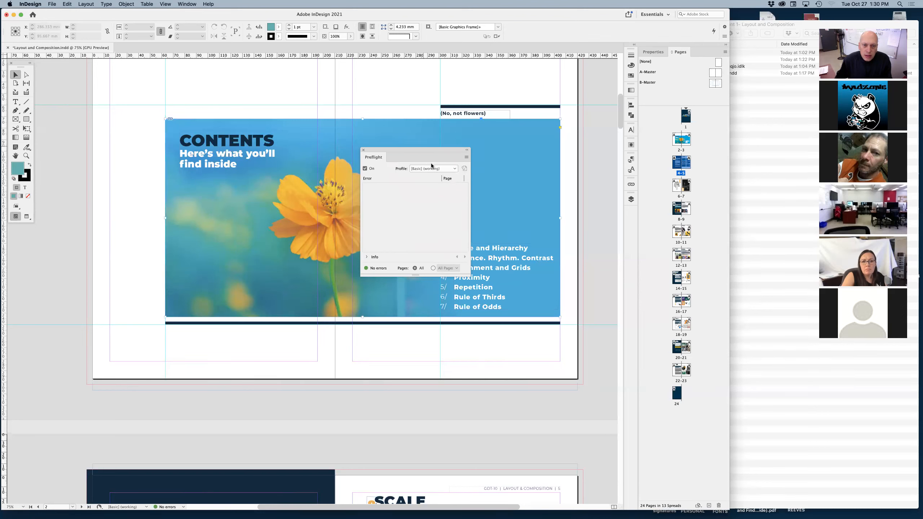
left_click(423, 146)
left_click_drag(427, 151, 442, 195)
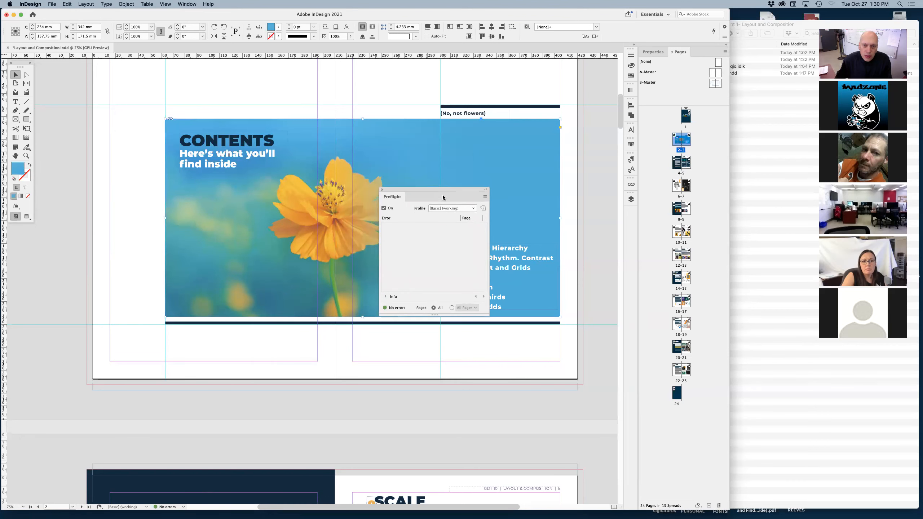
left_click(471, 209)
left_click(414, 246)
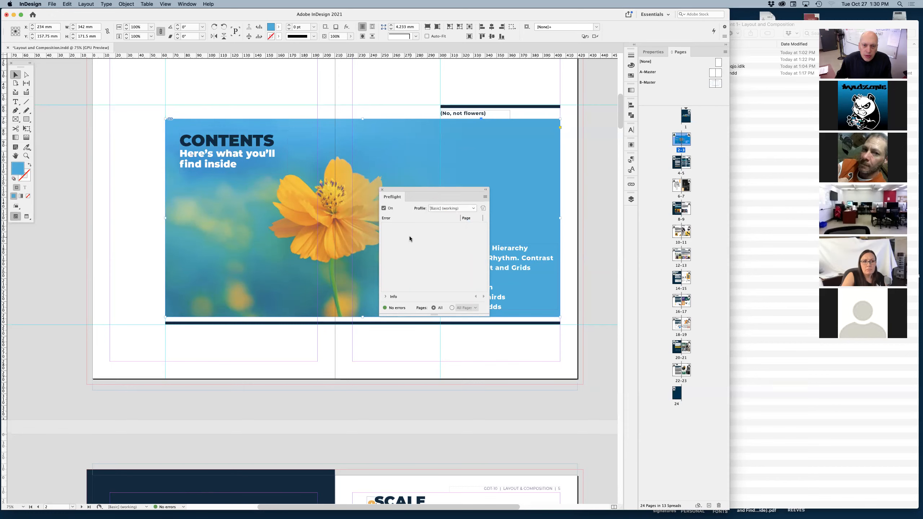
Create a new preflight profile named CMYK, based on the [Basic] profile.
left_click(485, 197)
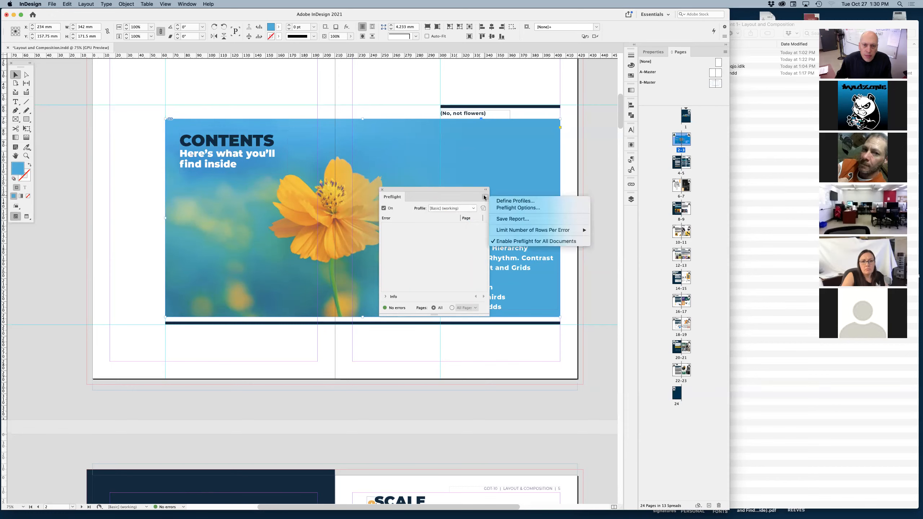
left_click(508, 202)
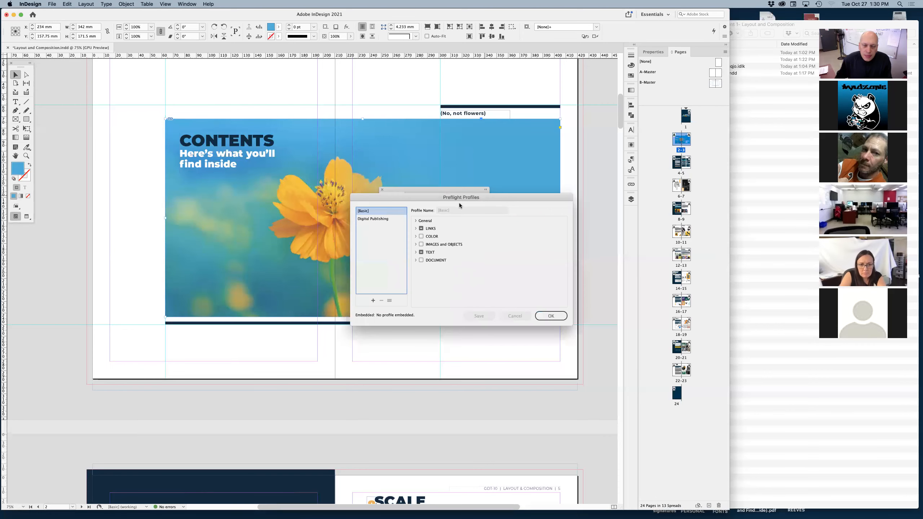
left_click_drag(433, 198, 420, 279)
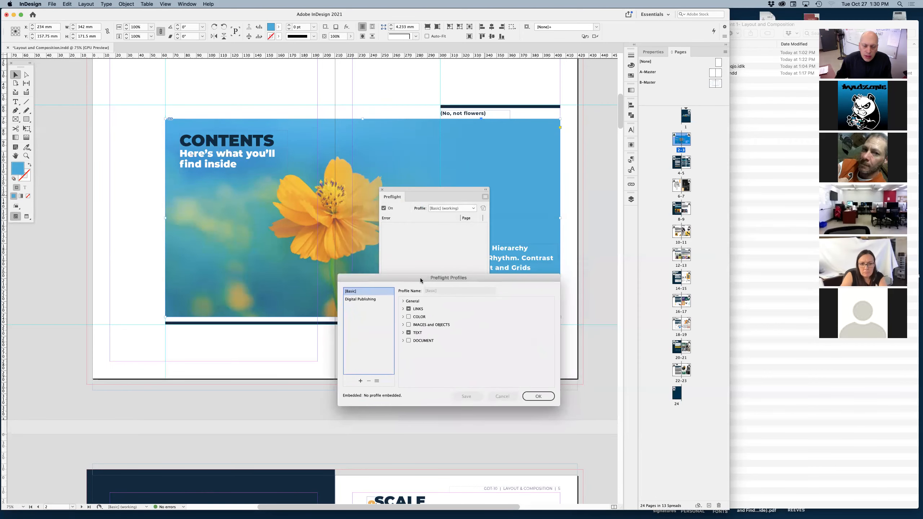
left_click(403, 317)
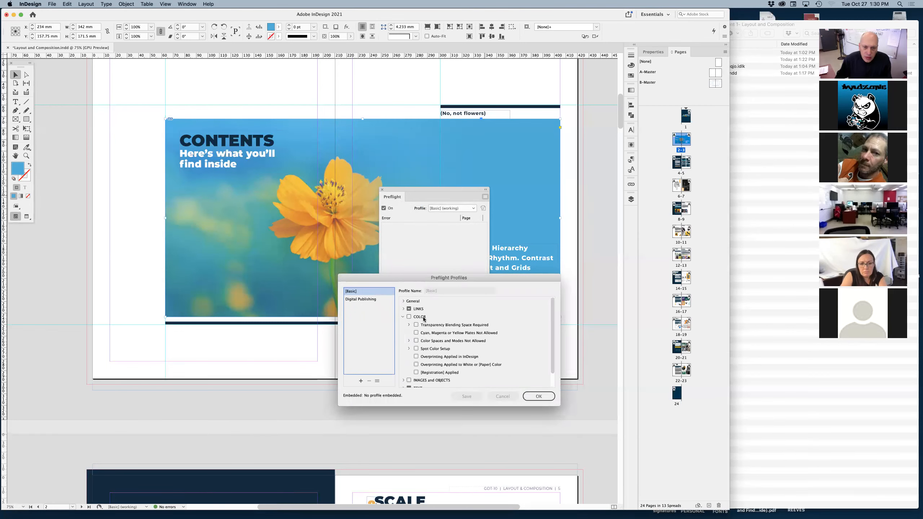
scroll(553, 331, "down", 1)
left_click(409, 309)
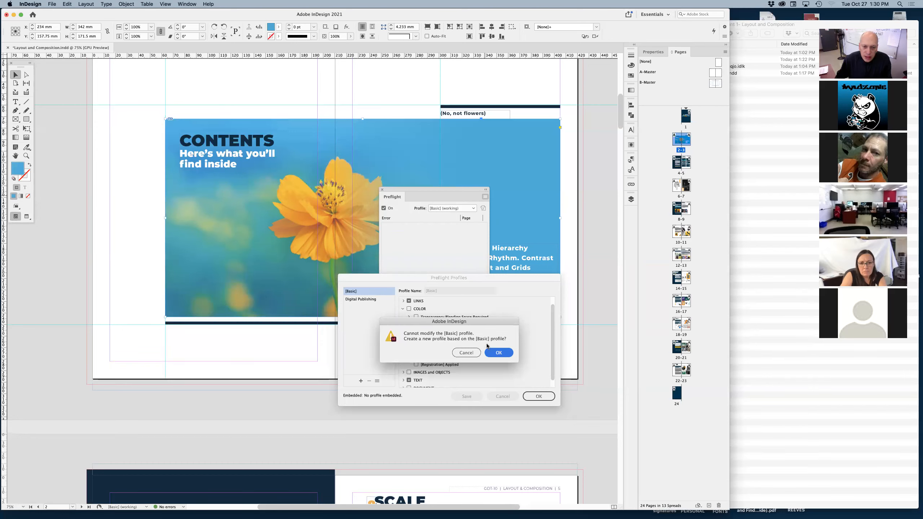
left_click(497, 352)
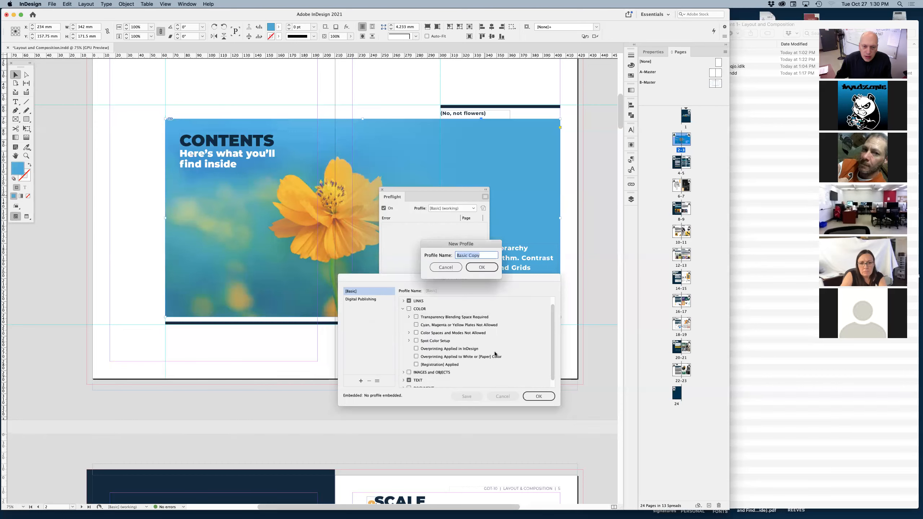
type("CMYK")
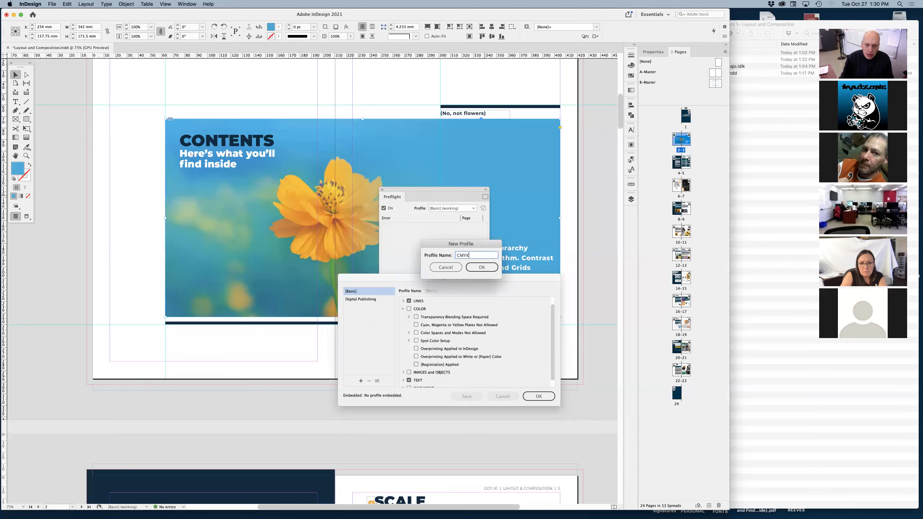
left_click(479, 267)
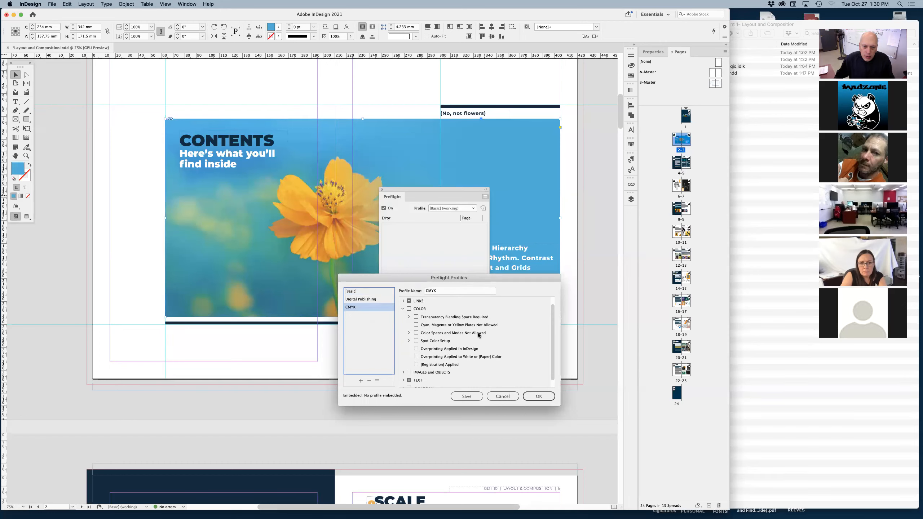
Disallow the RGB, Spot Color, Lab and HSB color spaces and modes in the CMYK profile.
left_click(408, 333)
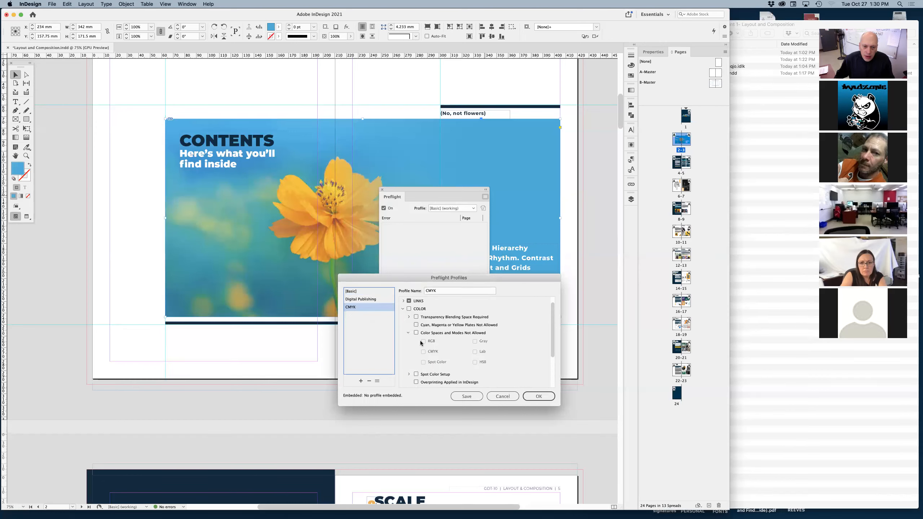
left_click(416, 332)
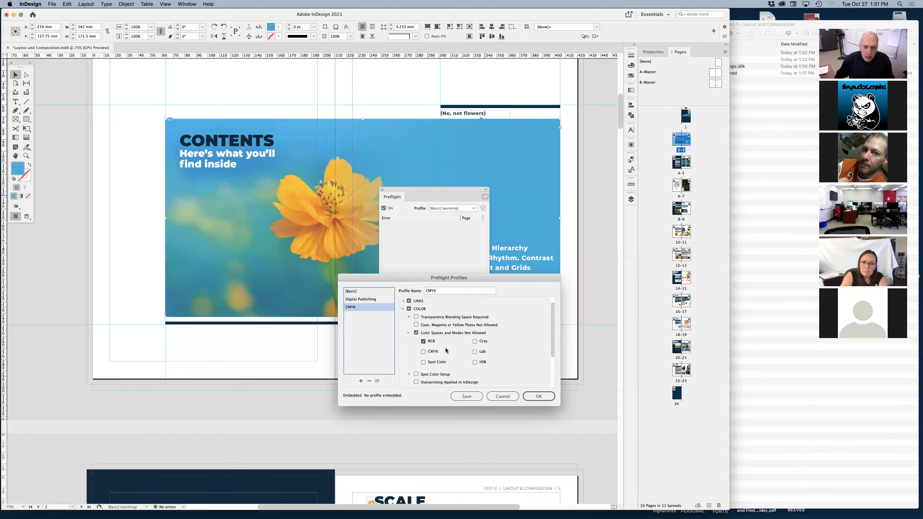
left_click(475, 351)
left_click(424, 362)
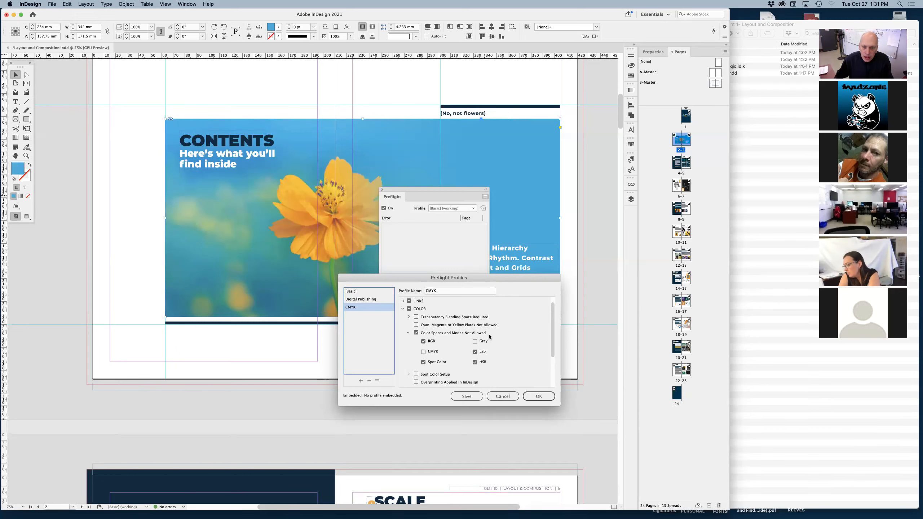
left_click(408, 333)
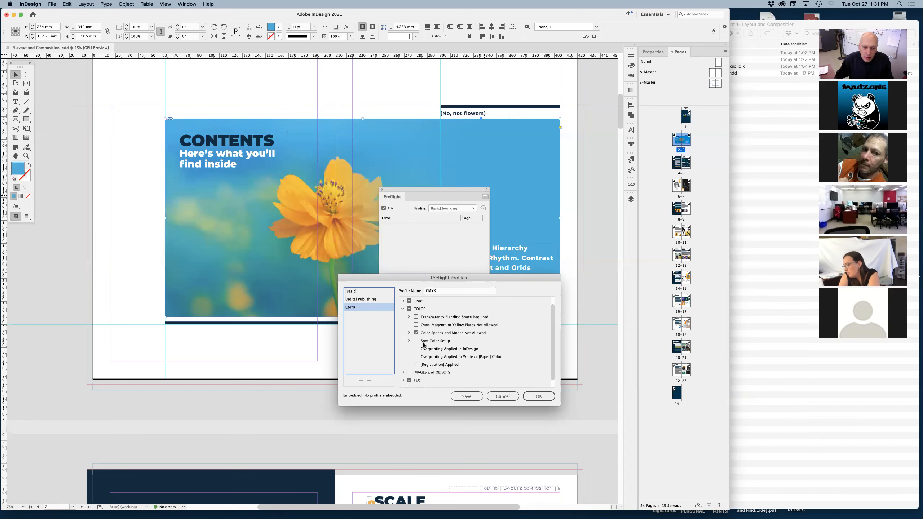
left_click(403, 308)
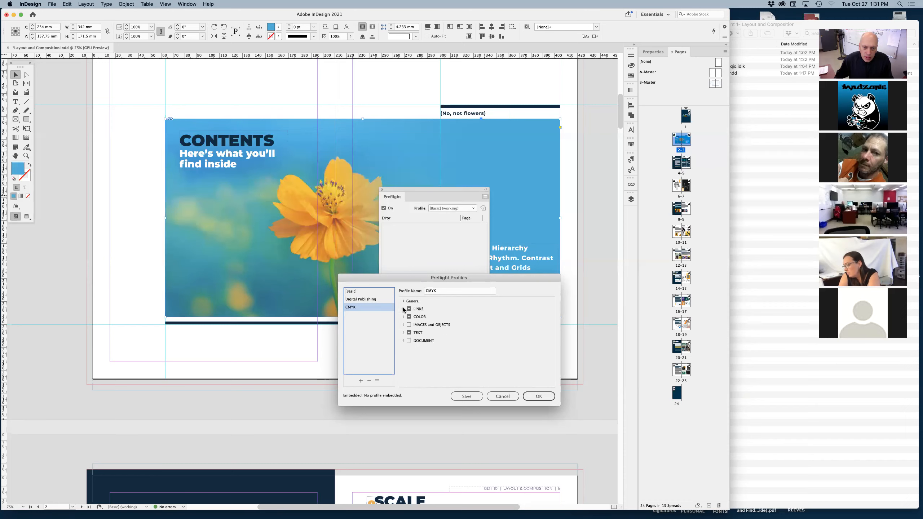
Review the profile's text checks and enable the Image Resolution check for images and objects.
left_click(404, 333)
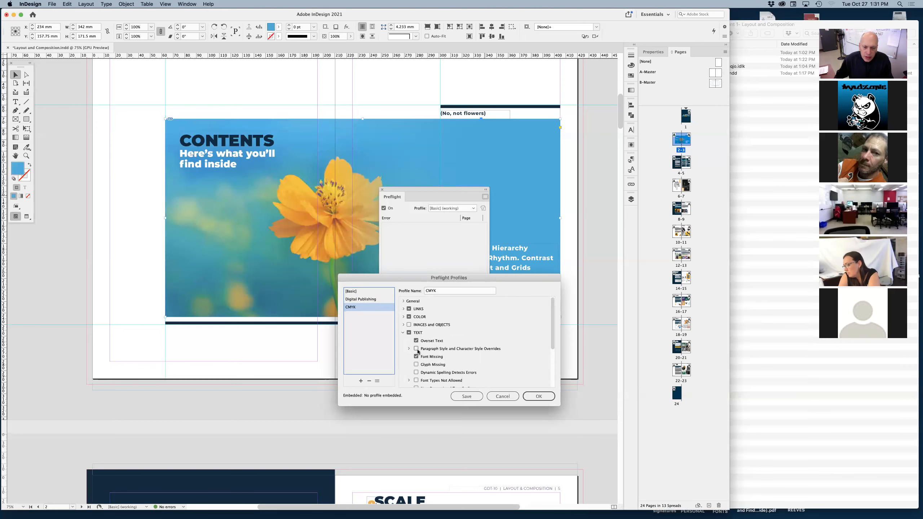
left_click(403, 332)
left_click(403, 325)
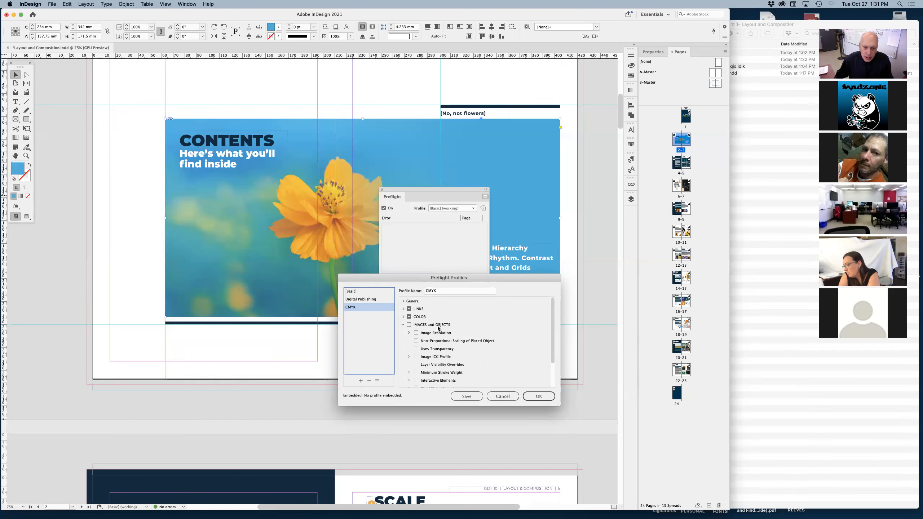
left_click(409, 333)
scroll(471, 338, "down", 1)
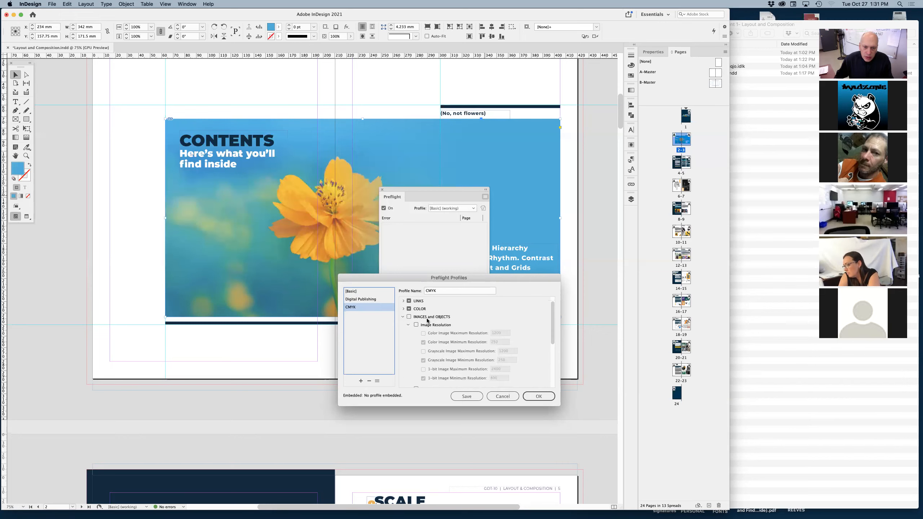
left_click(415, 325)
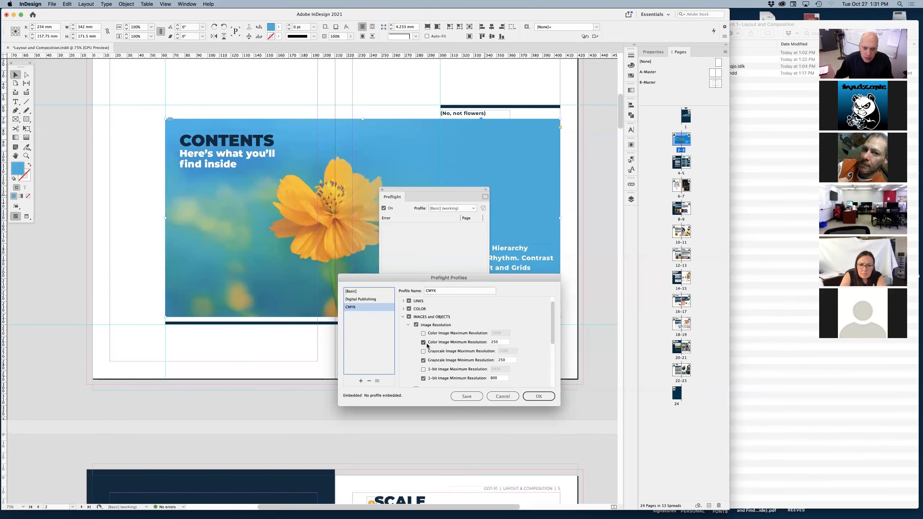
scroll(445, 343, "down", 1)
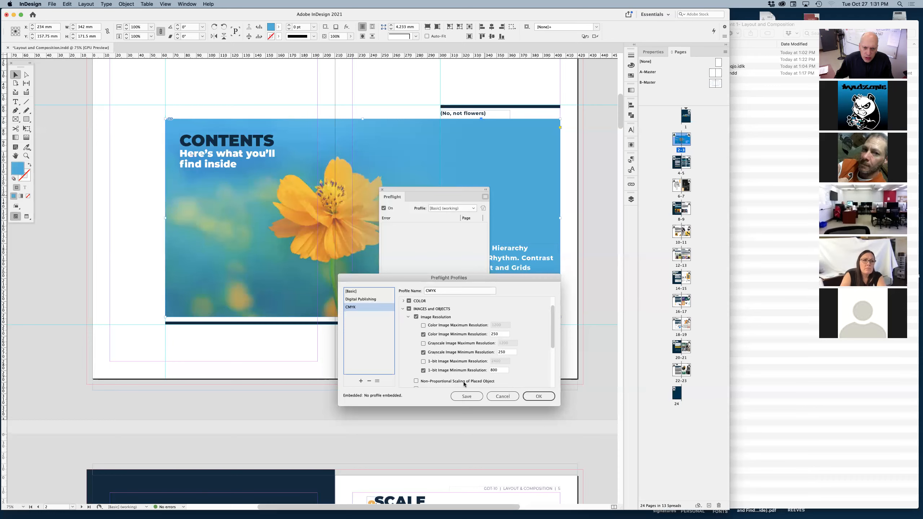
Enable the check for non-proportional scaling of placed objects and accept the CMYK profile settings.
left_click(421, 381)
scroll(492, 370, "down", 1)
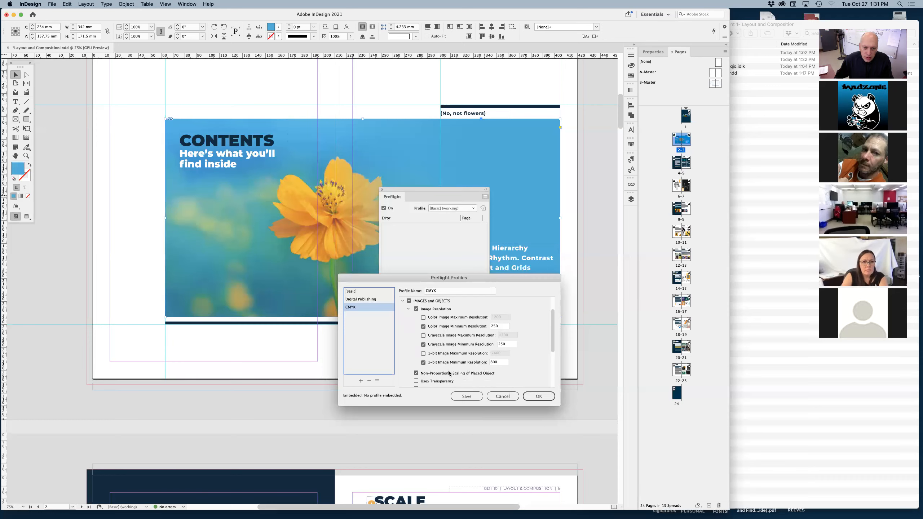
scroll(449, 373, "down", 1)
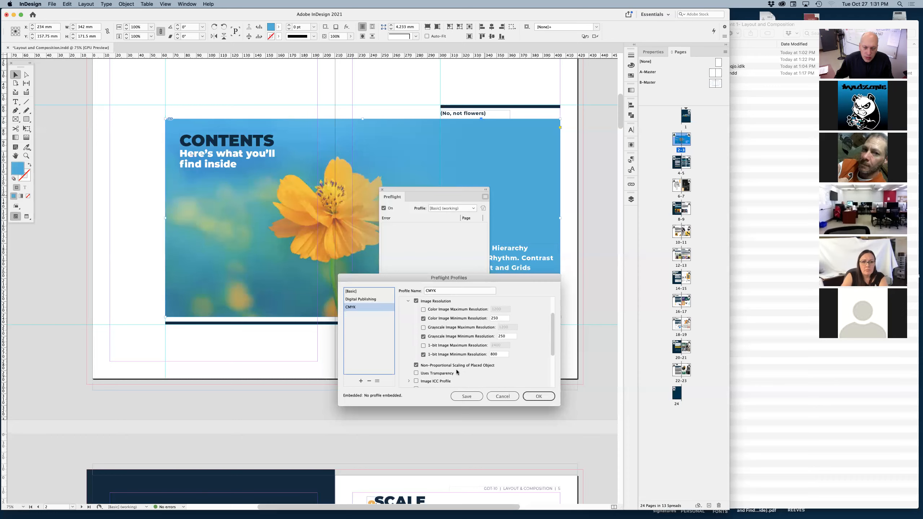
scroll(456, 370, "down", 3)
scroll(457, 367, "up", 3)
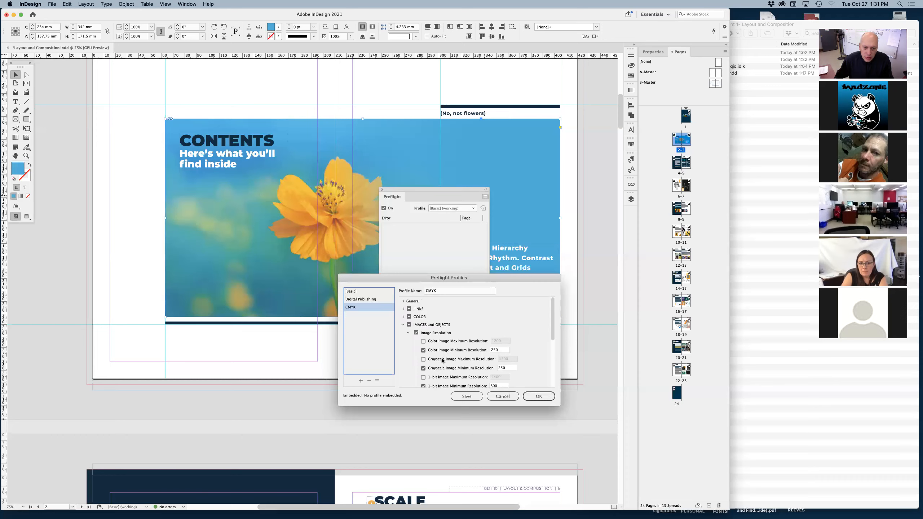
left_click(403, 325)
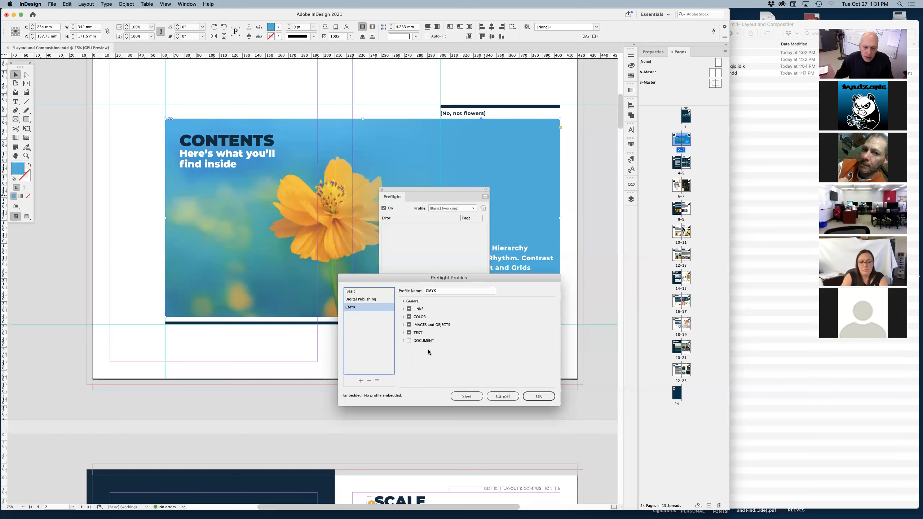
left_click(403, 340)
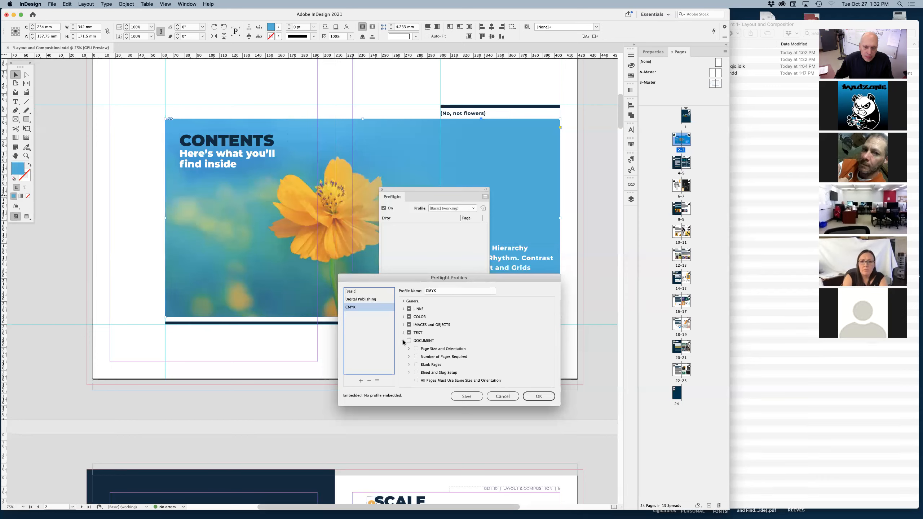
left_click(403, 340)
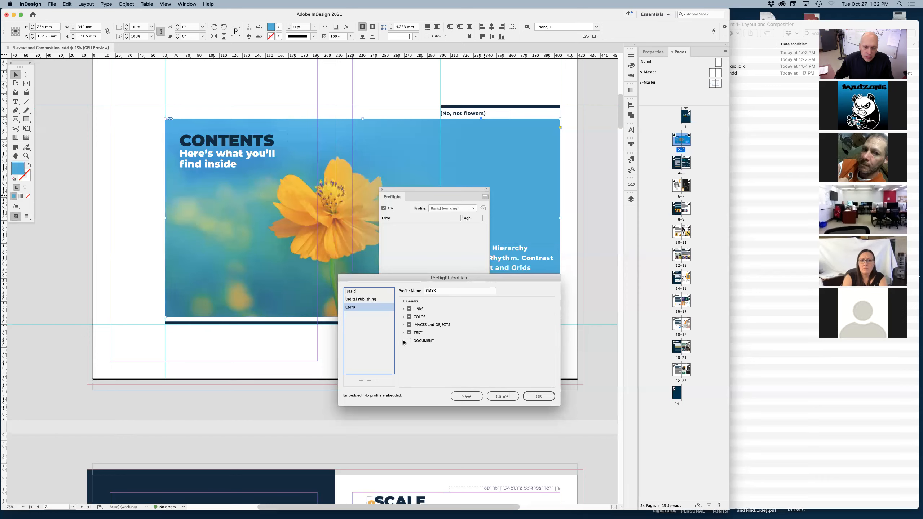
left_click(534, 398)
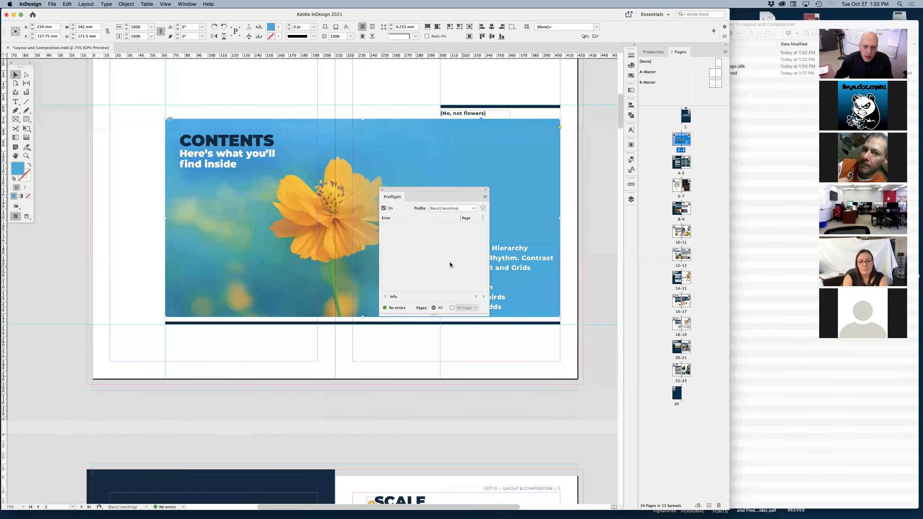
Preflight the document with the CMYK profile.
left_click_drag(438, 191, 457, 214)
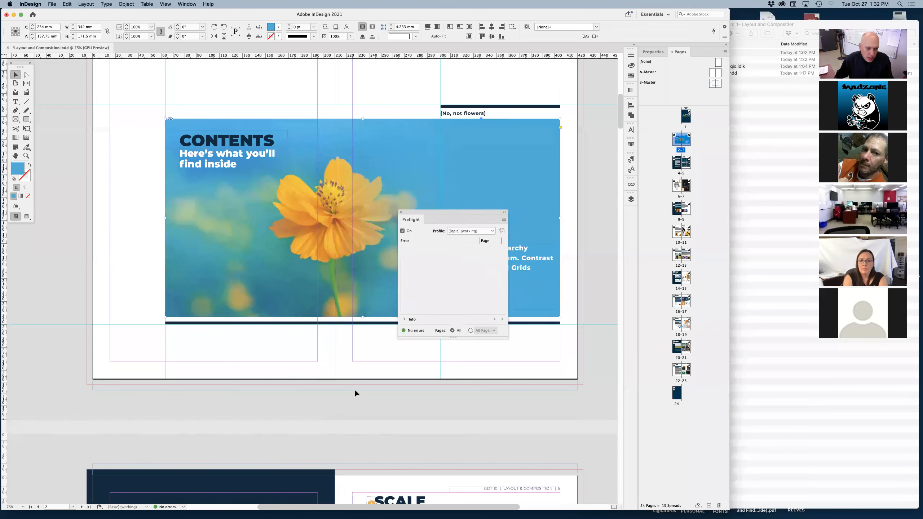
left_click(485, 231)
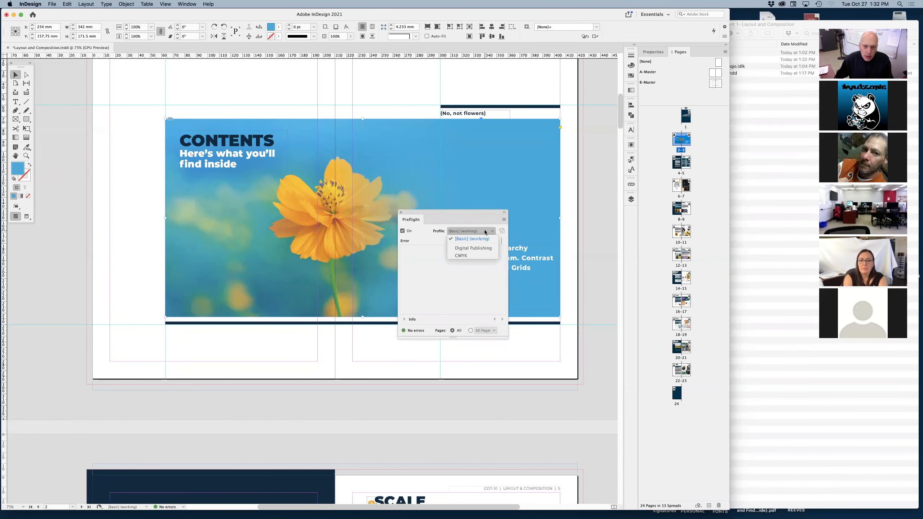
left_click(467, 256)
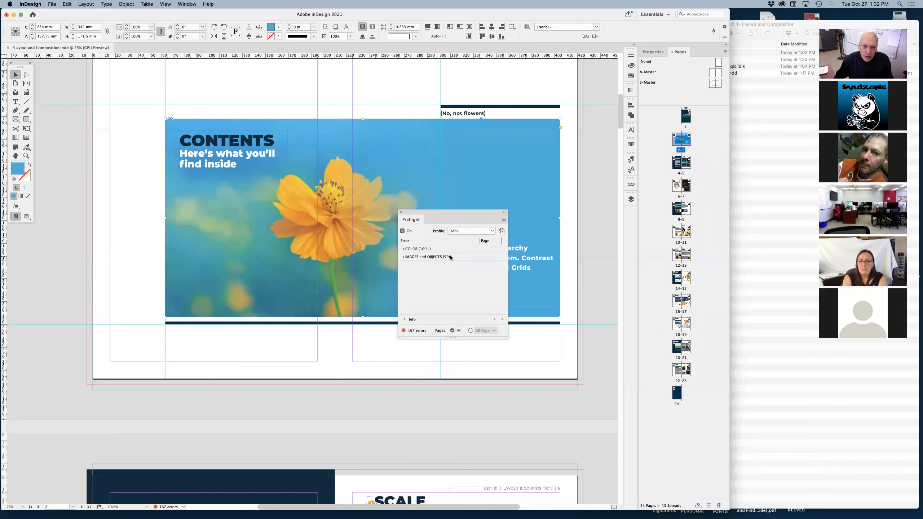
Enlarge the Preflight panel and expand the Images and Objects error category to examine its error types.
left_click_drag(461, 211, 462, 205)
left_click_drag(509, 333, 540, 437)
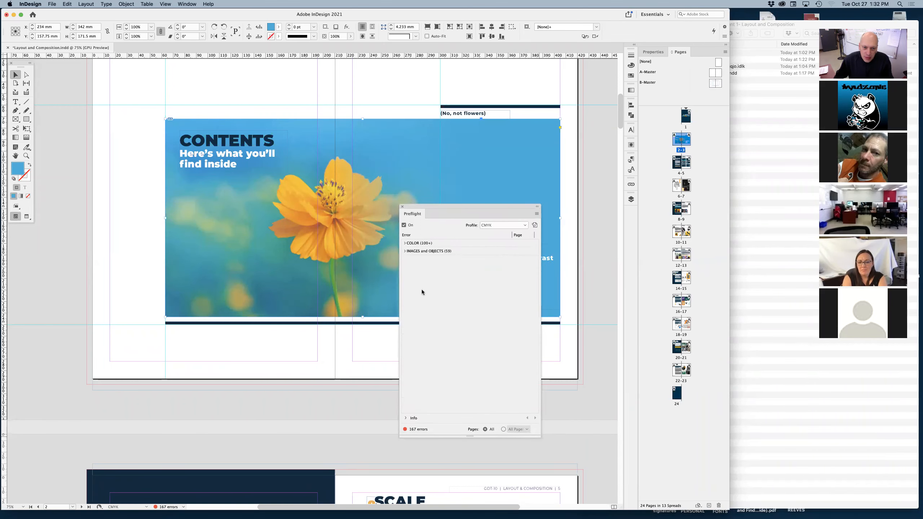
left_click(405, 251)
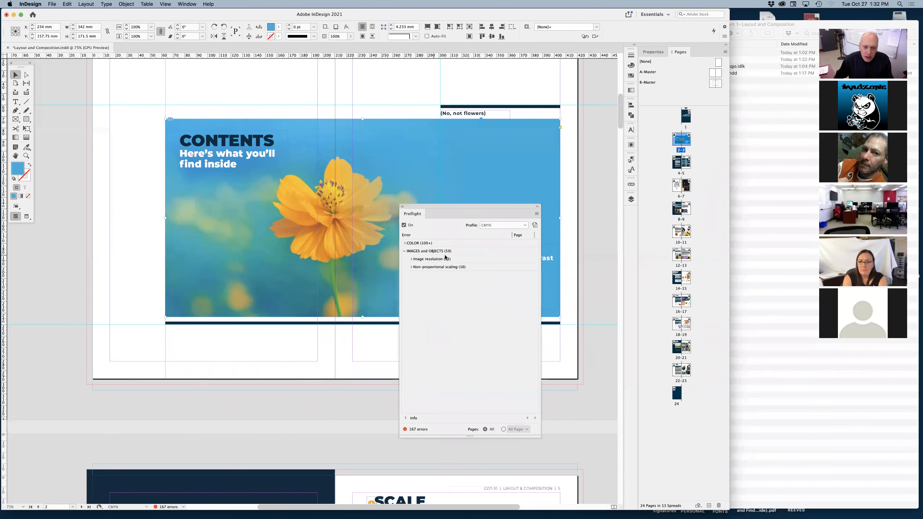
List the image resolution errors, go to the first flagged photo on page 1, and move the Preflight panel clear of the cover title.
left_click(410, 259)
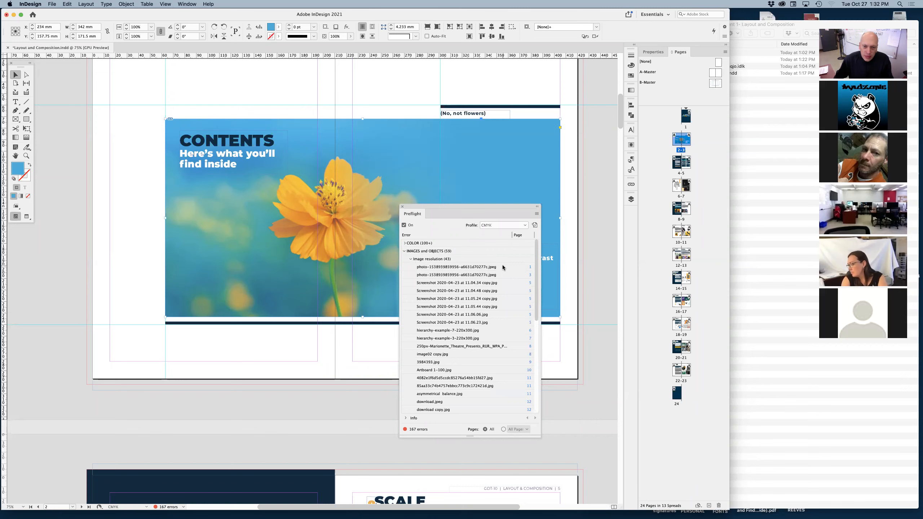
left_click(526, 268)
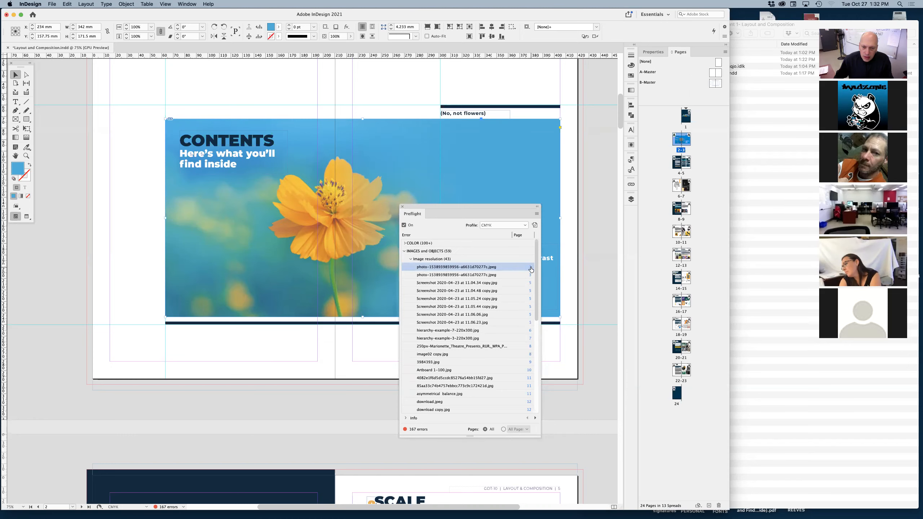
double_click(438, 267)
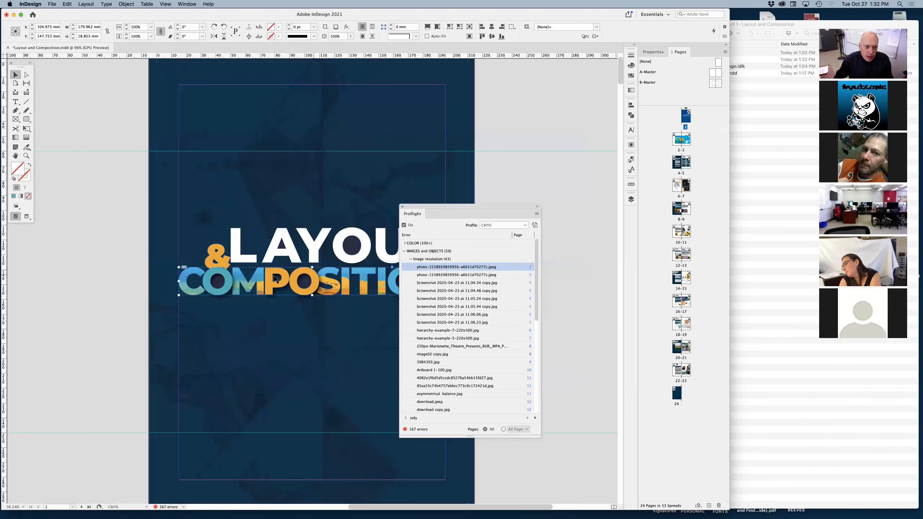
left_click_drag(442, 206, 536, 193)
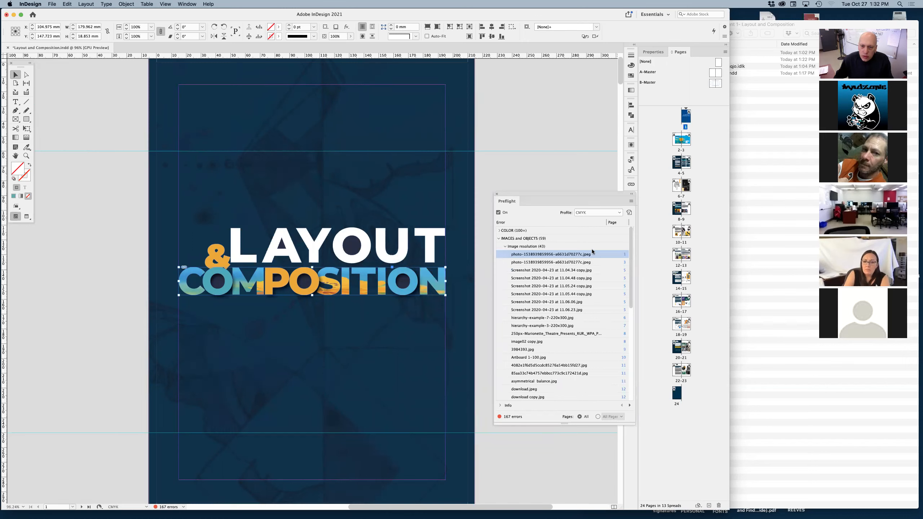
List the non-proportional scaling errors instead and select the flagged photo inside the COMPOSITION title to check its scale.
left_click(505, 246)
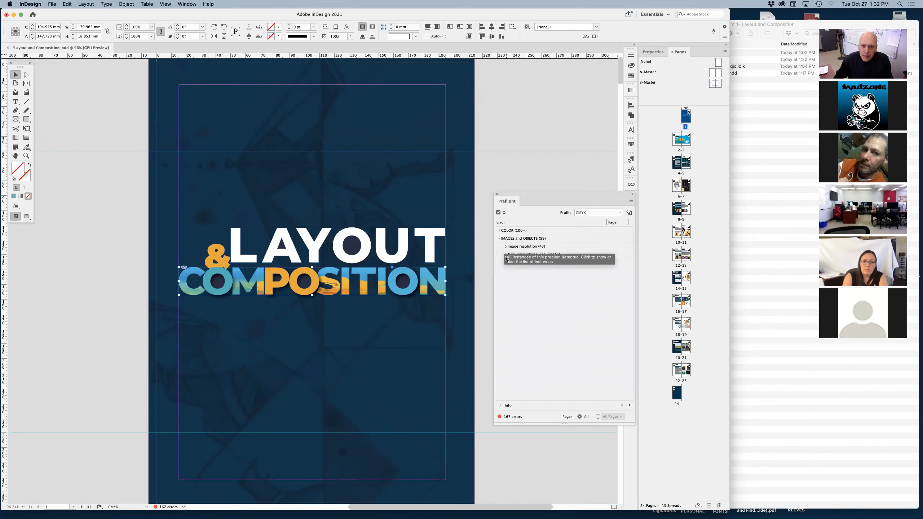
left_click(505, 255)
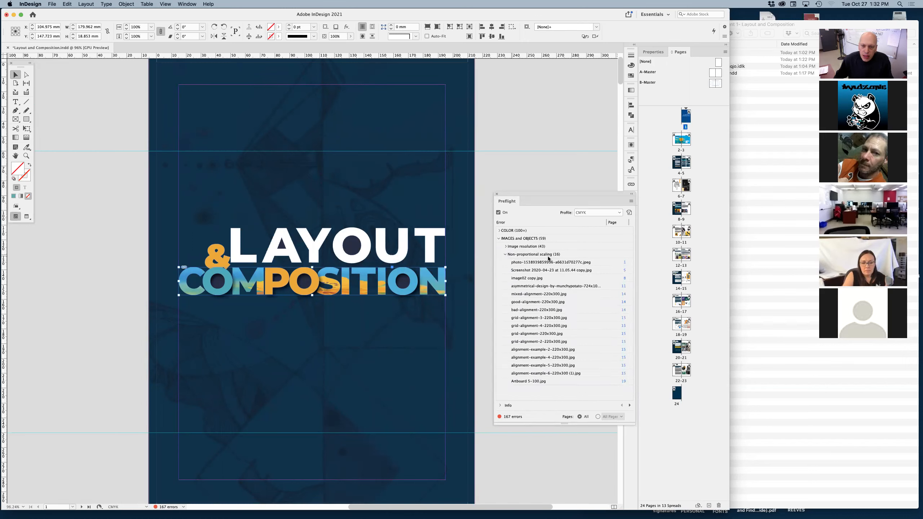
left_click(557, 262)
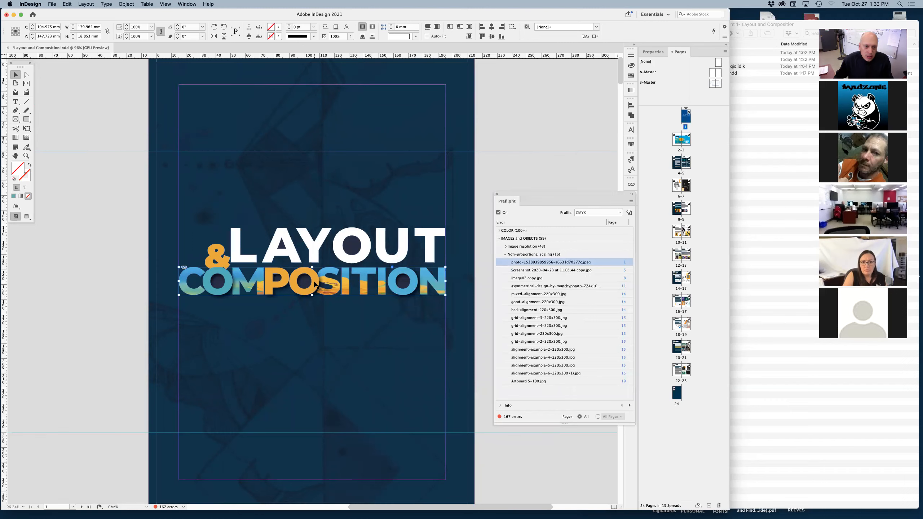
double_click(316, 284)
left_click(334, 286)
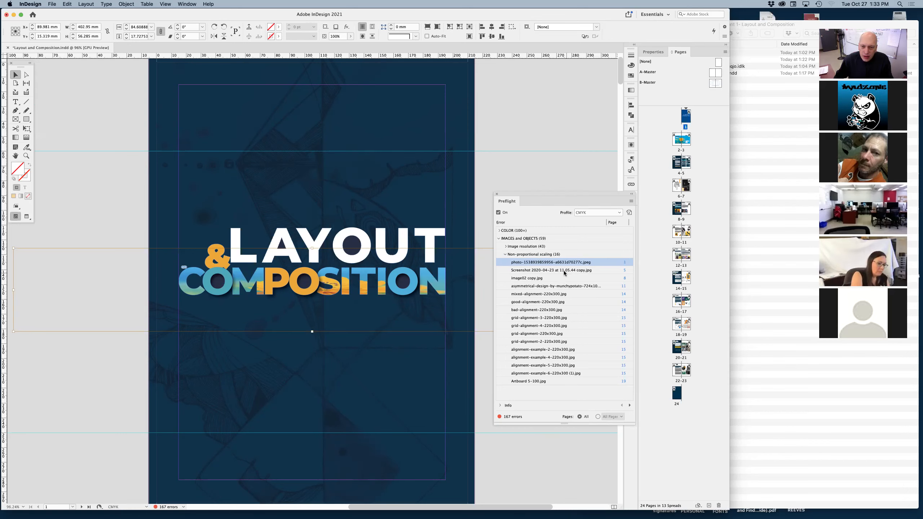
Go to the non-proportionally scaled Spacing screenshot on page 5, set its horizontal and vertical scale to 38%, and collapse the scaling error list.
left_click(552, 271)
double_click(552, 270)
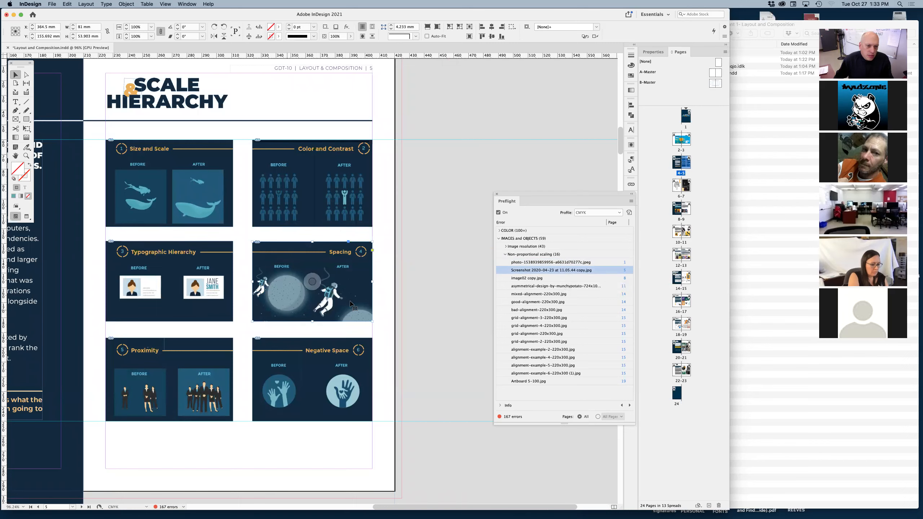
left_click(313, 282)
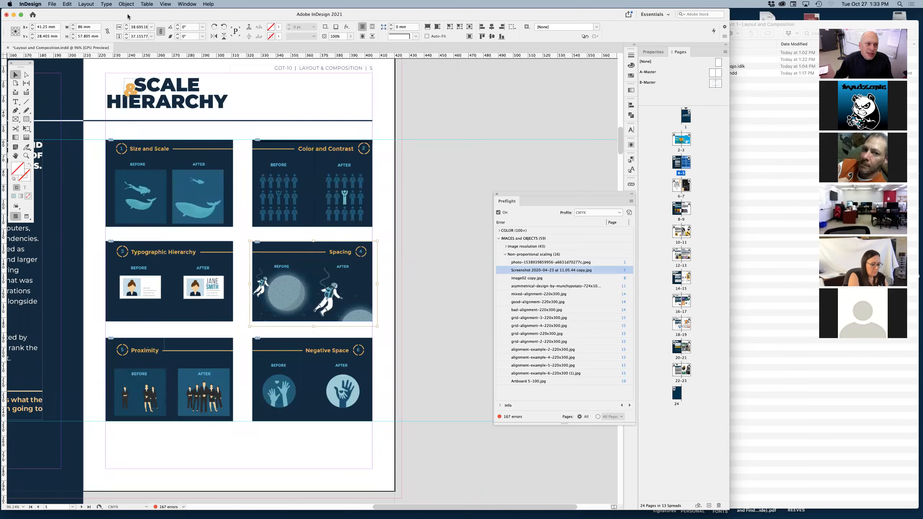
left_click(127, 30)
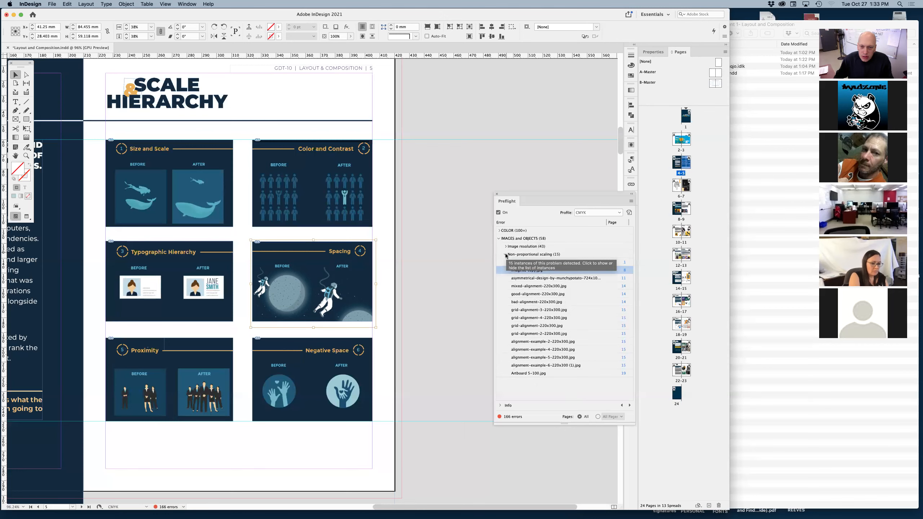
left_click(506, 254)
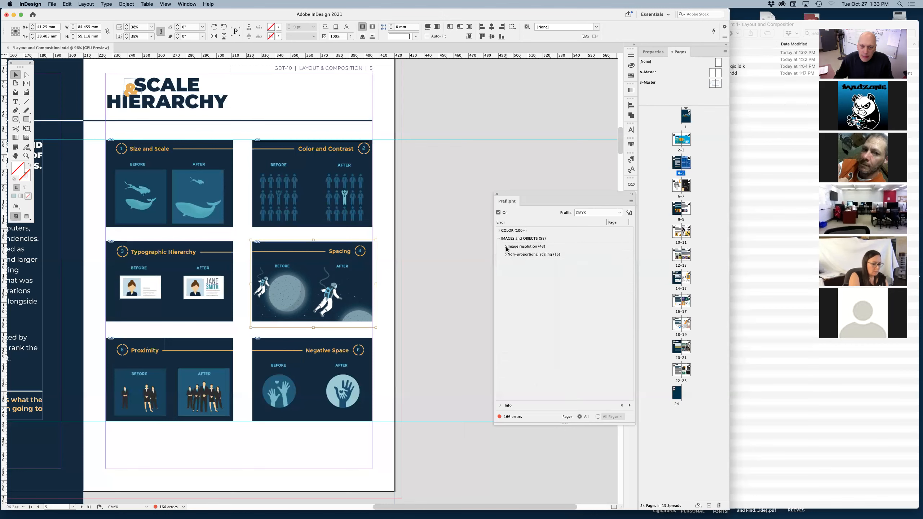
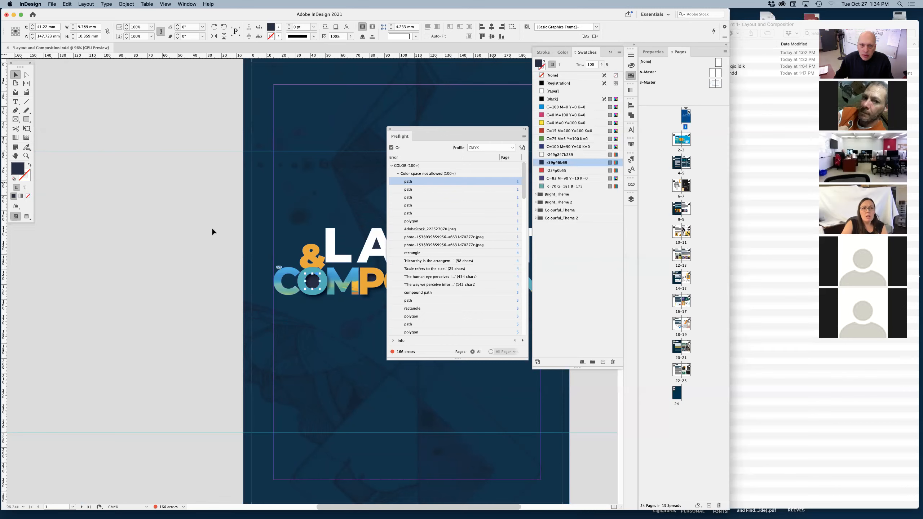
Deselect everything and delete all unused swatches, including those in the four color groups, leaving the groups collapsed.
left_click(174, 244)
left_click(606, 186)
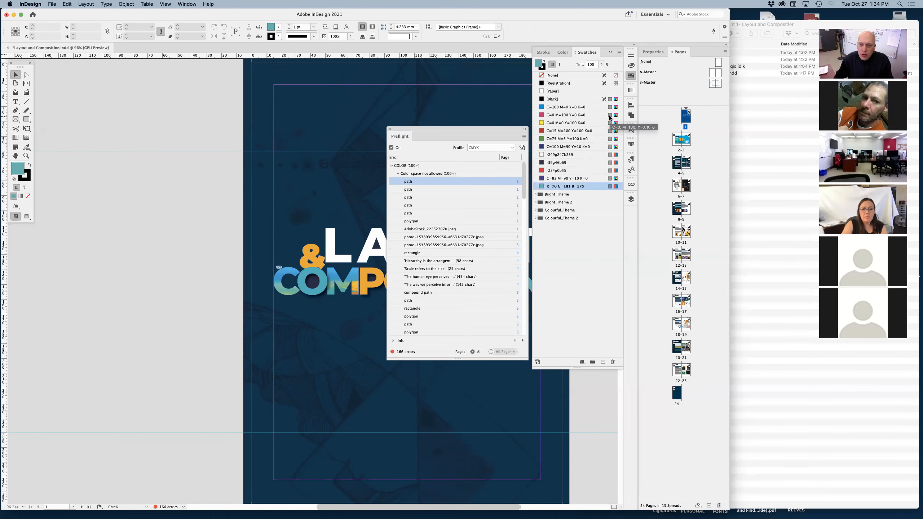
left_click(619, 53)
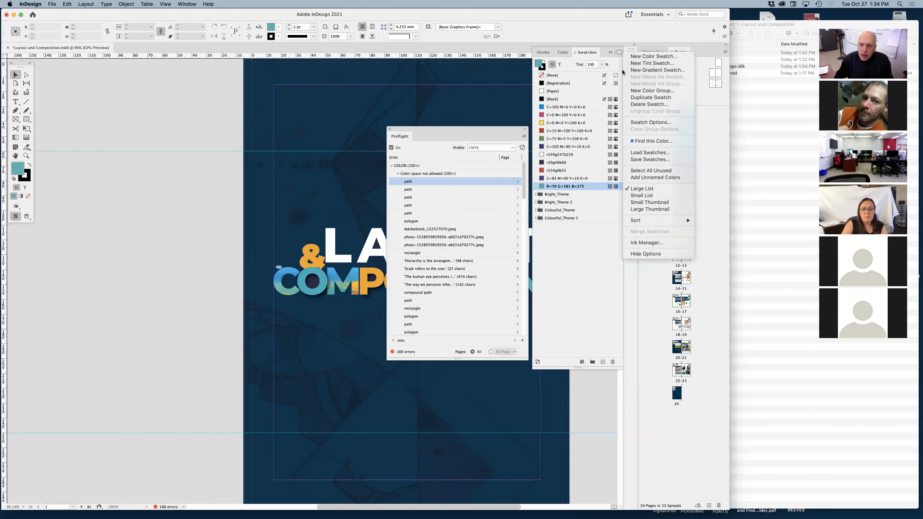
left_click(653, 171)
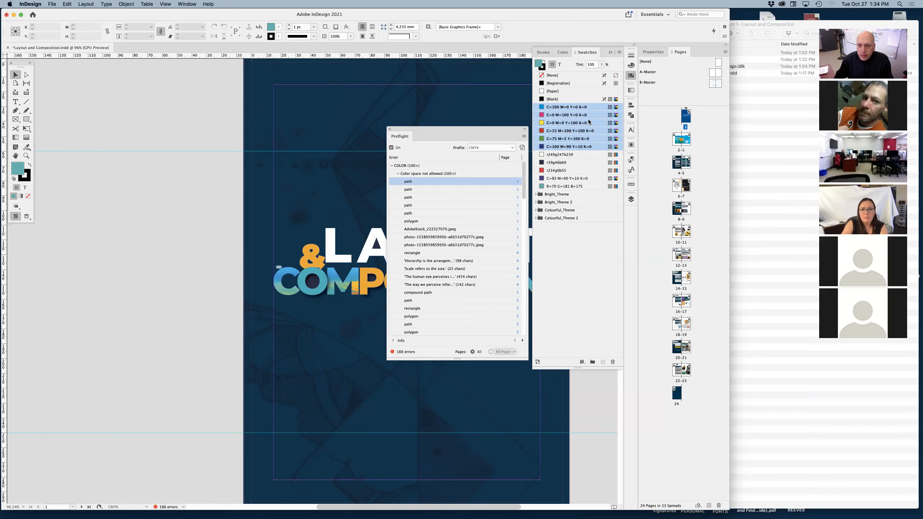
left_click(535, 218)
left_click(535, 210)
left_click(536, 202)
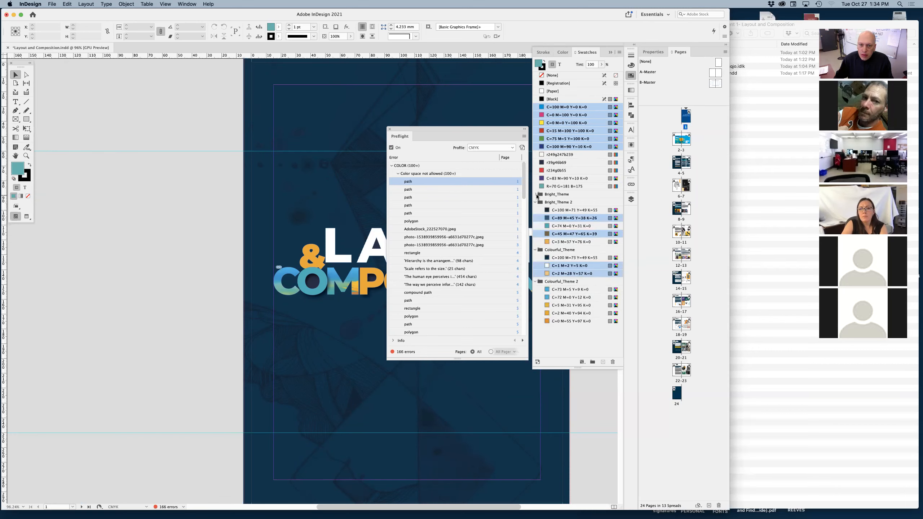
left_click(535, 194)
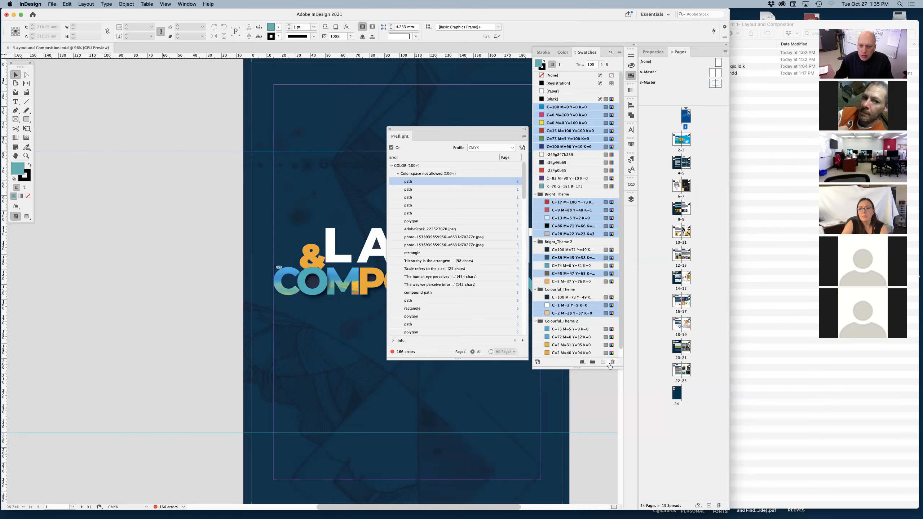
left_click(613, 362)
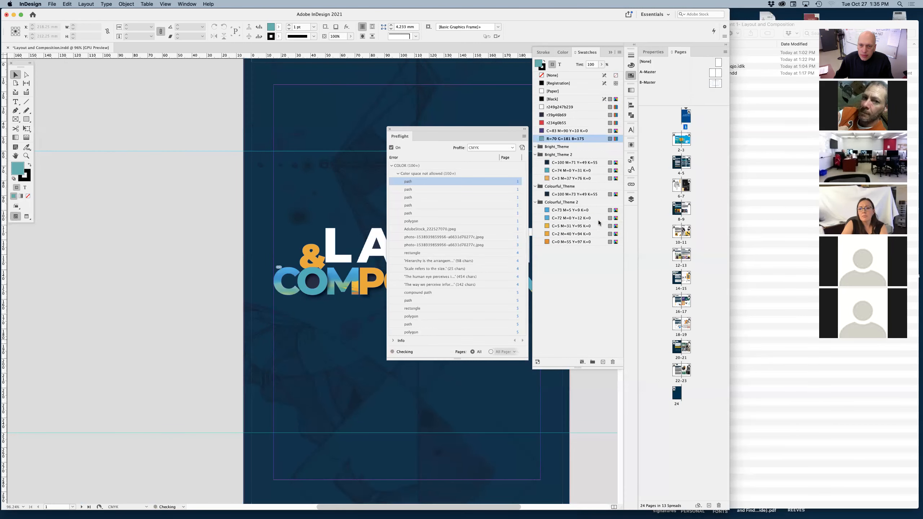
left_click(536, 202)
left_click(534, 187)
left_click(535, 155)
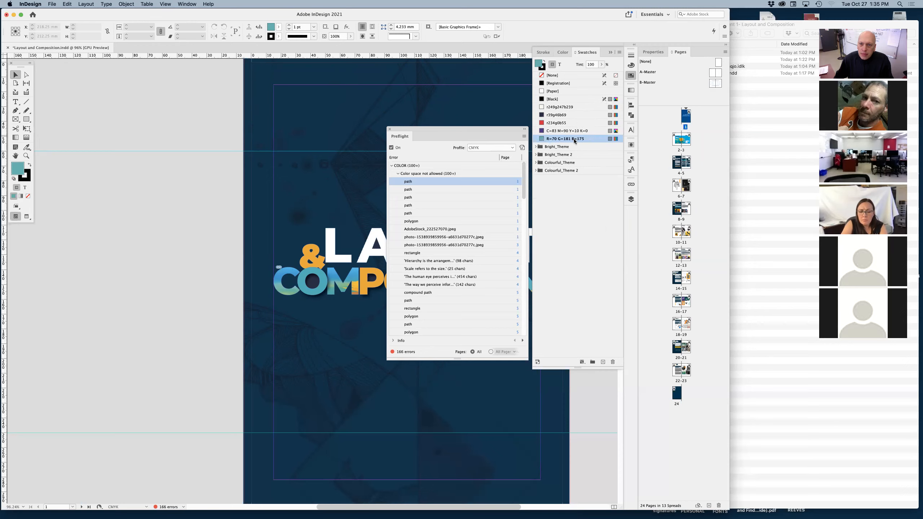
Convert the r249g247b239 swatch to CMYK, keeping its color type as Process, and name it with its color value.
left_click(584, 107)
double_click(585, 107)
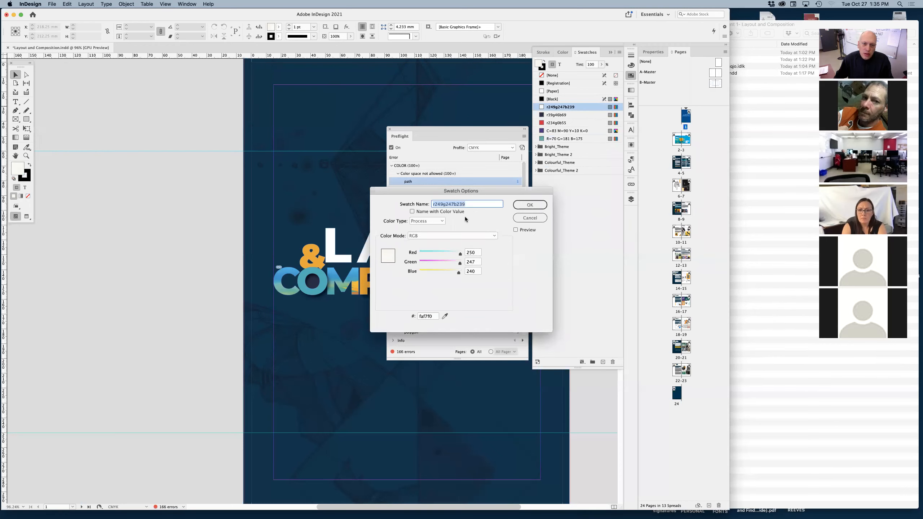
left_click(431, 235)
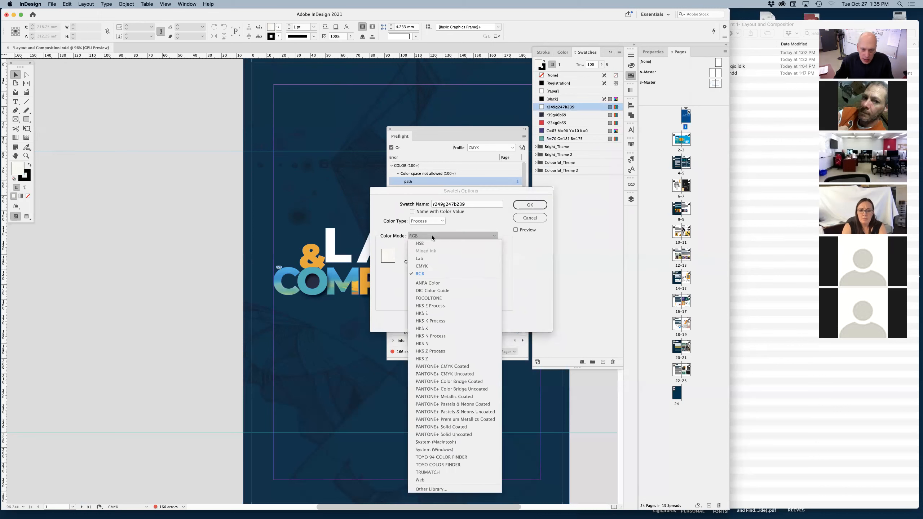
left_click(422, 266)
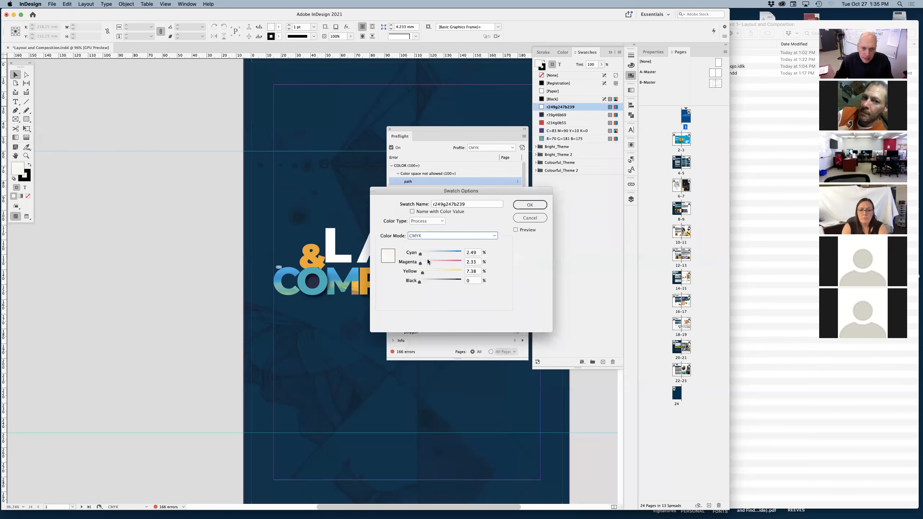
left_click(430, 223)
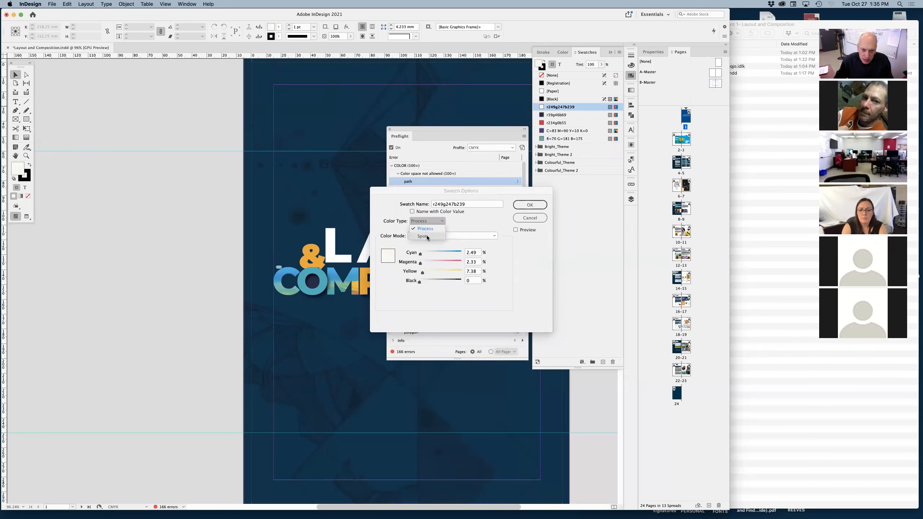
left_click(430, 223)
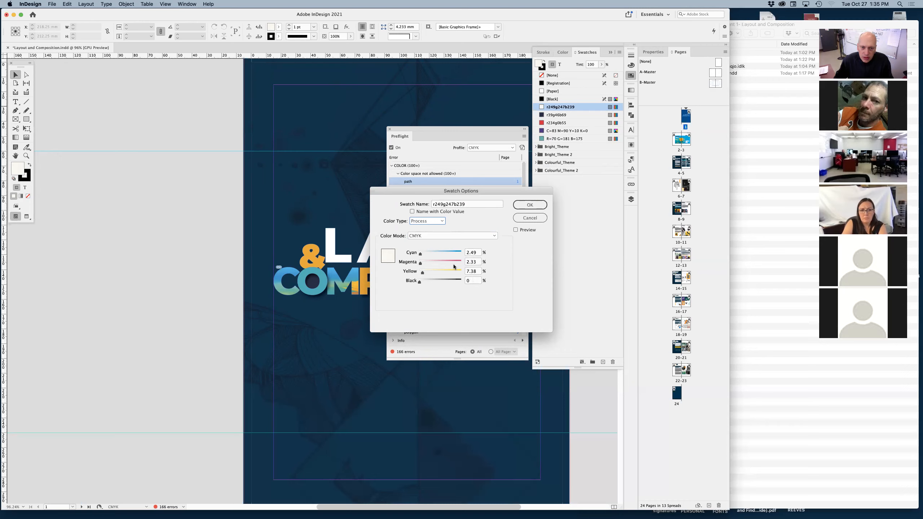
left_click(412, 211)
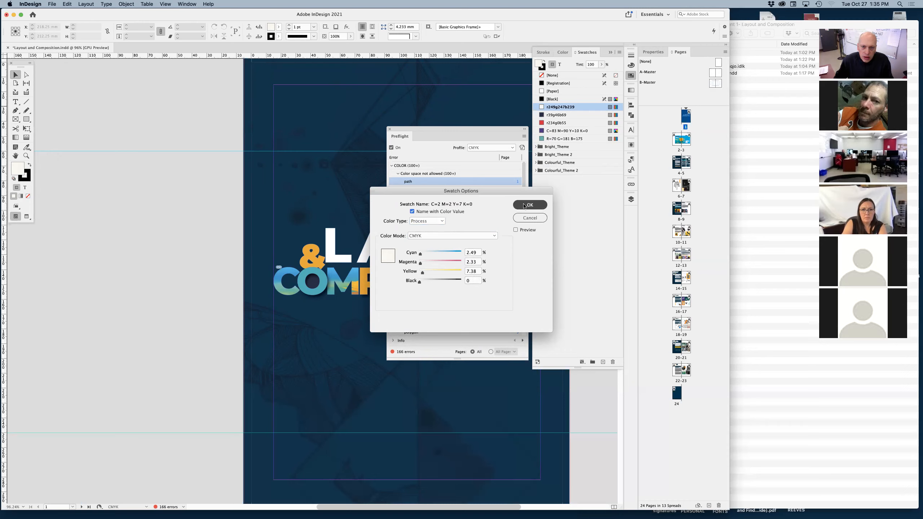
left_click(529, 205)
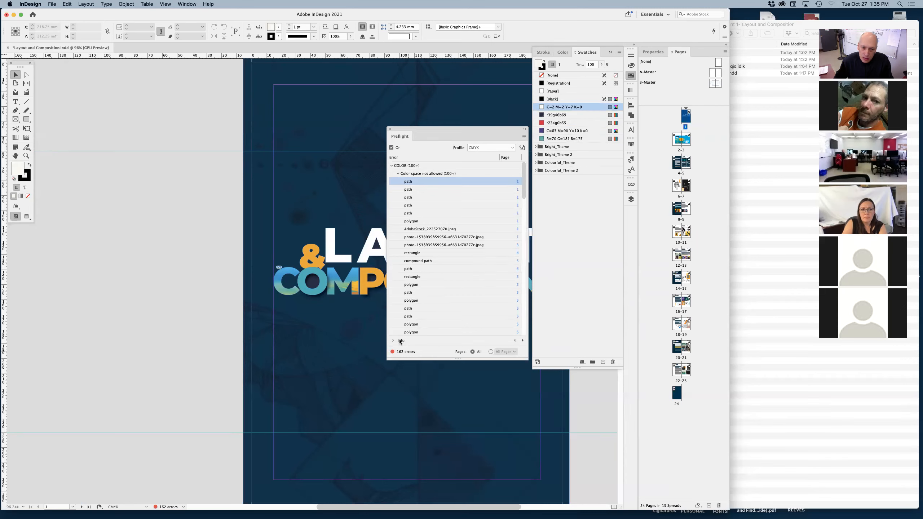
Convert the r39g46b69 swatch to CMYK mode and name it with its color value.
left_click(583, 116)
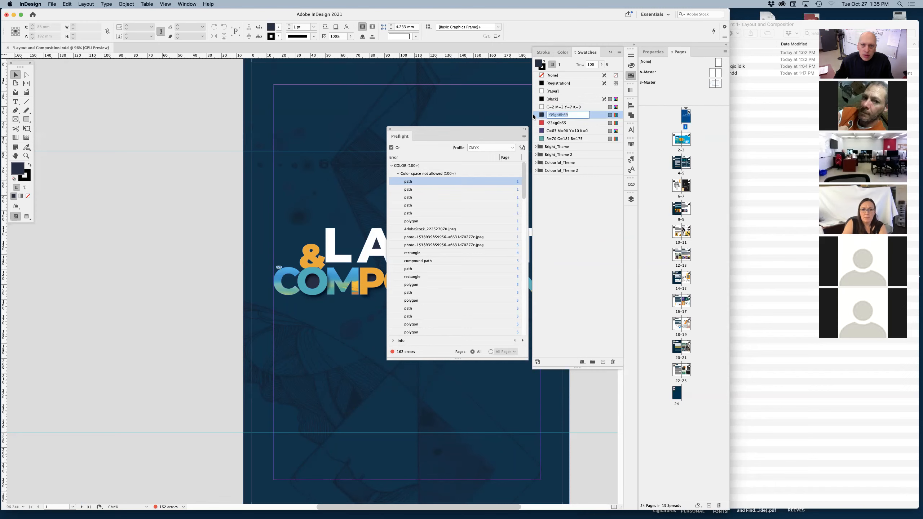
double_click(541, 116)
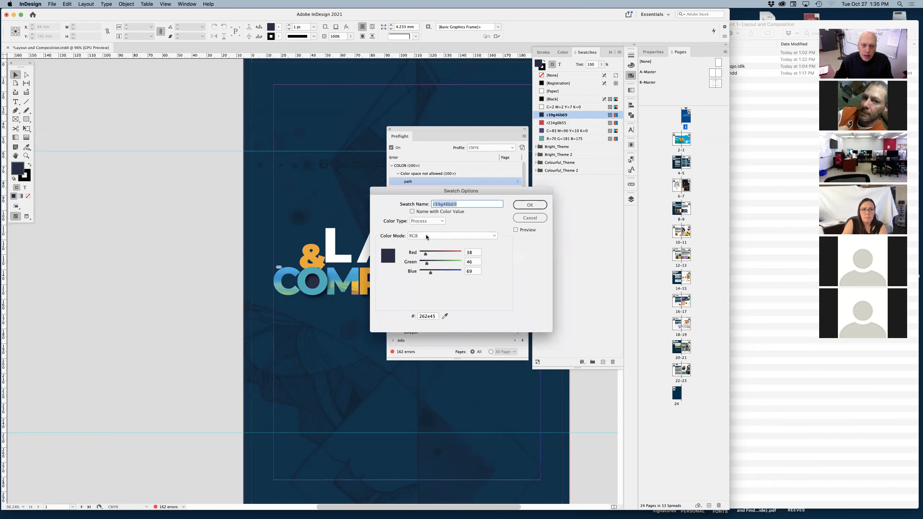
left_click(425, 235)
left_click(427, 269)
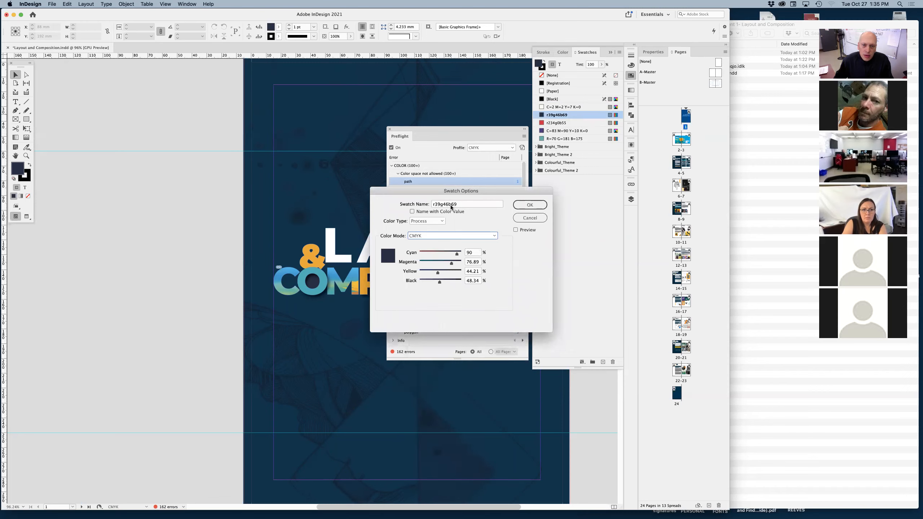
left_click(412, 212)
left_click(529, 204)
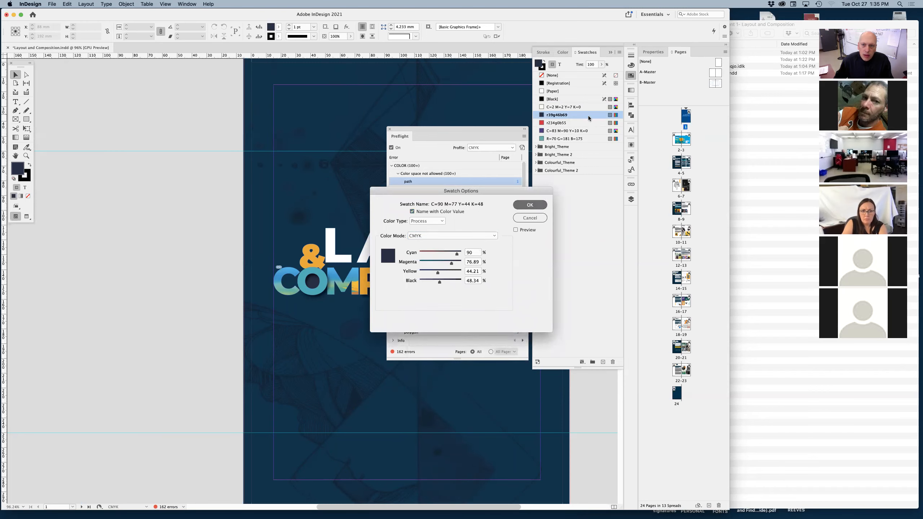
Convert the r234g0b55 swatch to CMYK mode and name it with its color value.
double_click(570, 123)
left_click(418, 235)
left_click(425, 265)
left_click(412, 211)
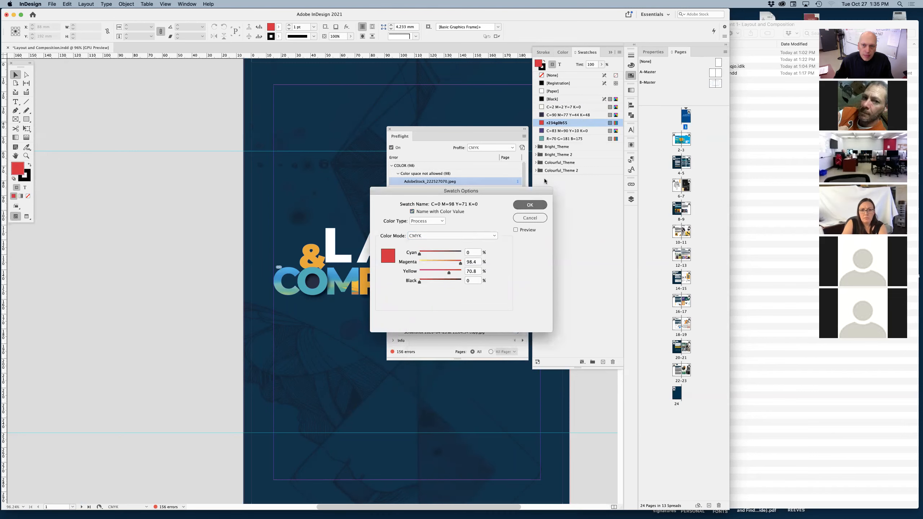
left_click(529, 204)
Change the color mode of the R=70 G=181 B=175 swatch to CMYK.
double_click(584, 138)
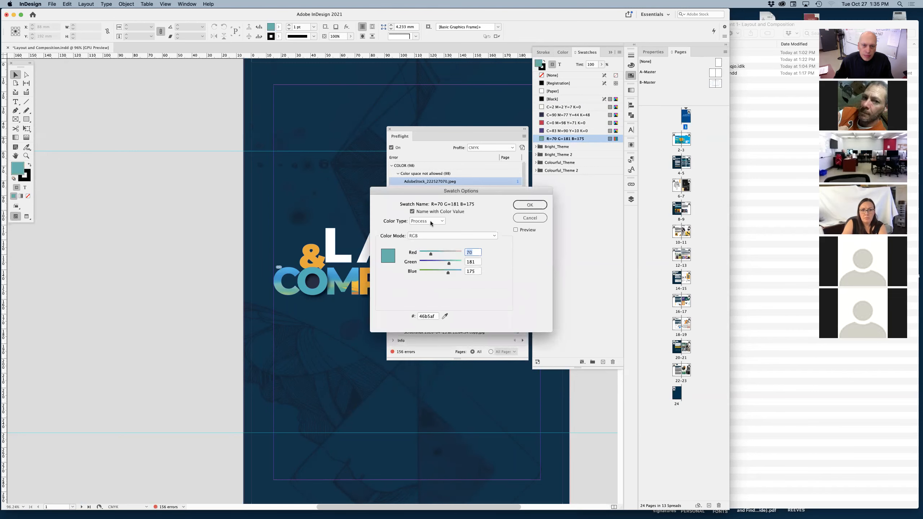
left_click(439, 234)
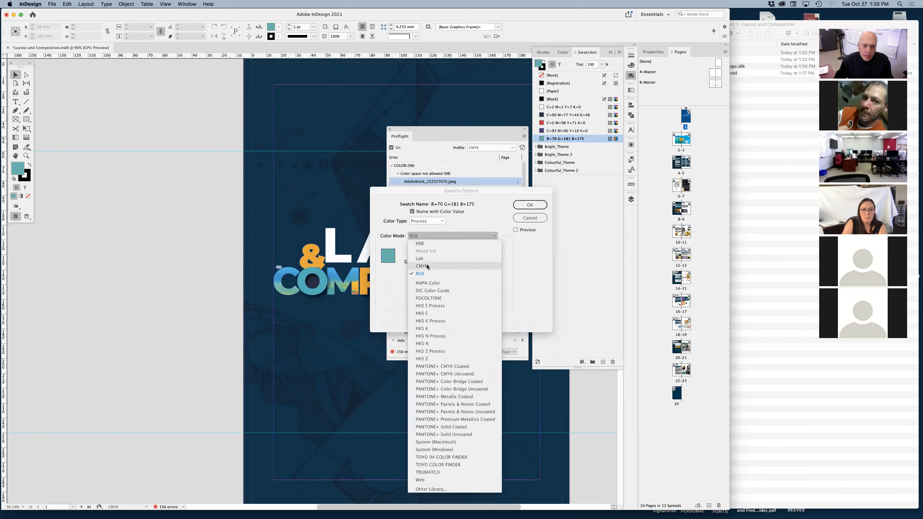
left_click(423, 265)
left_click(529, 205)
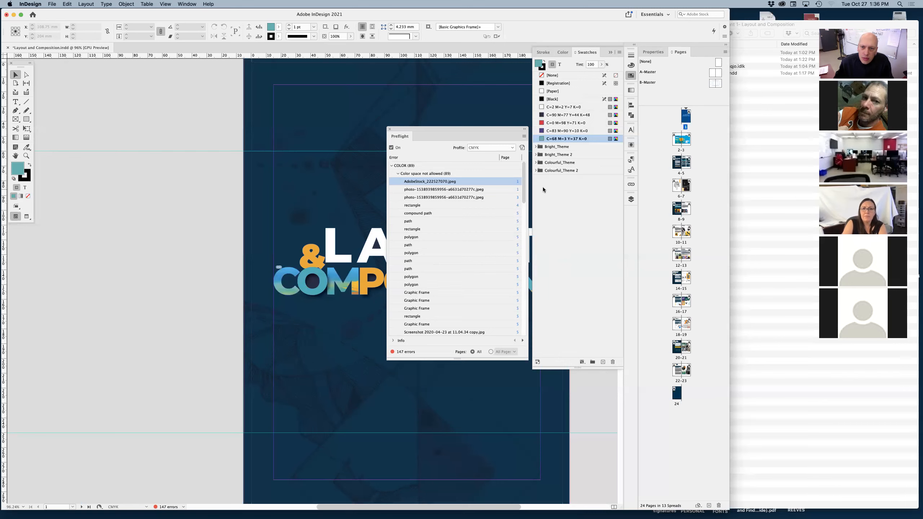
Select the flagged AdobeStock_222527070.jpeg on page 1 and open its linked original for editing in Photoshop.
double_click(418, 182)
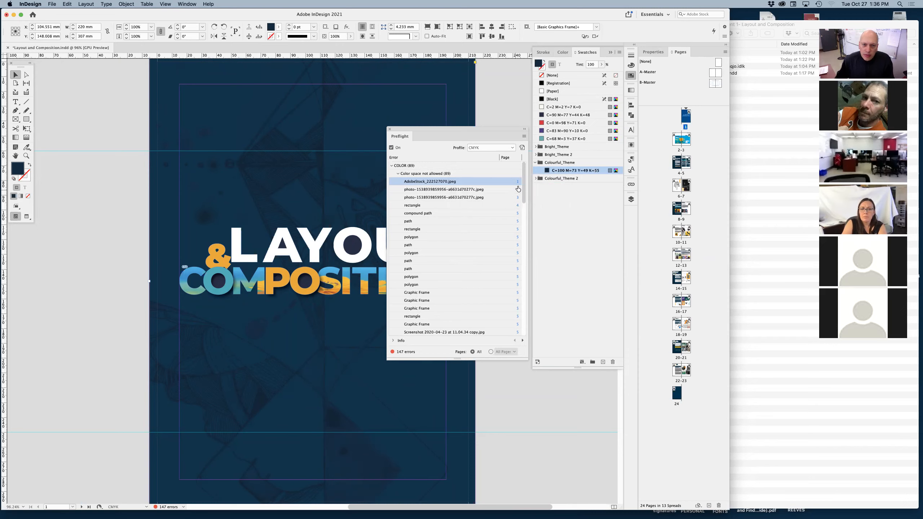
left_click_drag(523, 189, 521, 148)
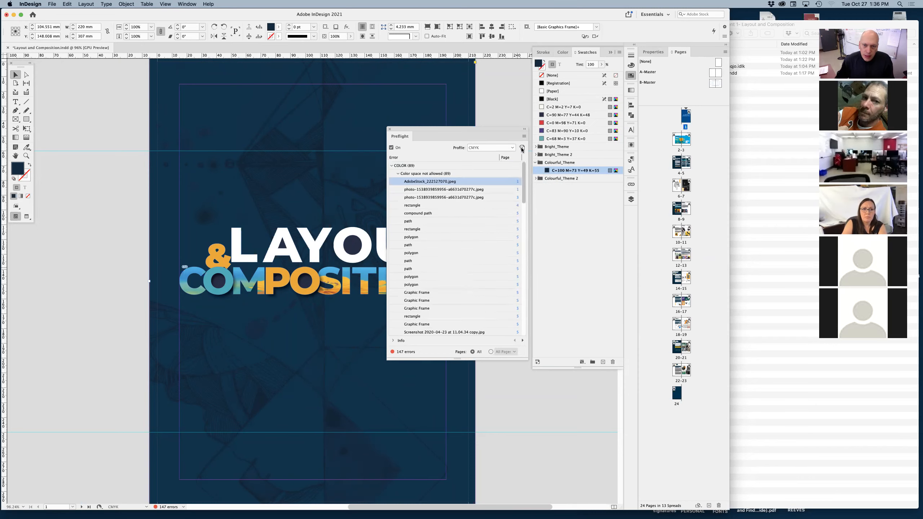
left_click(631, 186)
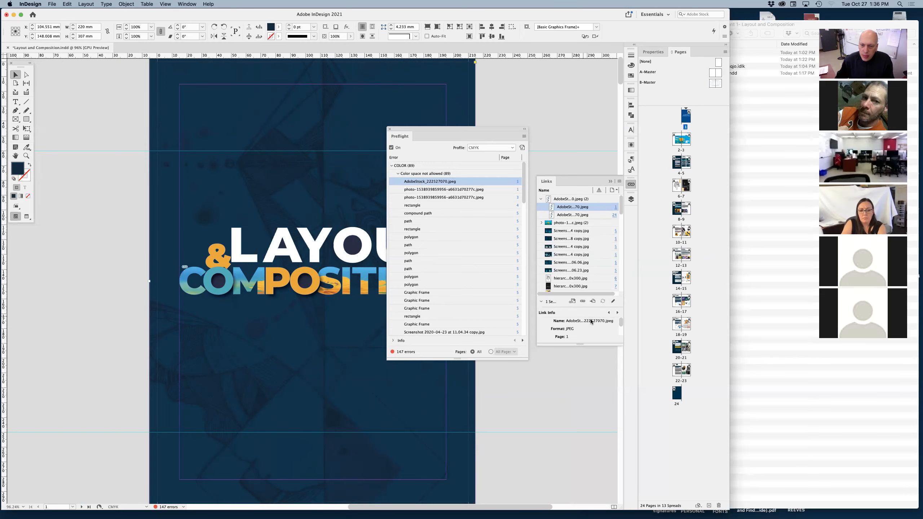
left_click(613, 301)
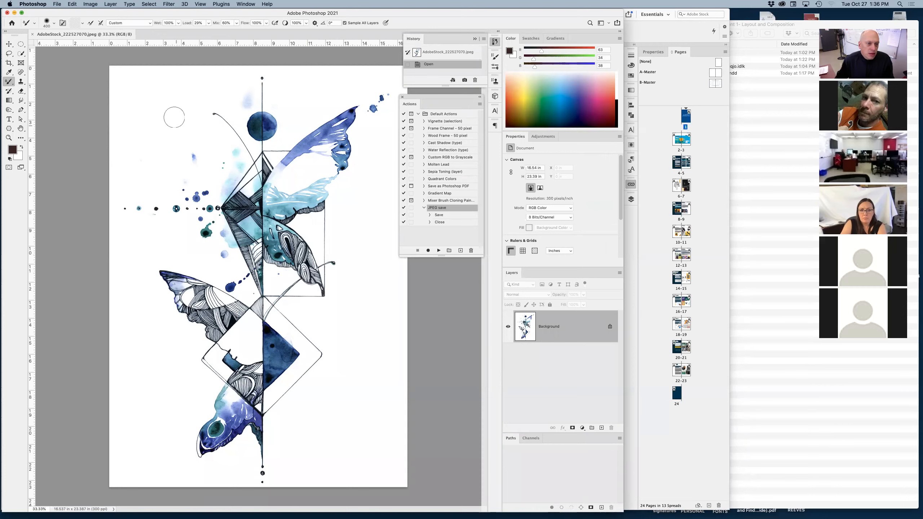
Convert the image to CMYK Color, save it as a maximum-quality baseline JPEG, close it, and return to InDesign.
left_click(87, 3)
mouse_move(109, 12)
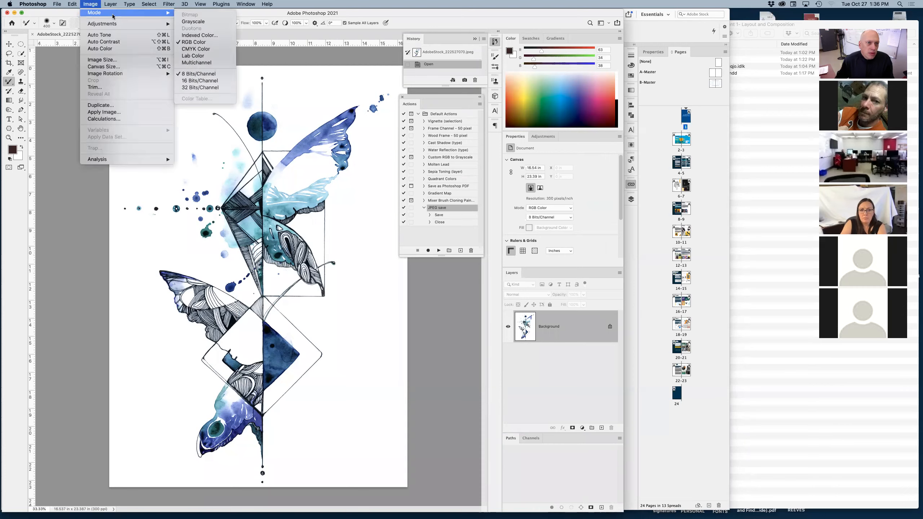
left_click(215, 50)
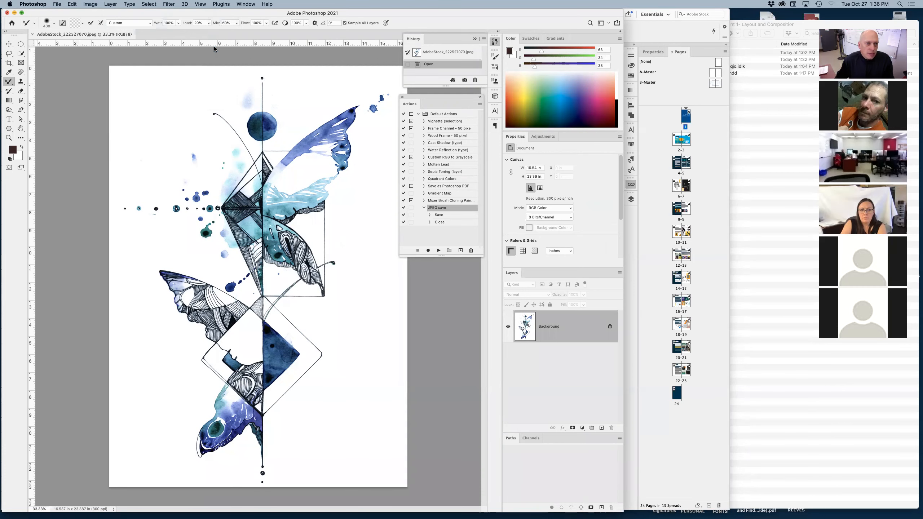
key("super+s")
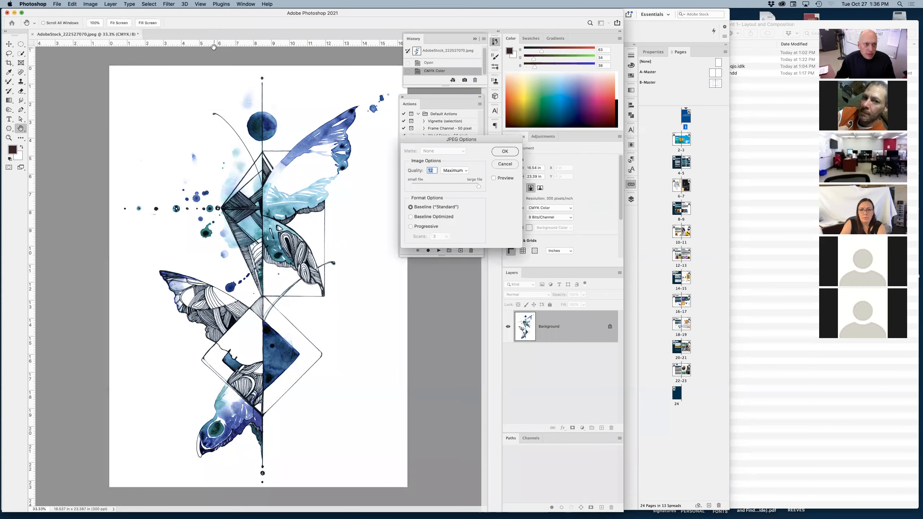
left_click_drag(469, 142, 415, 183)
left_click(451, 193)
key("super+w")
key("super+Tab")
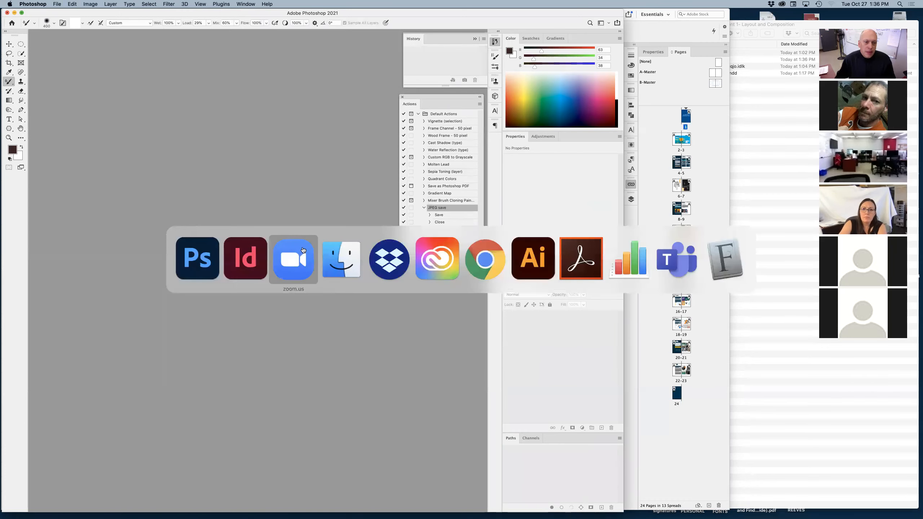
left_click(256, 263)
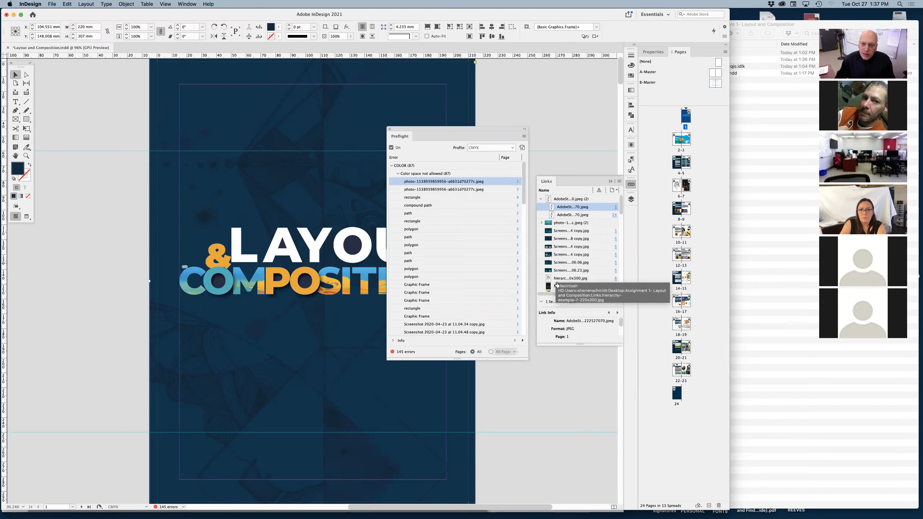
left_click_drag(526, 178, 529, 146)
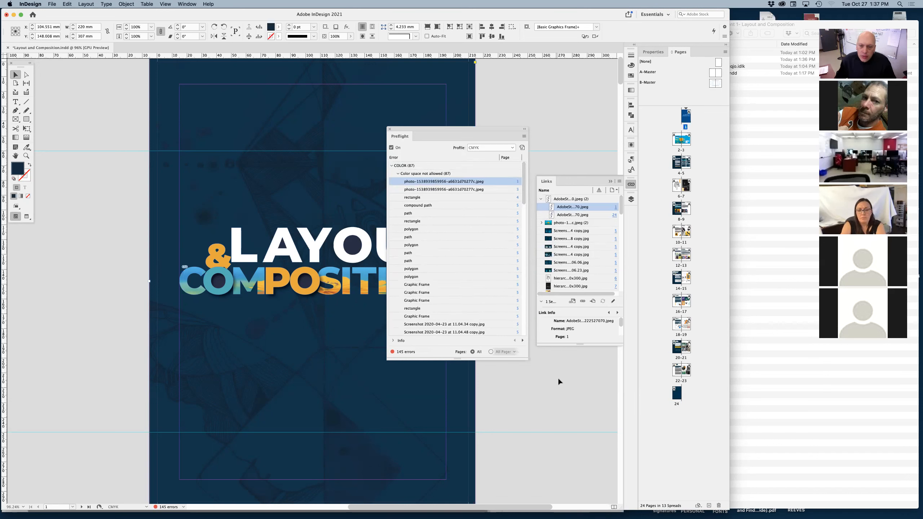
Hide InDesign, bring the Assignment 1- Layout and Composition folder forward in Finder, and expand its Links folder.
left_click(30, 4)
left_click(36, 30)
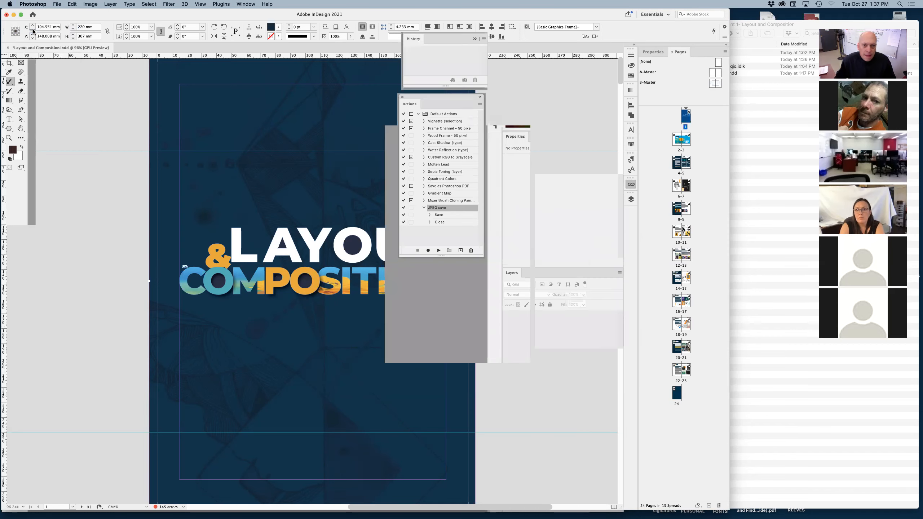
left_click(731, 311)
left_click_drag(678, 23, 543, 24)
left_click(533, 60)
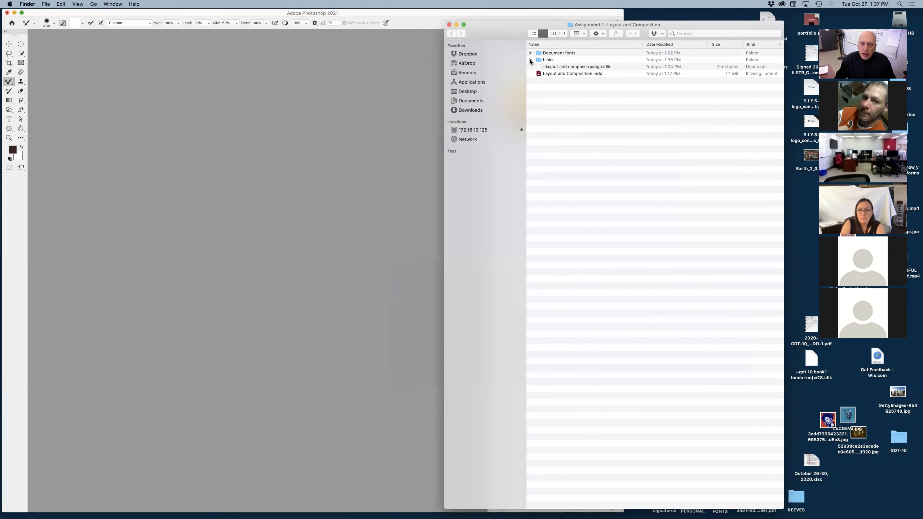
left_click_drag(782, 114, 702, 74)
left_click(530, 60)
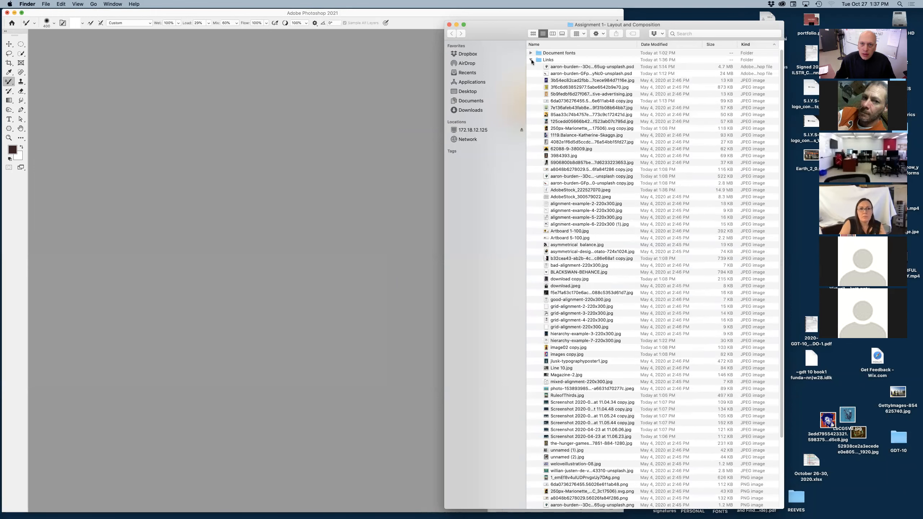
Move the Finder window aside, switch to Photoshop, and redisplay the Actions panel with the JPEG save action collapsed.
left_click_drag(514, 27, 616, 22)
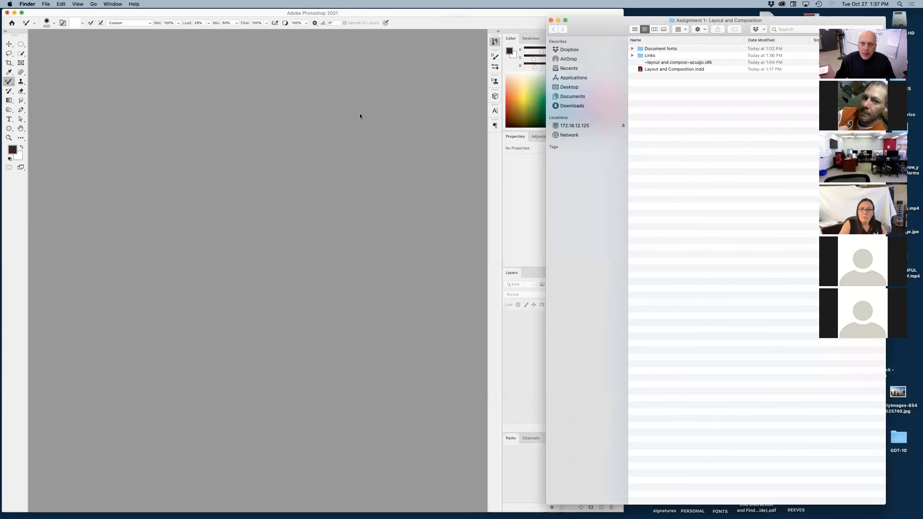
left_click(390, 185)
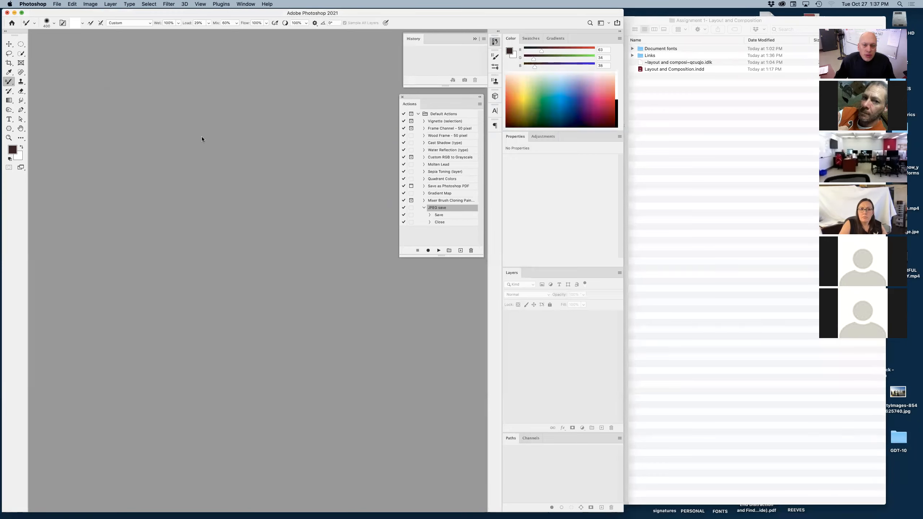
left_click(402, 97)
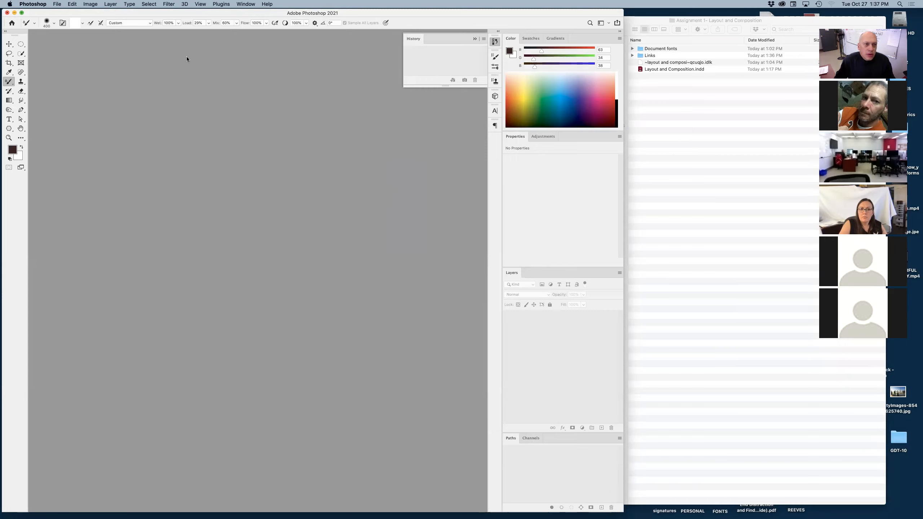
left_click(242, 4)
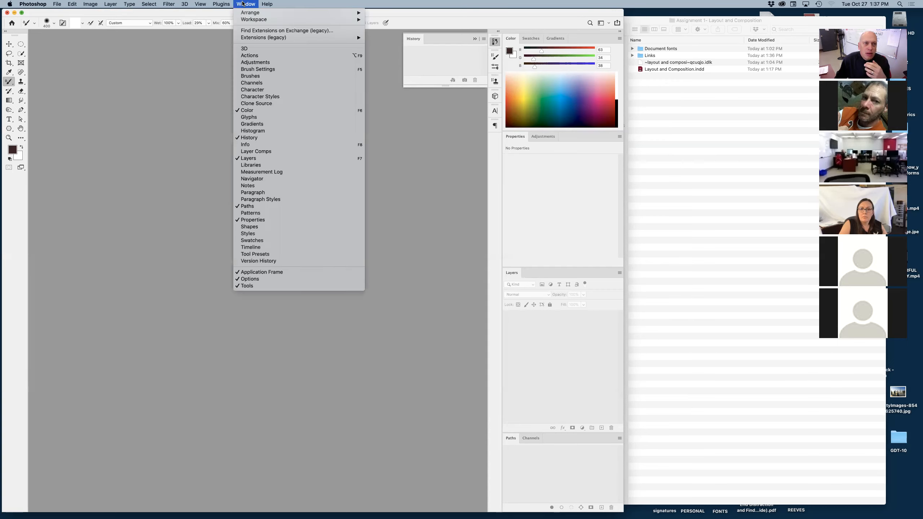
left_click(252, 57)
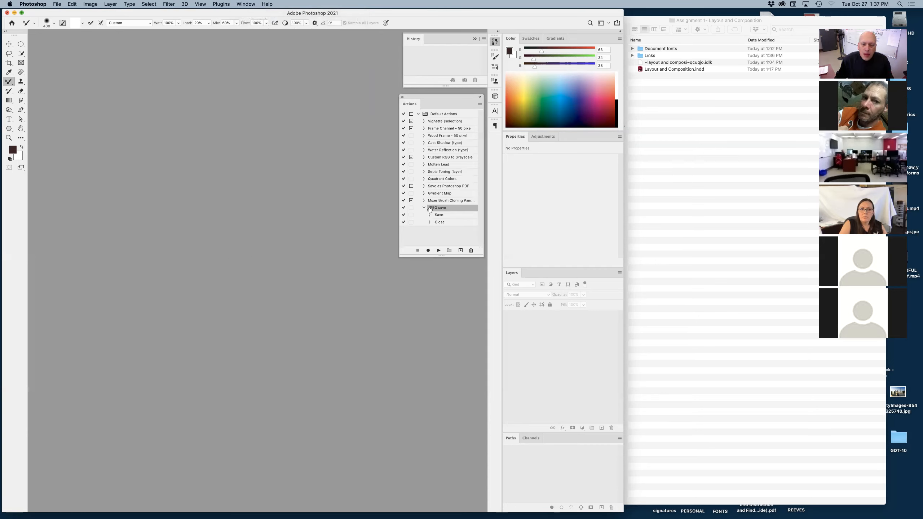
left_click(423, 207)
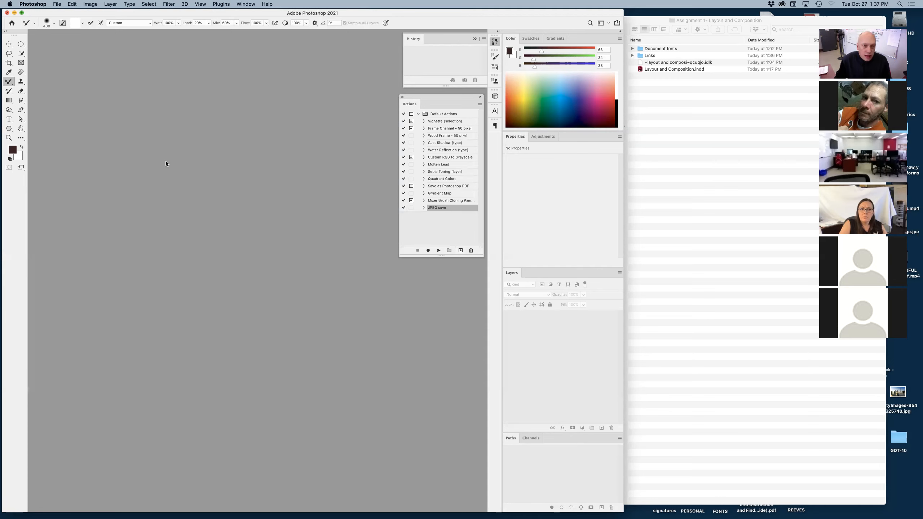
Open 3b54ec82cad2fbb3dc7cece984d7116e.jpg from the Links folder at 400% and activate the marquee tool.
key("super+o")
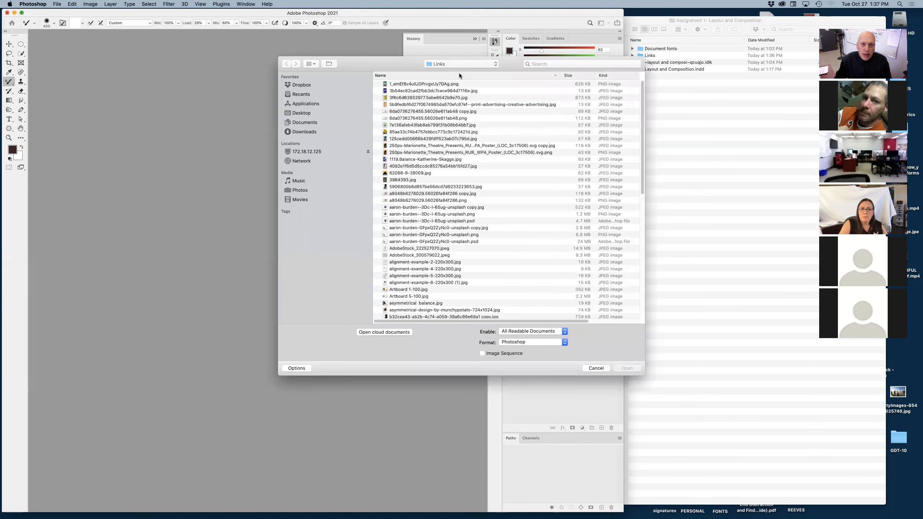
left_click(473, 92)
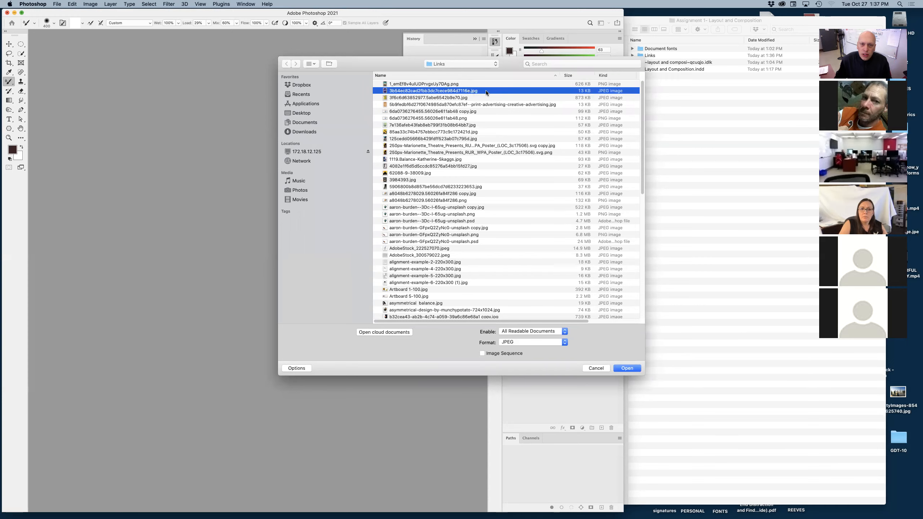
key("Return")
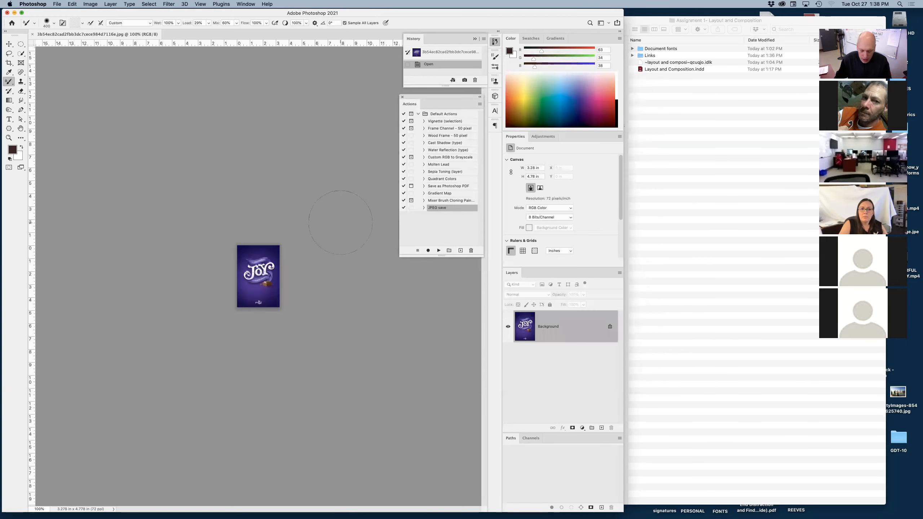
key("super+equal")
key("super+equal")
key("super+equal")
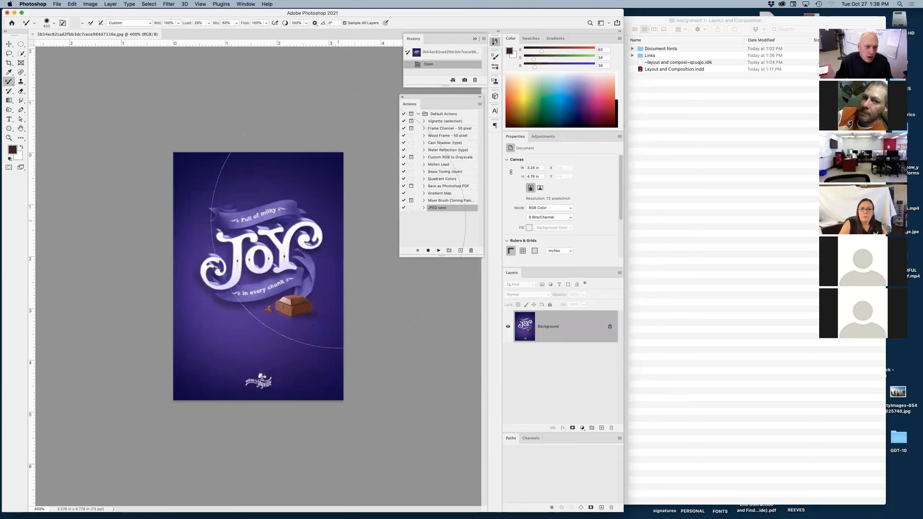
key("m")
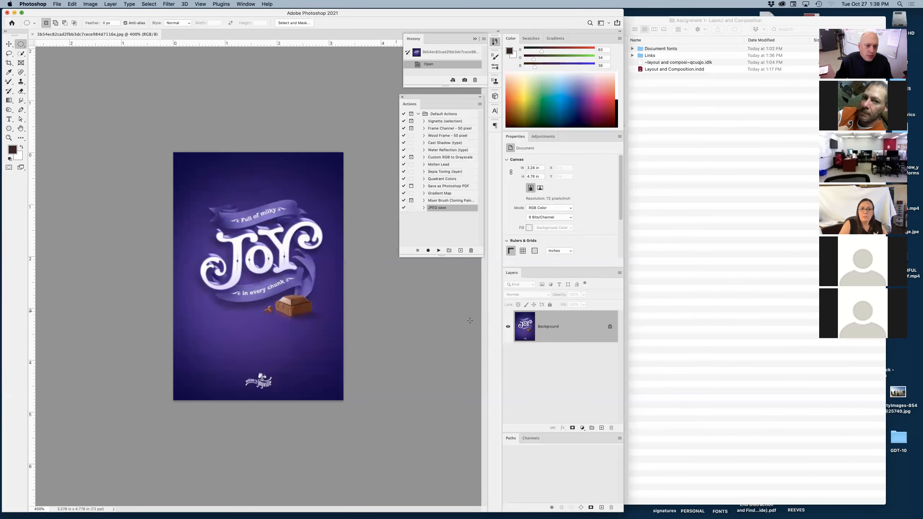
Create a new action named CMYK in the Default Actions set, with no function key or color, and start recording.
left_click(461, 250)
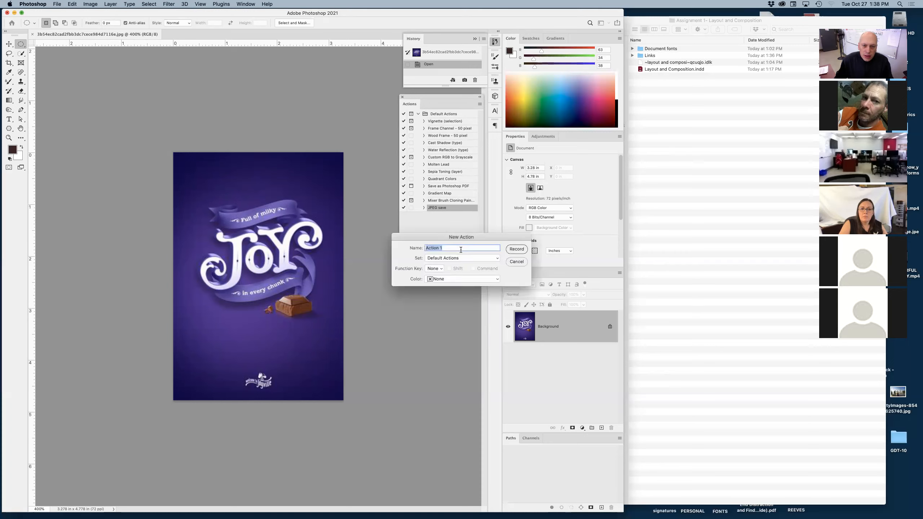
type("CMYK")
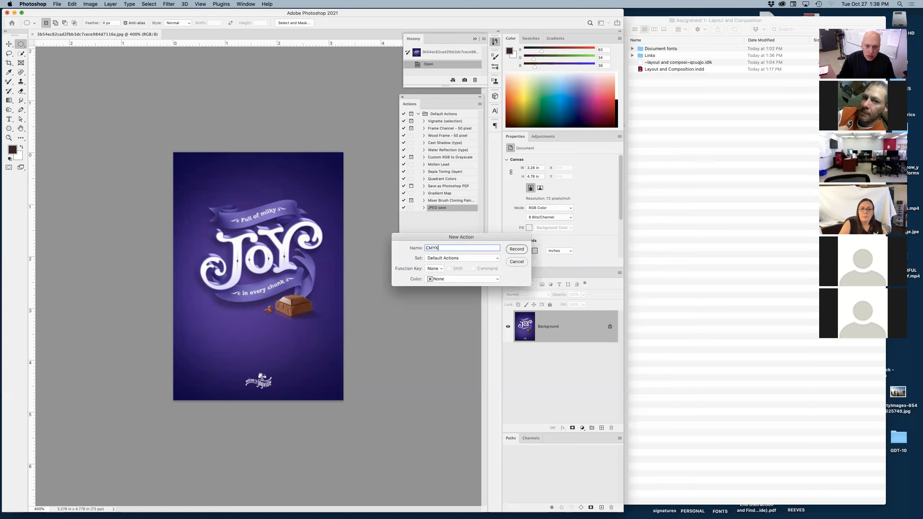
left_click(446, 259)
left_click(399, 260)
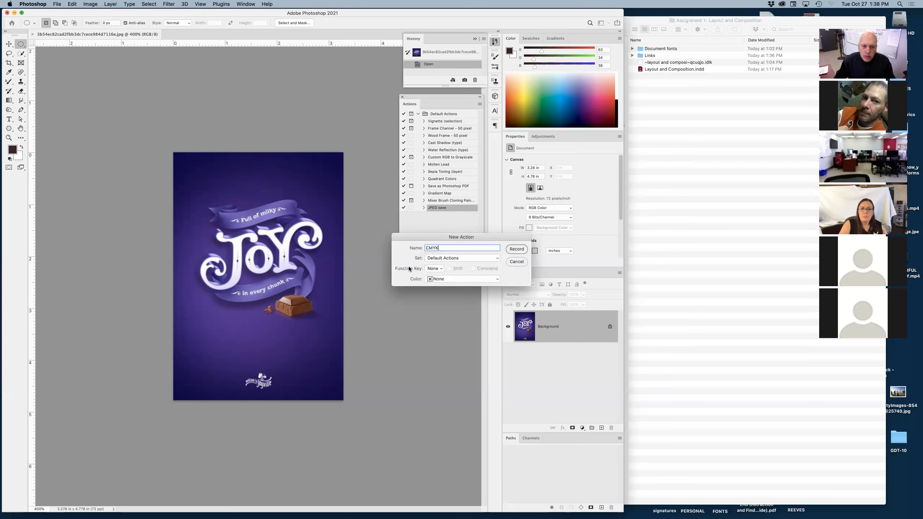
left_click(440, 270)
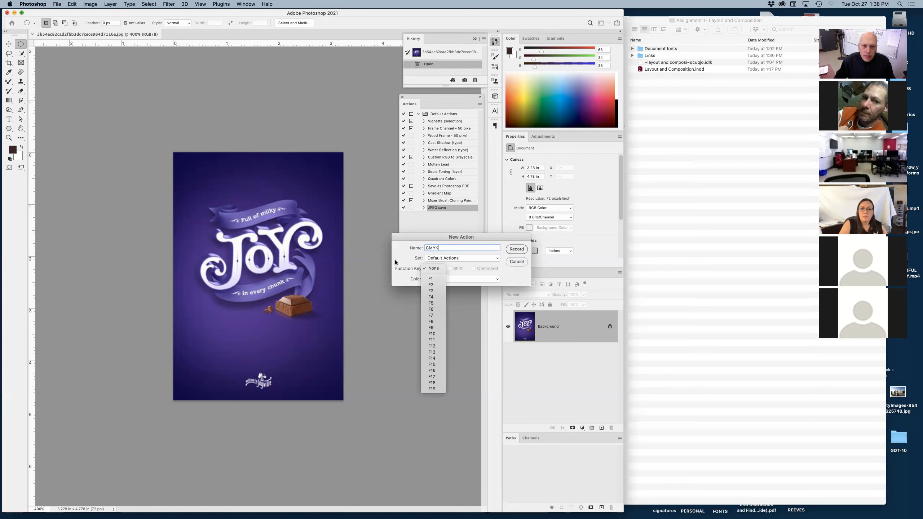
left_click(440, 270)
left_click(445, 279)
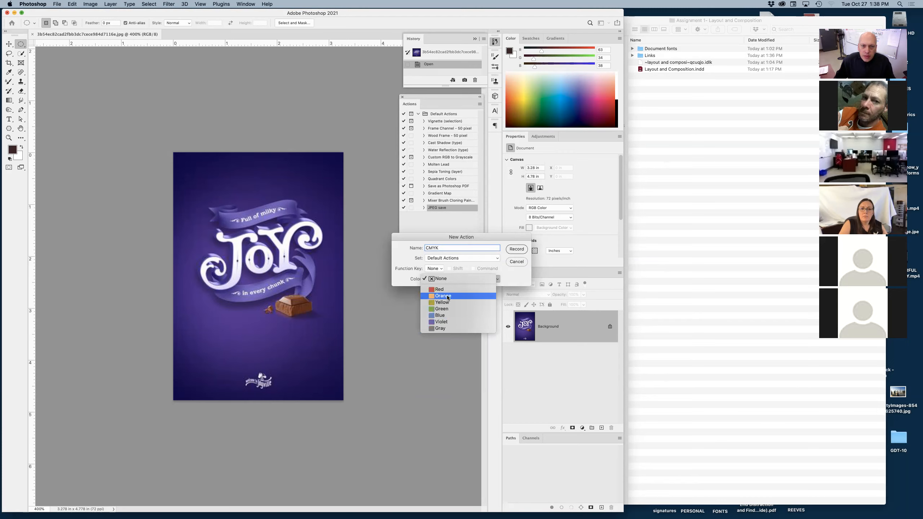
left_click(440, 278)
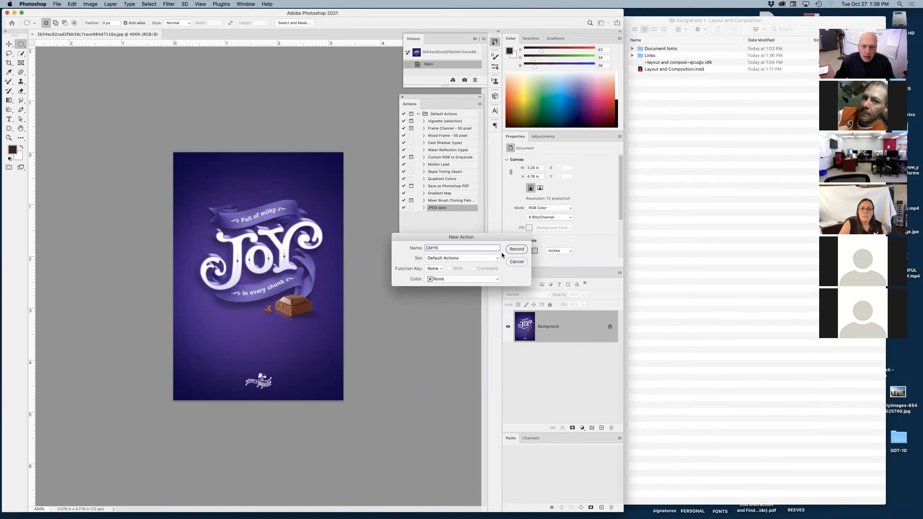
left_click(516, 250)
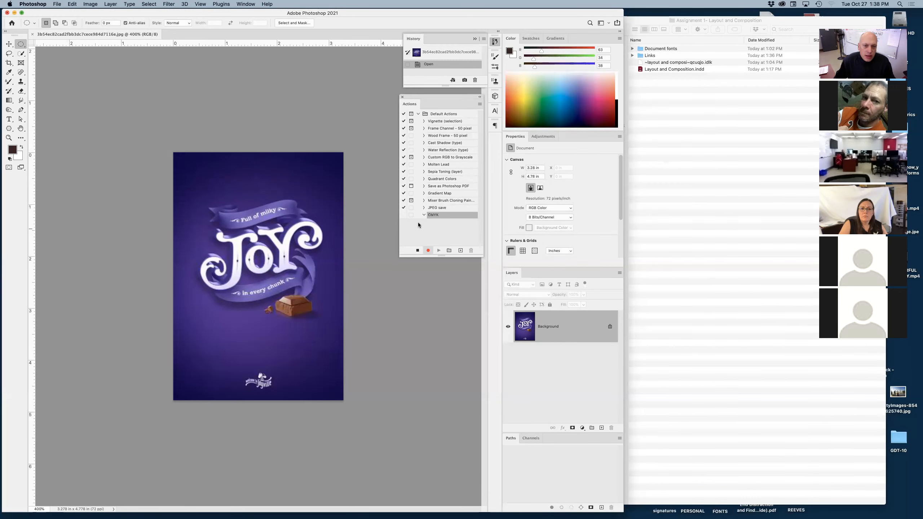
Record converting the image to CMYK Color, saving it as a quality 12 progressive JPEG, and closing it.
left_click(92, 5)
mouse_move(98, 13)
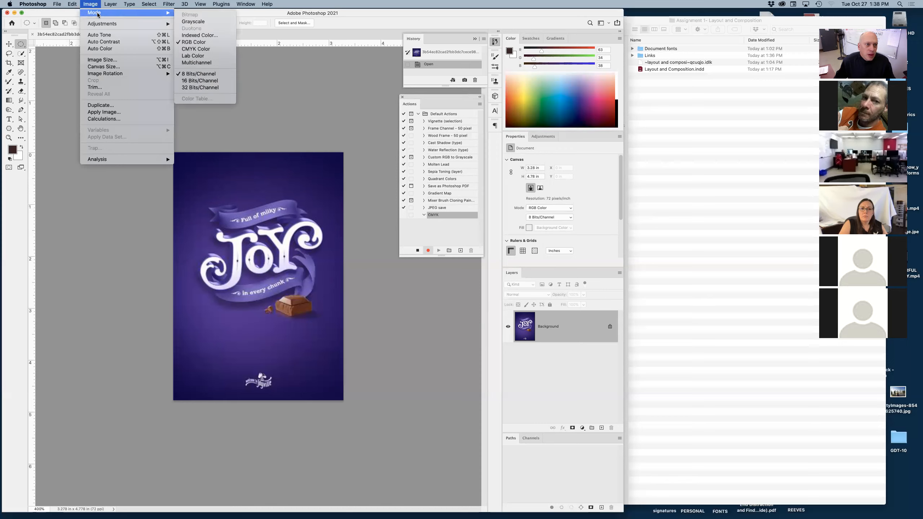
left_click(200, 50)
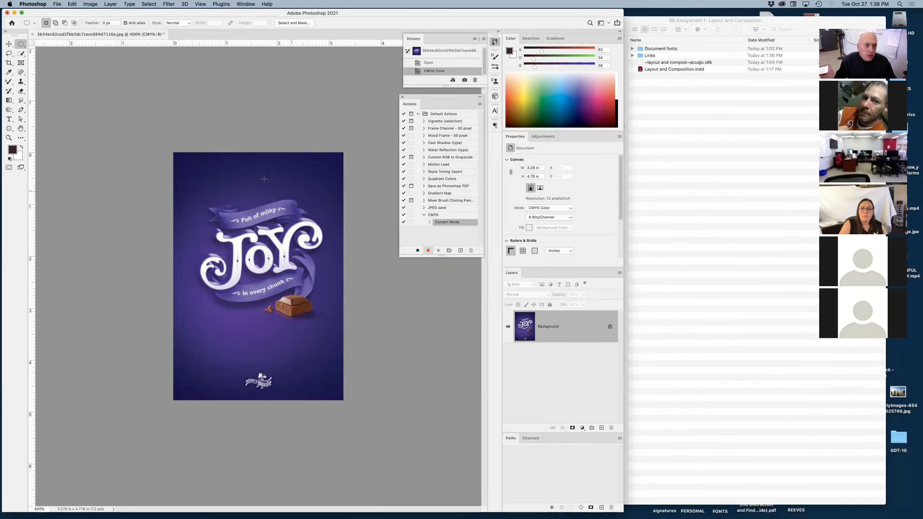
key("super+s")
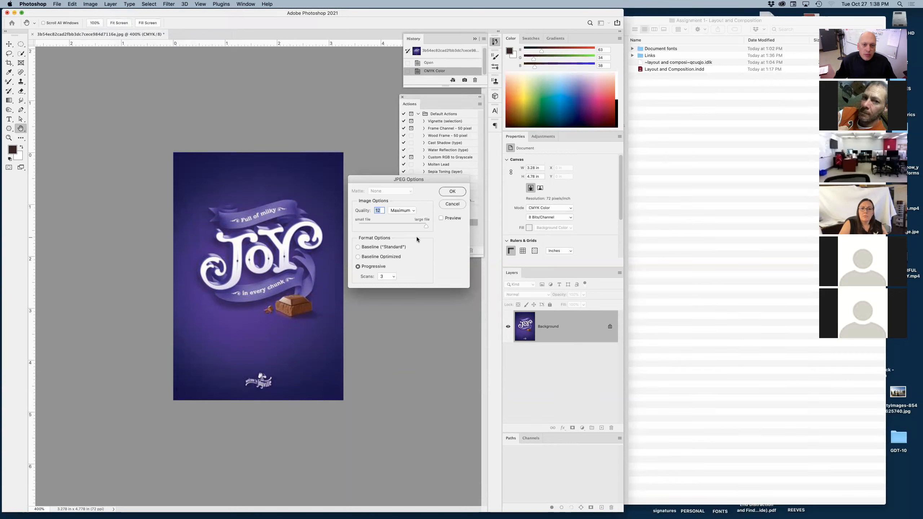
left_click(449, 194)
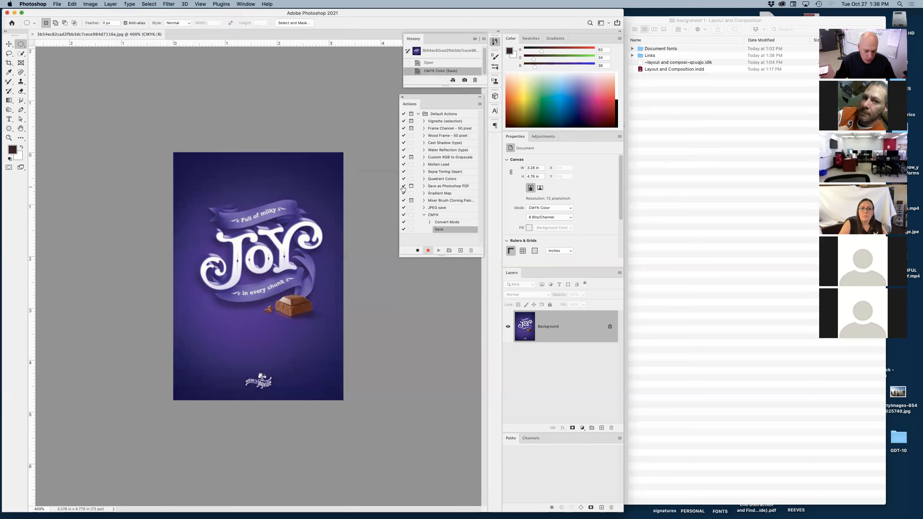
key("super+w")
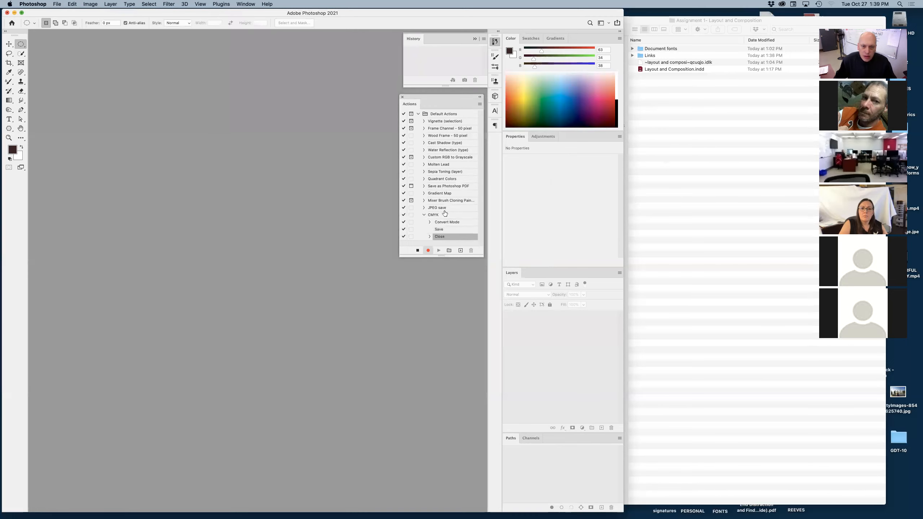
Stop recording, collapse the CMYK action, and leave it selected.
left_click(418, 250)
left_click(424, 216)
left_click(440, 215)
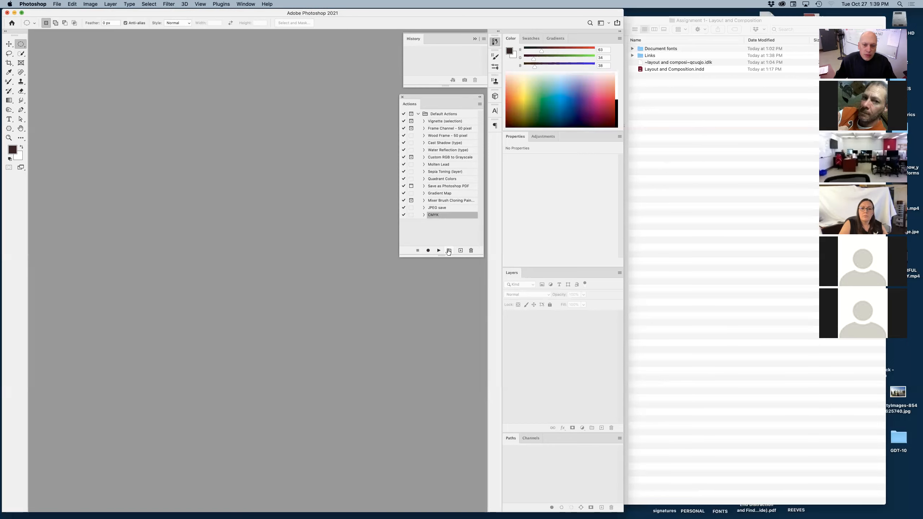
Set up a Batch run of the CMYK action from Default Actions with a folder as the source.
left_click(59, 4)
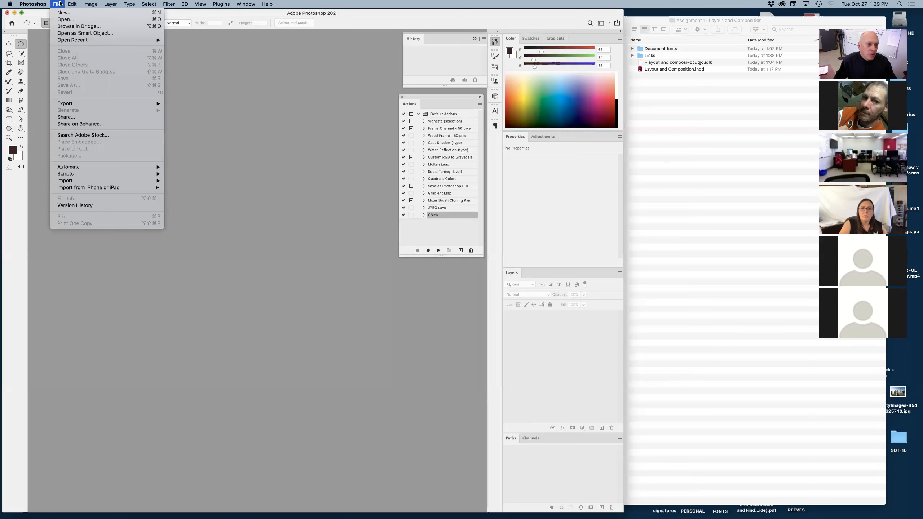
mouse_move(63, 169)
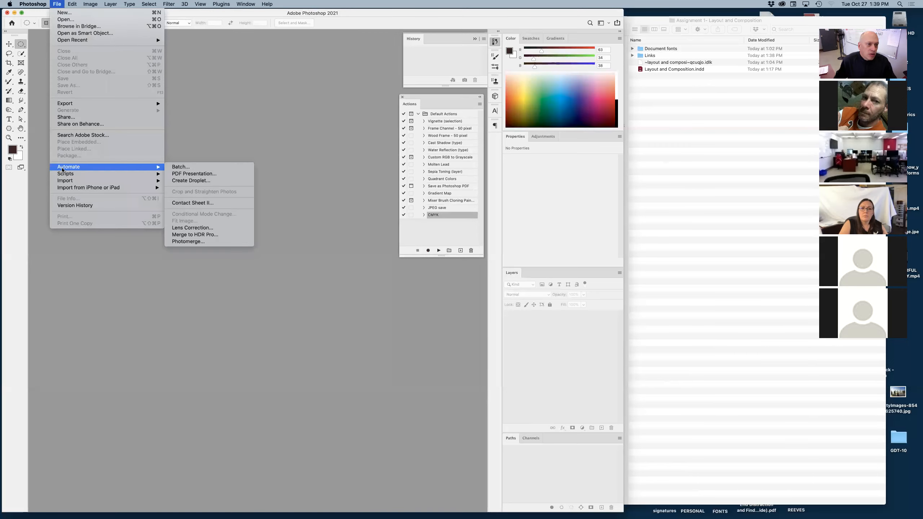
left_click(196, 169)
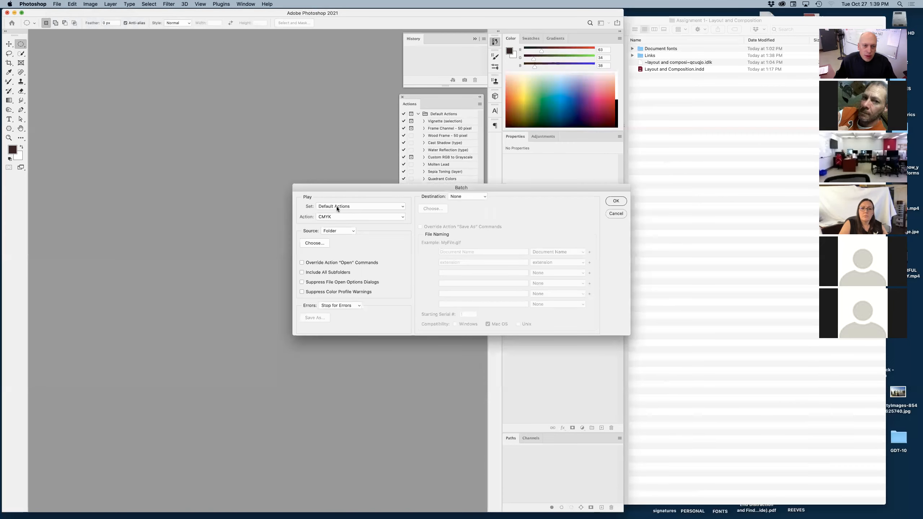
left_click(325, 218)
left_click(354, 217)
left_click(347, 231)
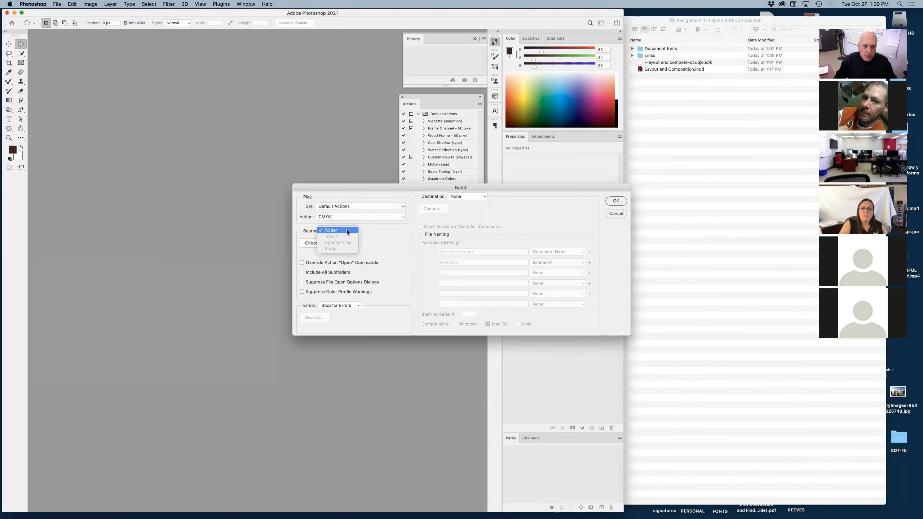
left_click(387, 233)
Choose the Links folder as the batch source and run the batch with no destination.
left_click(315, 243)
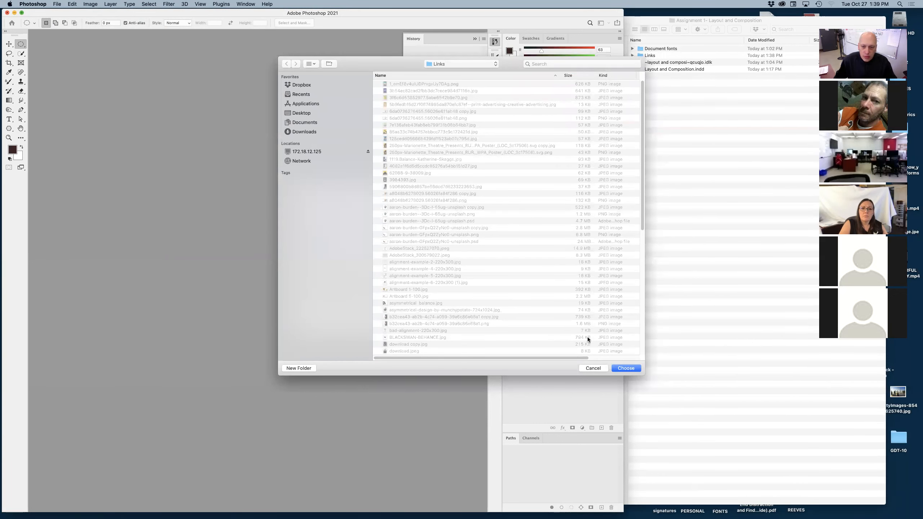
left_click(457, 65)
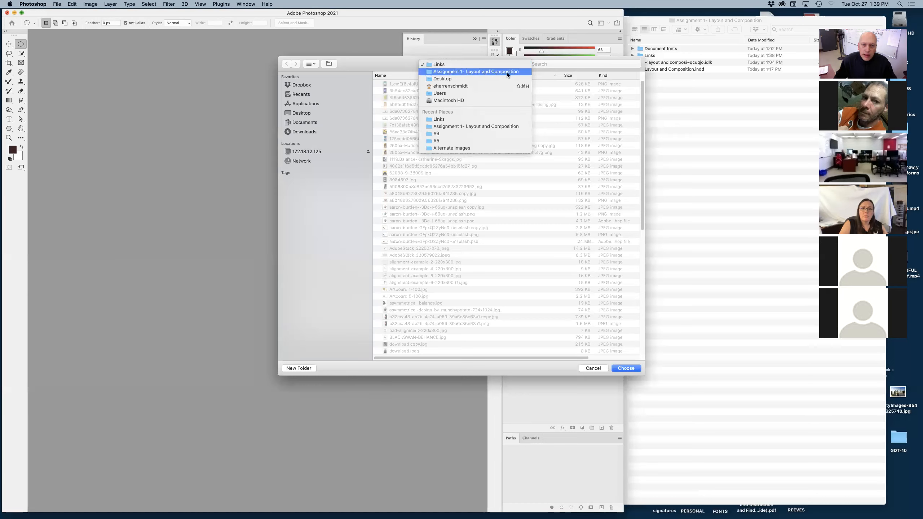
left_click(446, 64)
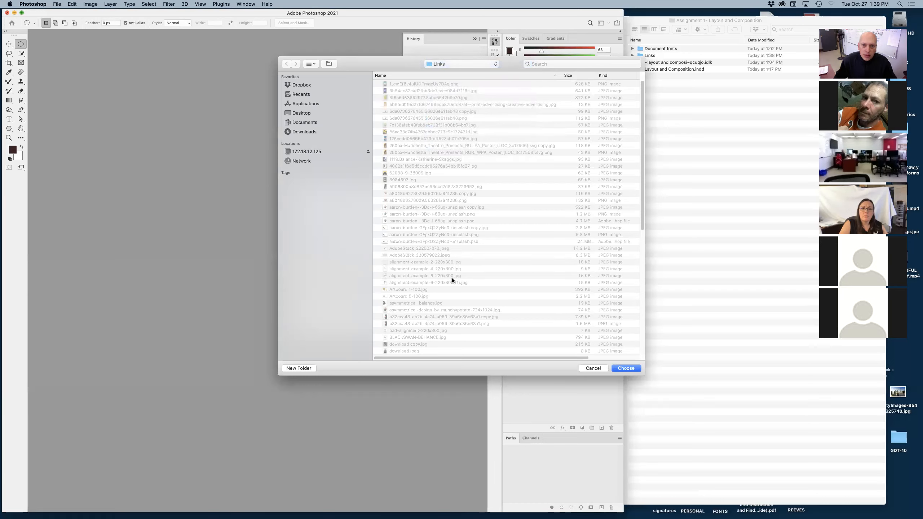
left_click(626, 368)
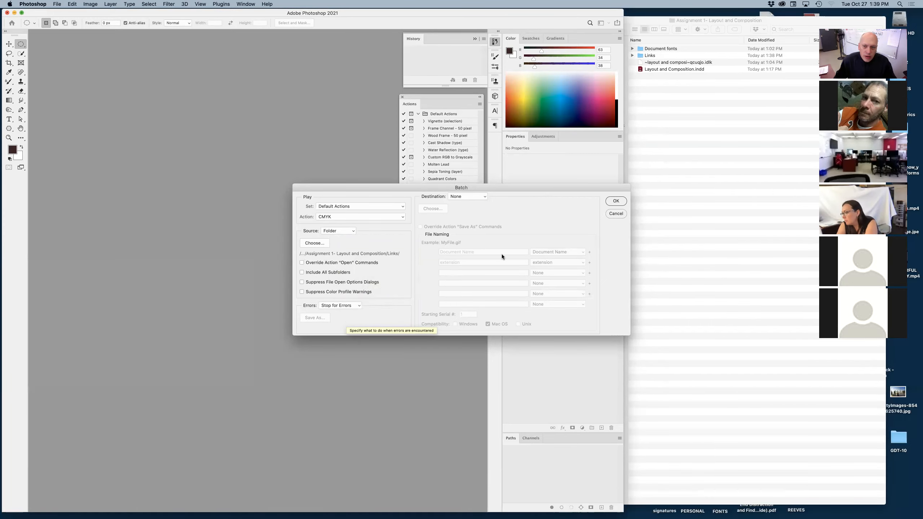
left_click(614, 201)
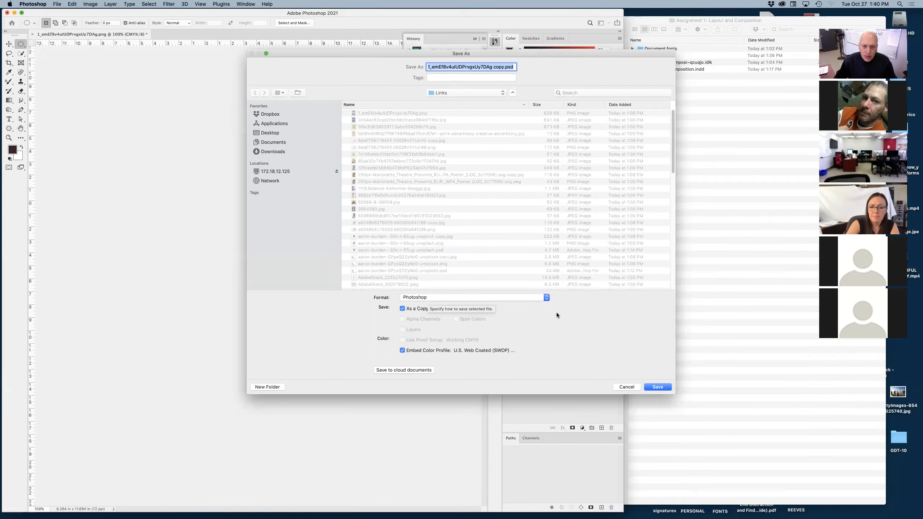
Save the White Coast poster PNG as a Photoshop copy in Links, cancel its save on closing, and stop the batch.
left_click(650, 387)
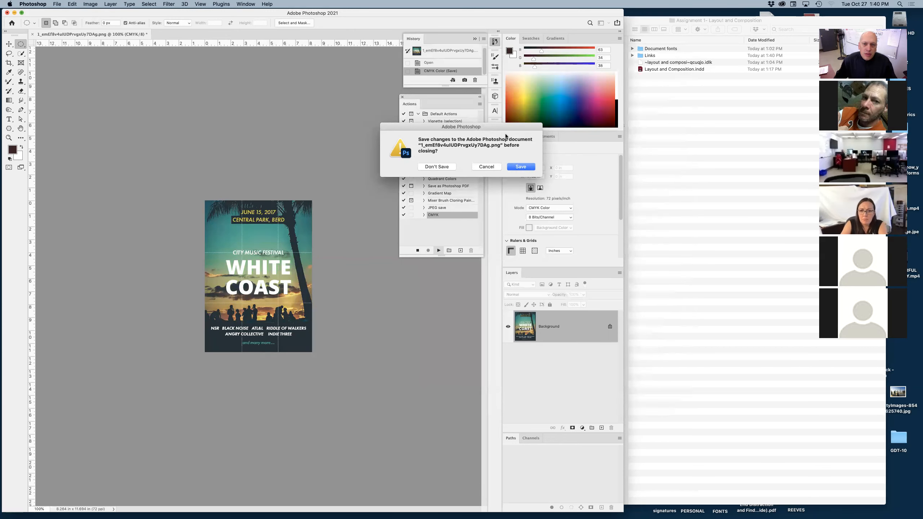
left_click(520, 168)
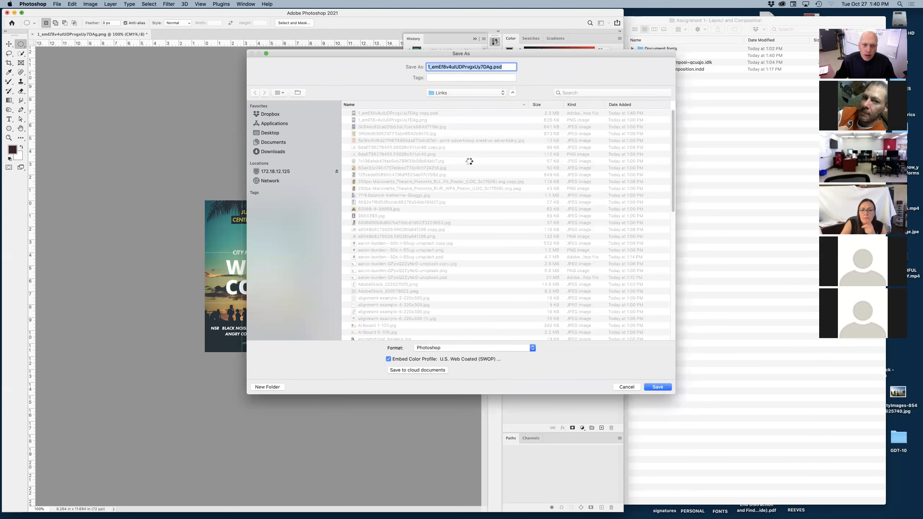
left_click(620, 387)
left_click(477, 167)
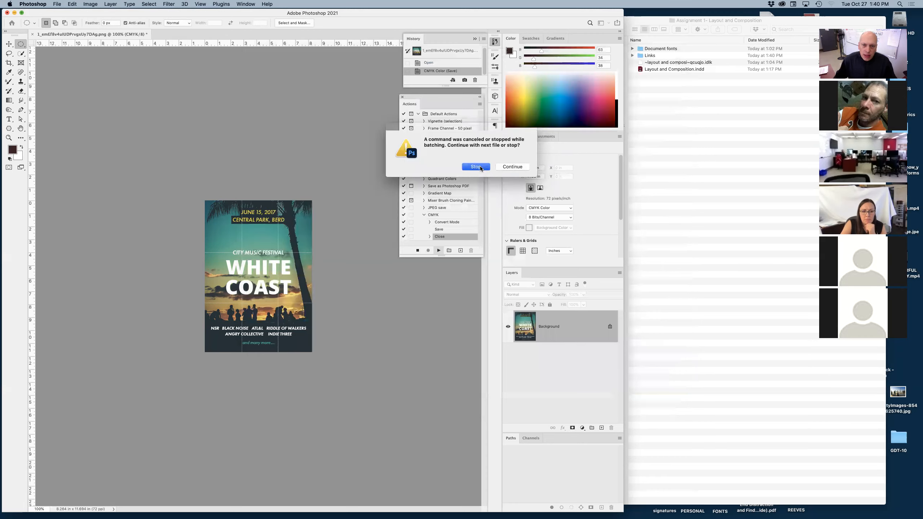
Switch to Finder, open the Links folder, and move its window over the Photoshop workspace.
left_click(686, 187)
double_click(640, 56)
left_click_drag(781, 20, 493, 12)
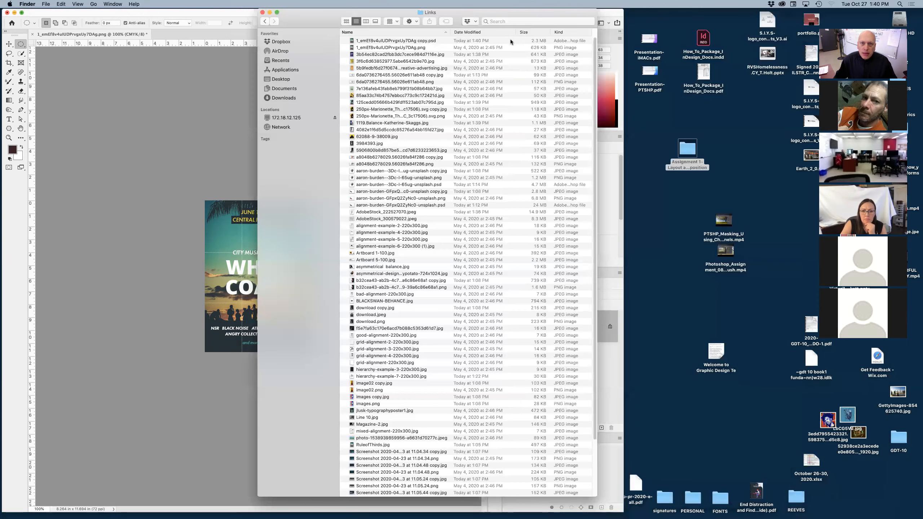
Sort the Links folder by kind and delete all the PNG files from it.
left_click(559, 32)
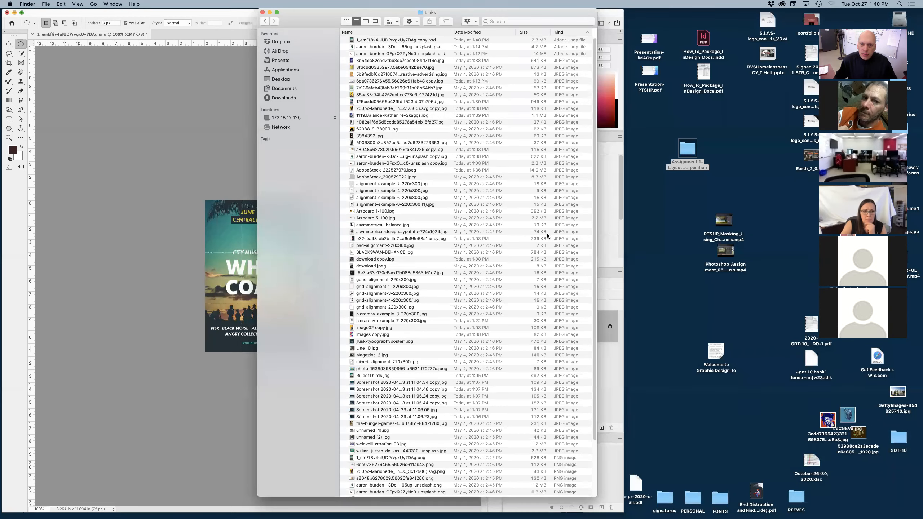
scroll(546, 232, "down", 5)
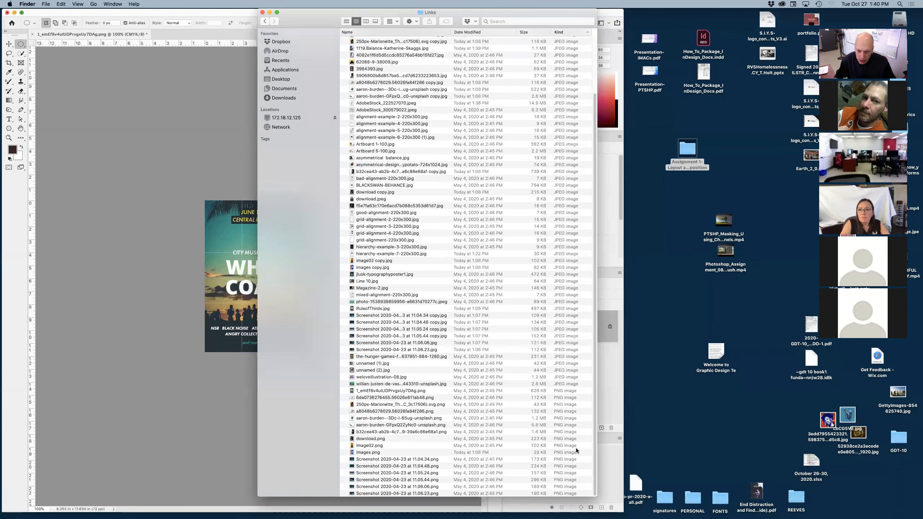
left_click(555, 492)
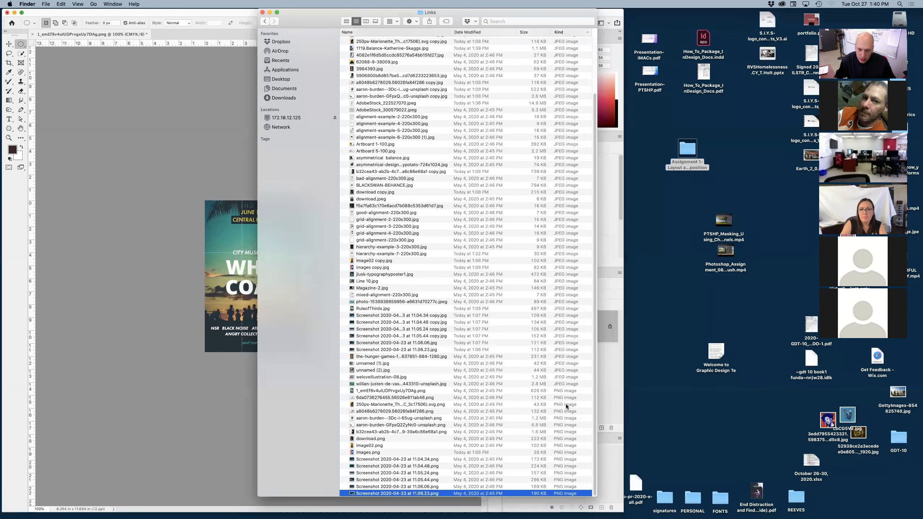
left_click(563, 389, "shift")
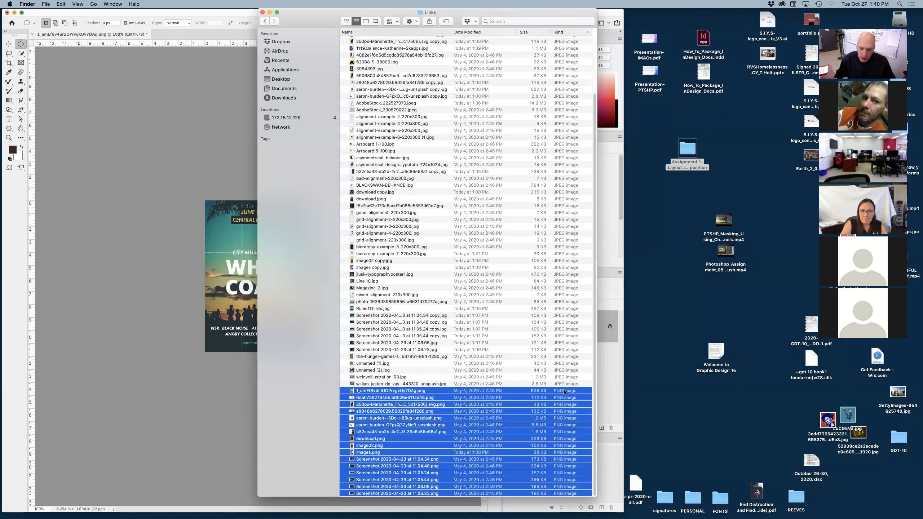
key("super+o")
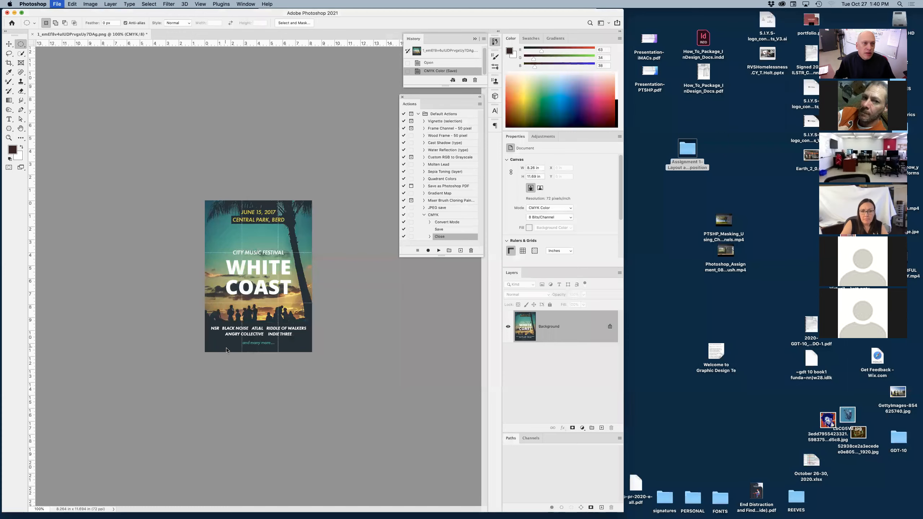
Close the White Coast poster in Photoshop and move the Links folder window clear of the workspace.
left_click(434, 167)
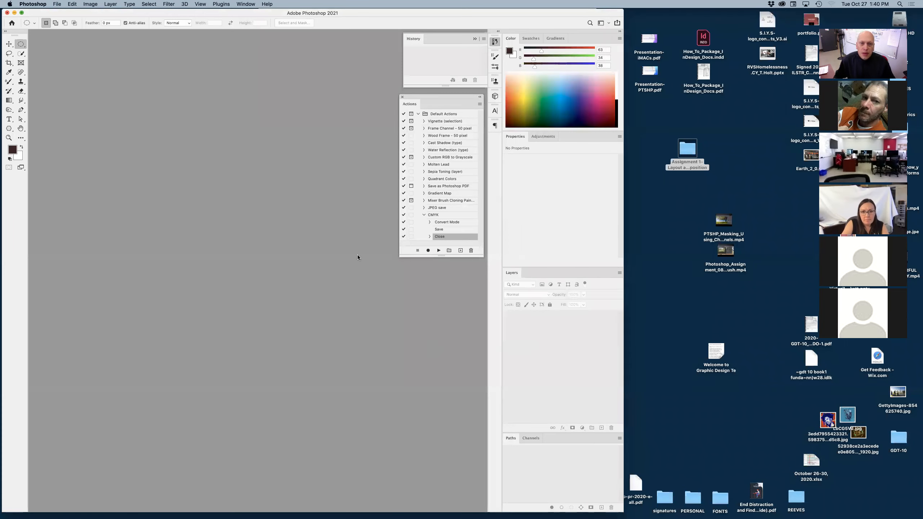
key("super+Tab")
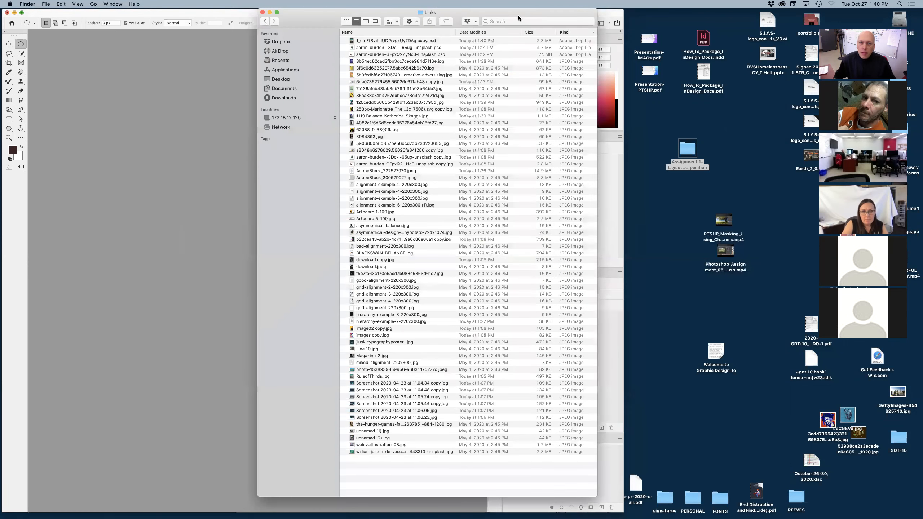
left_click_drag(518, 15, 763, 18)
left_click(370, 209)
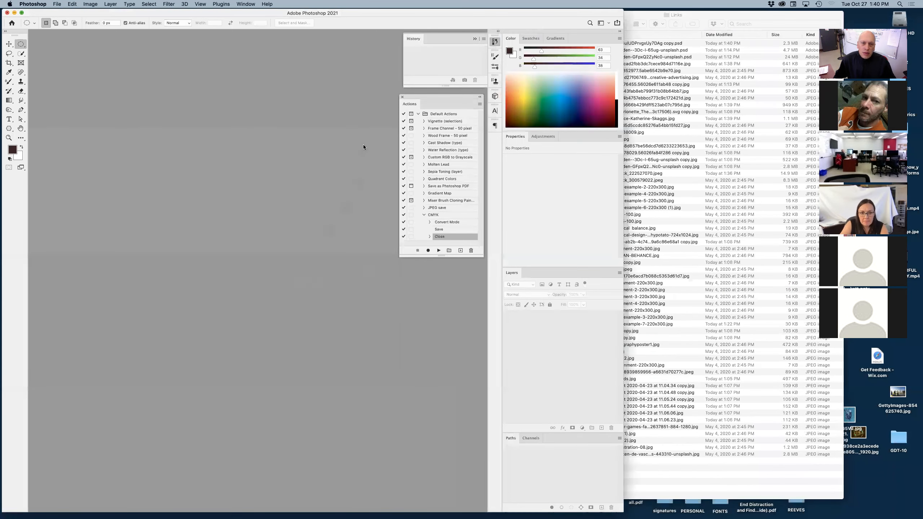
Batch-run the CMYK action from Default Actions on the Links folder, with the destination set to None.
left_click(58, 4)
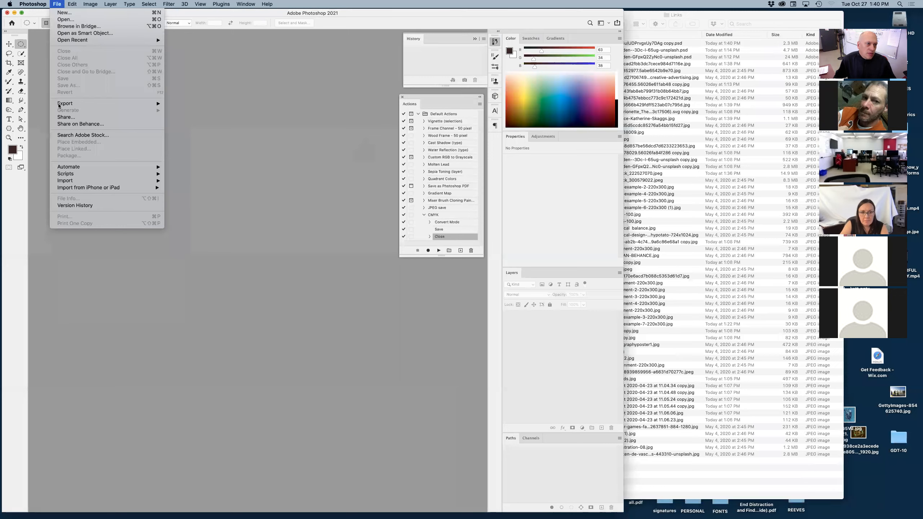
mouse_move(64, 167)
left_click(189, 172)
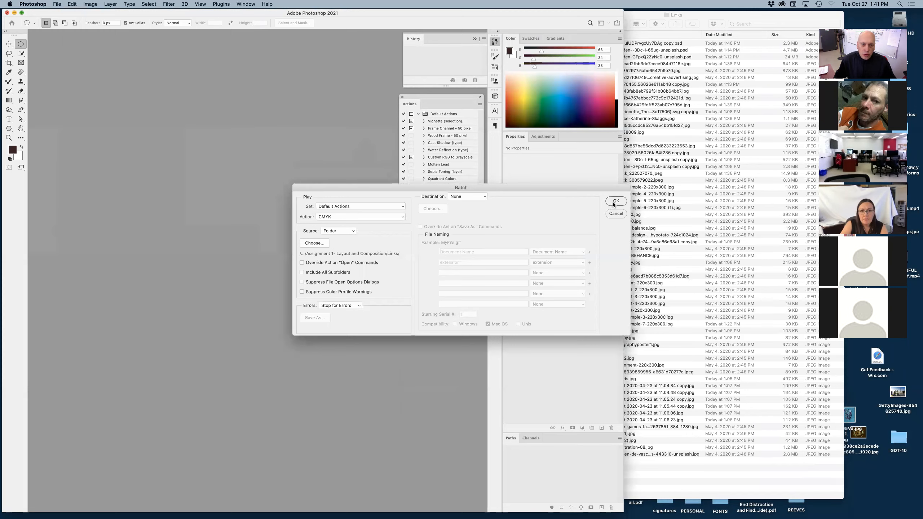
left_click(317, 244)
left_click(619, 368)
left_click(616, 202)
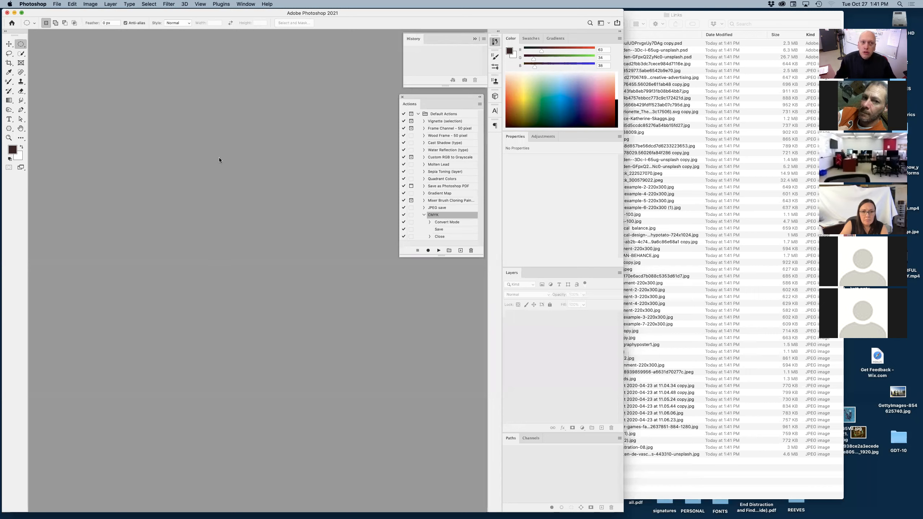
left_click(734, 470)
left_click_drag(726, 431, 728, 471)
left_click(369, 388)
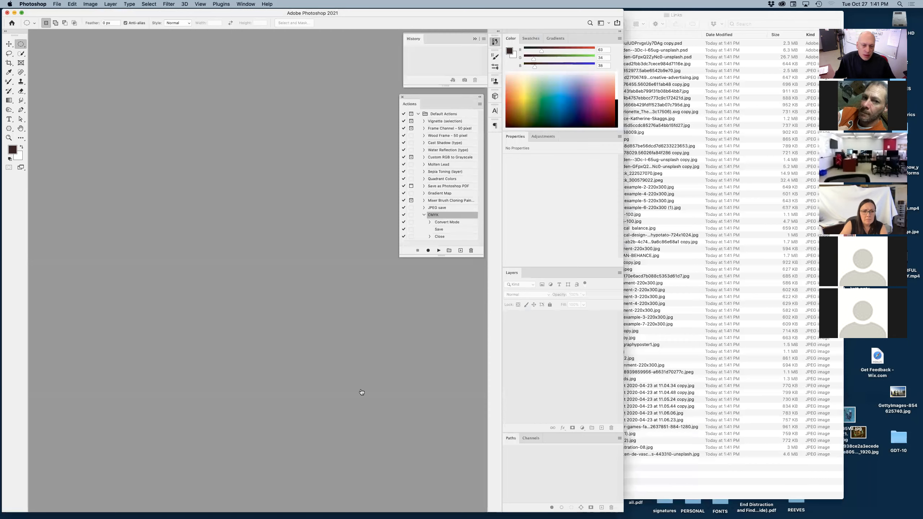
Switch to InDesign and update both instances of the modified AdobeStock_222527070.jpeg link.
key("super+Tab")
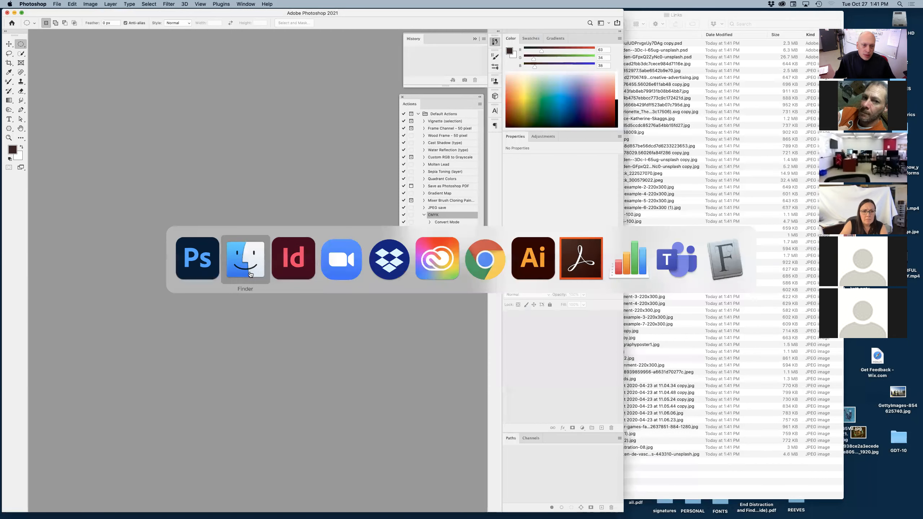
left_click(304, 265)
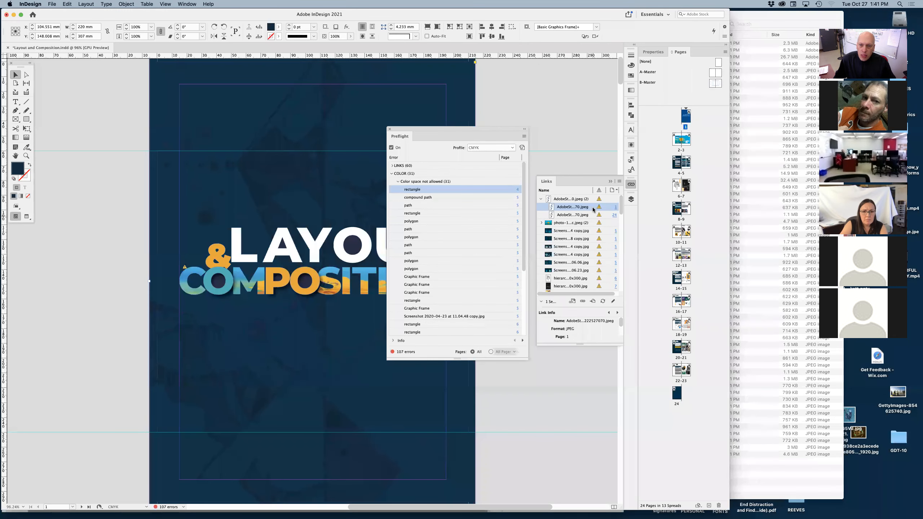
mouse_move(620, 209)
left_mouse_down()
mouse_move(618, 293)
mouse_move(621, 200)
left_mouse_up()
left_click(578, 201)
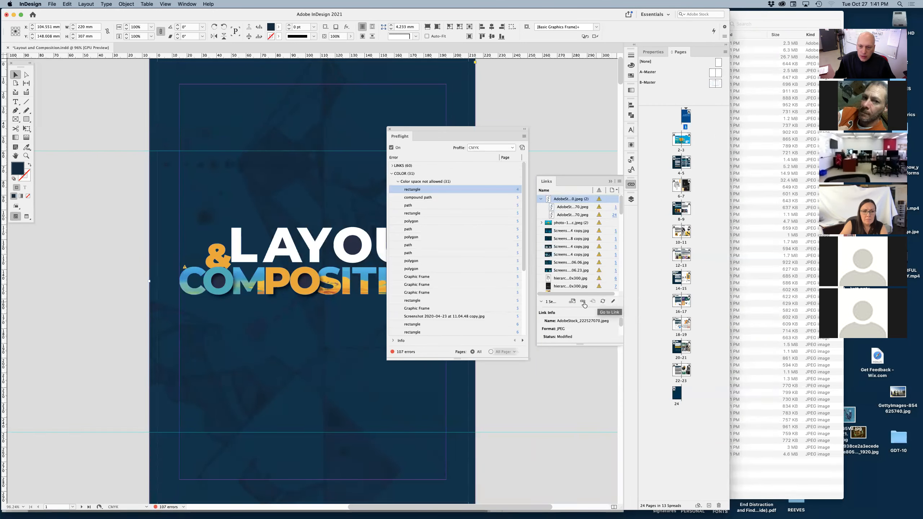
left_click(602, 302)
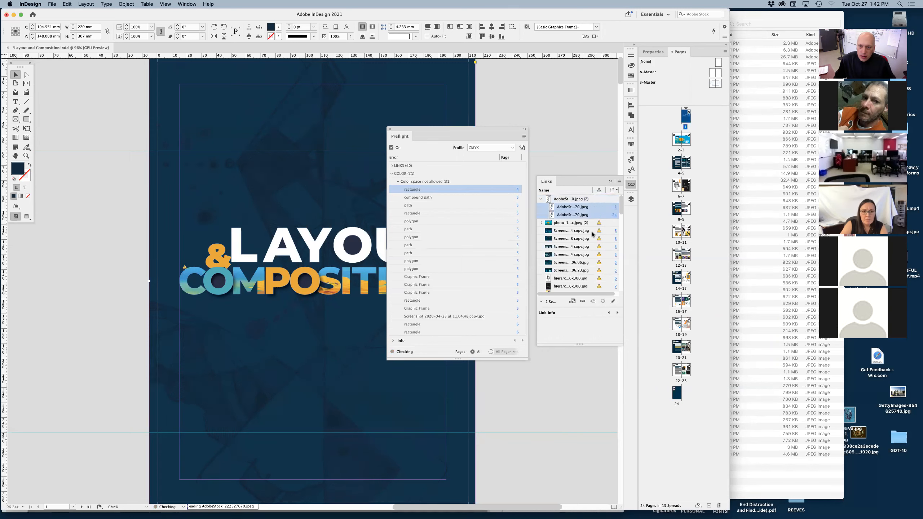
Update all the remaining modified links, from the photo-1538 JPEG through the last image in the links list.
left_click(584, 223)
left_click_drag(621, 210, 615, 305)
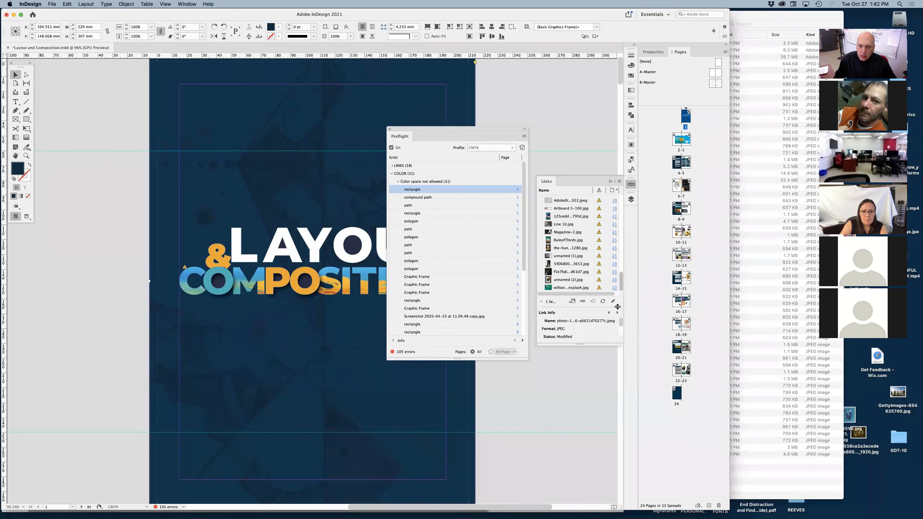
left_click(584, 288, "shift")
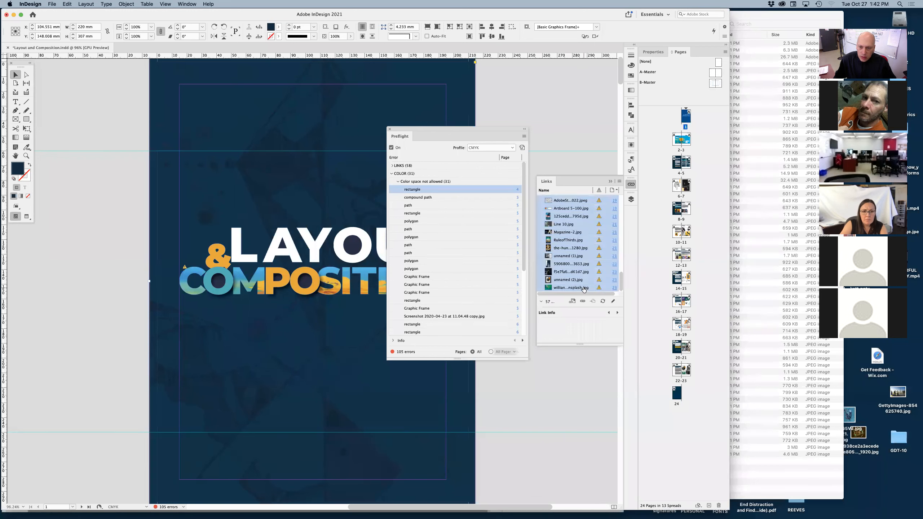
left_click(603, 302)
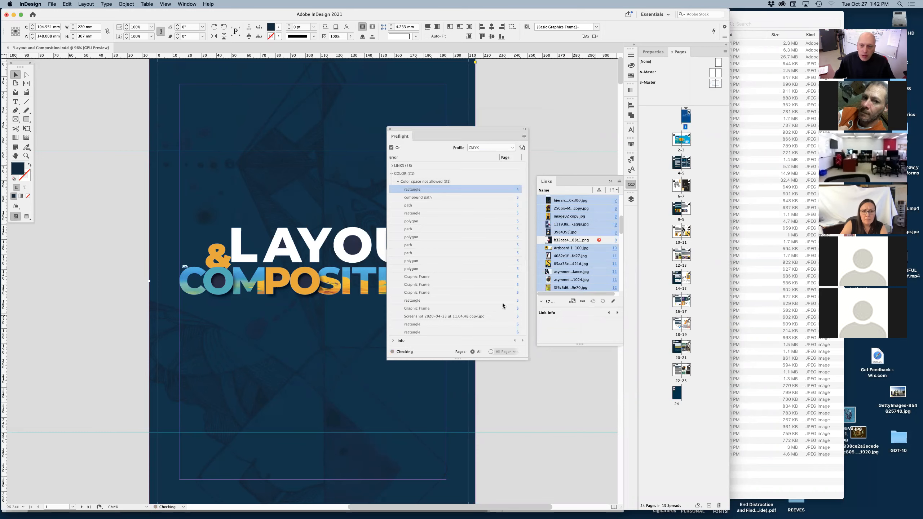
Go to the missing b32cea43 PNG on its page and review the Color errors in an enlarged Preflight list.
left_click(587, 240)
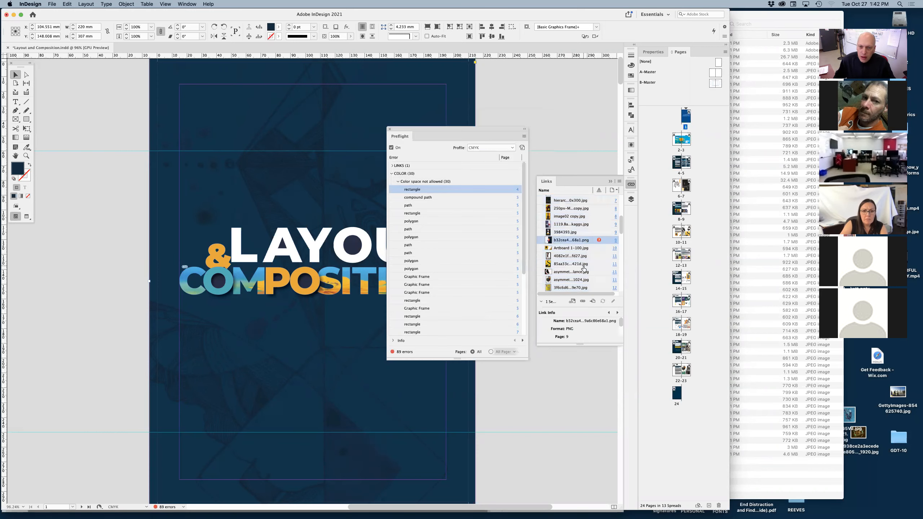
left_click(592, 301)
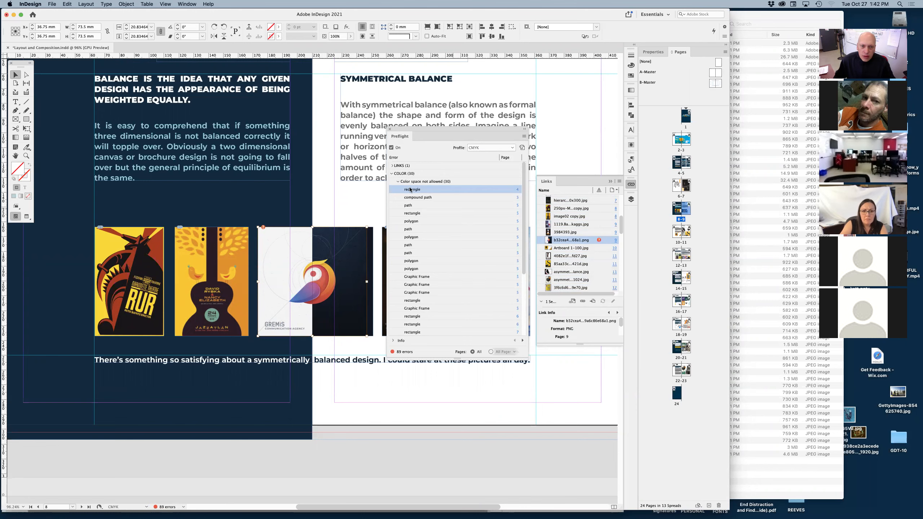
left_click(391, 174)
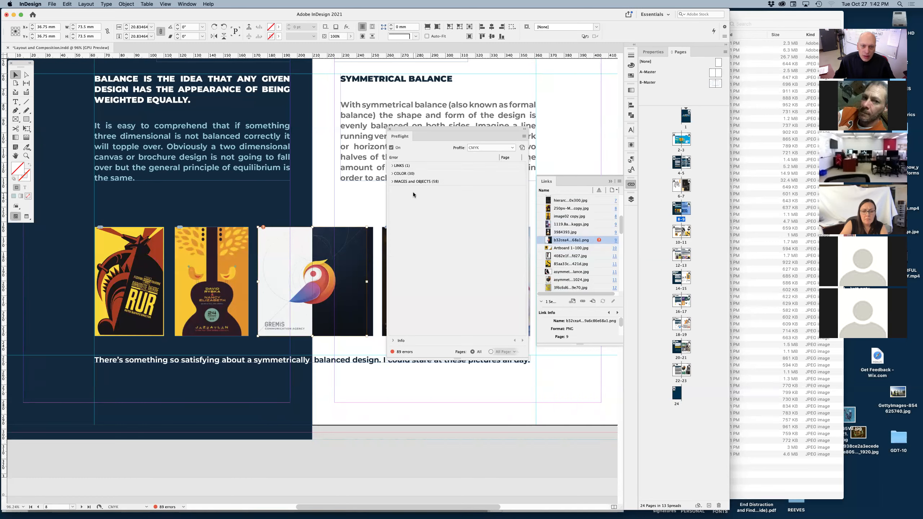
left_click(391, 174)
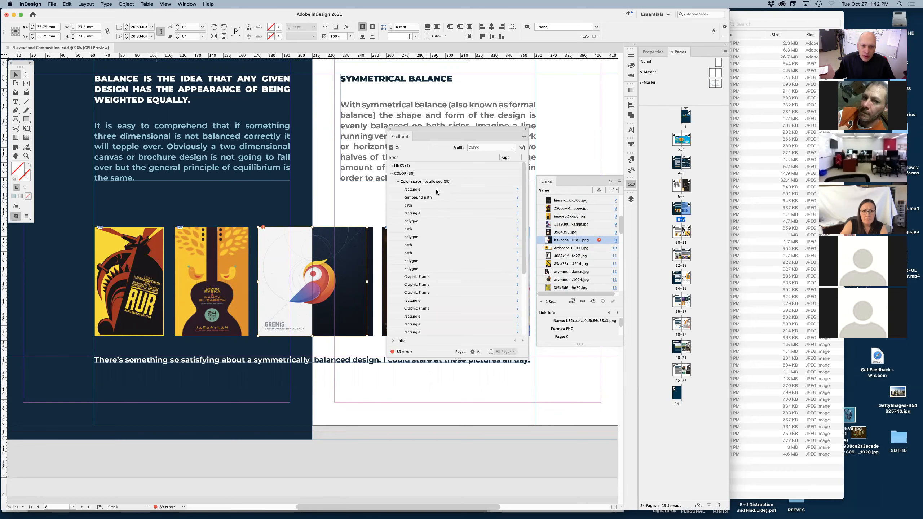
left_click_drag(523, 259, 522, 325)
scroll(522, 326, "up", 4)
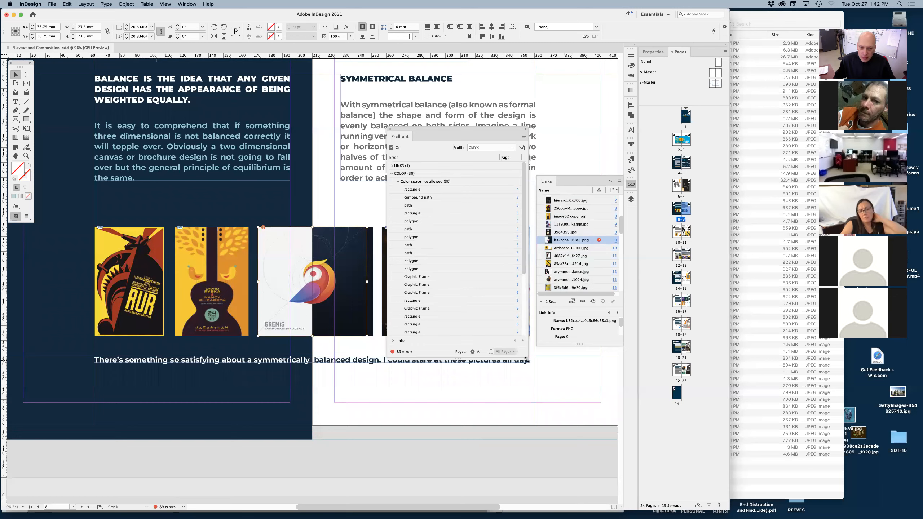
left_click_drag(529, 364, 533, 399)
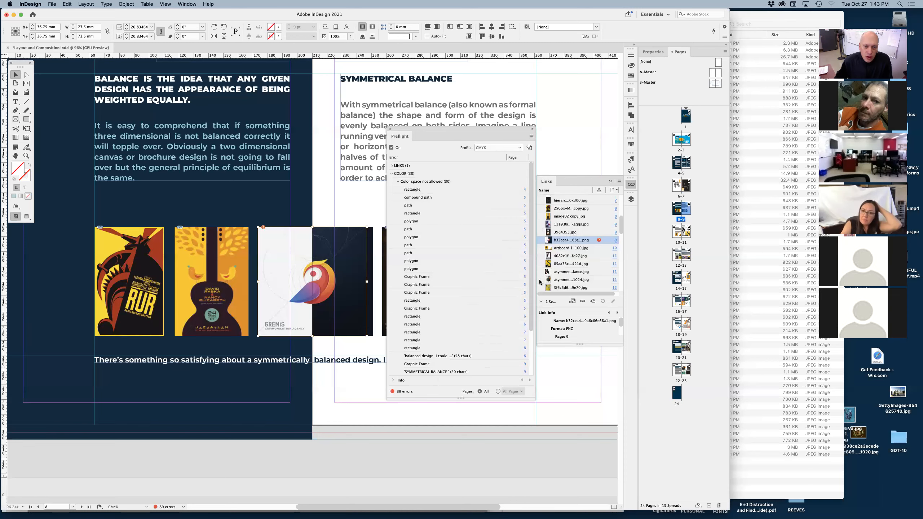
Deselect the image and examine the whole Symmetrical Balance spread with the Preflight window out of the way.
left_click(398, 446)
left_click_drag(418, 128, 569, 211)
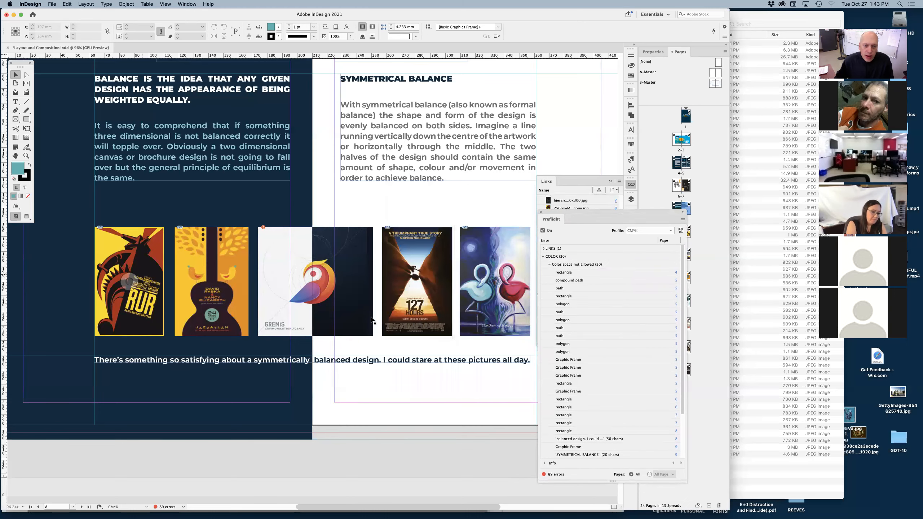
left_click(391, 385, "alt+super")
left_click_drag(387, 261, 415, 371)
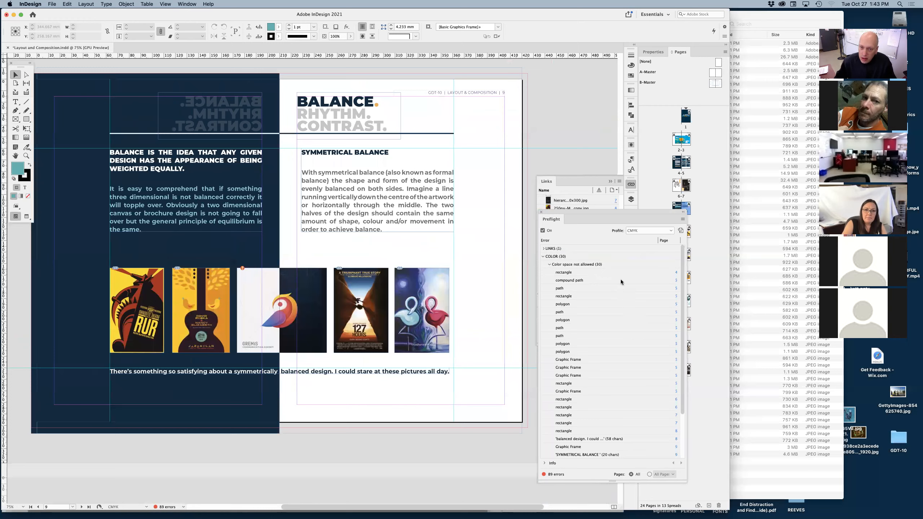
left_click_drag(592, 214, 439, 175)
left_click_drag(621, 227, 619, 299)
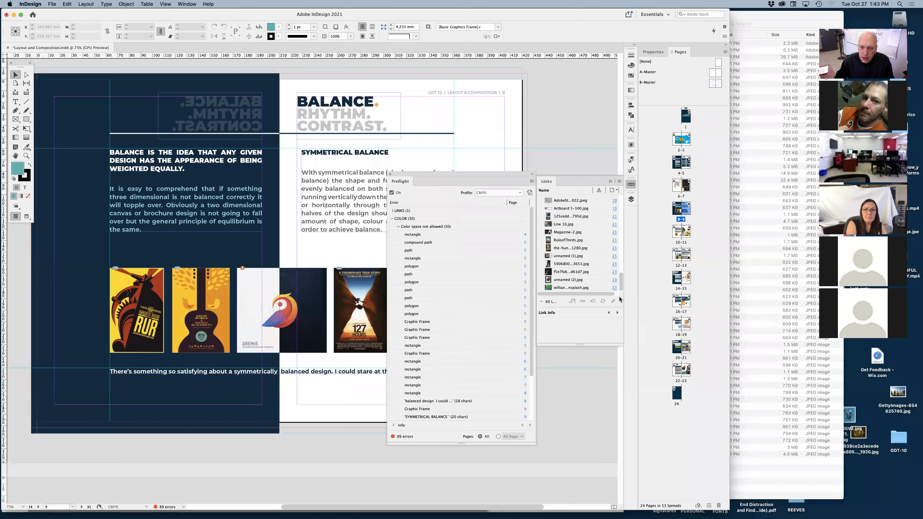
Review the Preflight error categories, expanding Images and Objects, Color, and Links.
left_click_drag(476, 175, 496, 183)
left_click(460, 229)
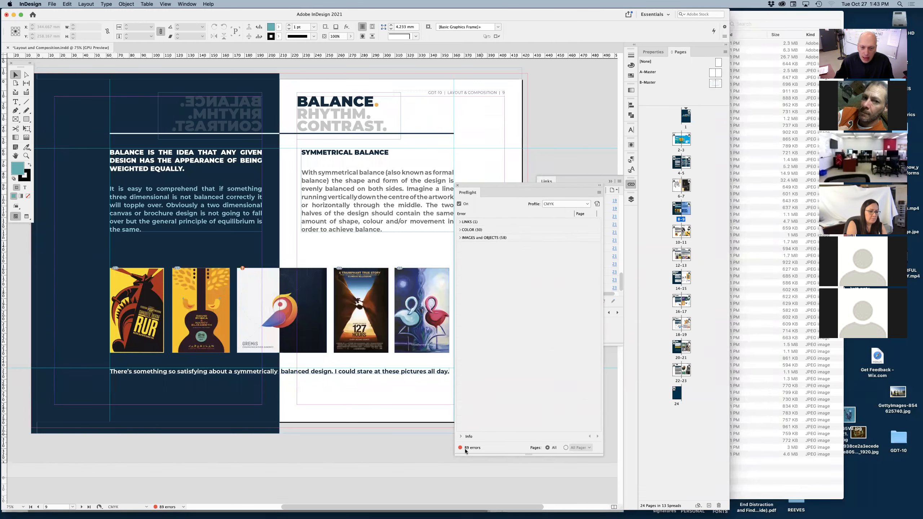
left_click(460, 238)
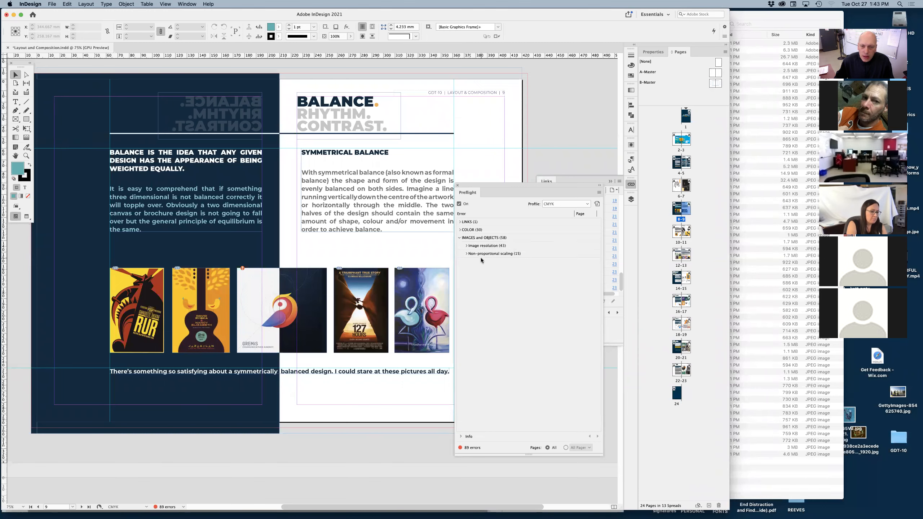
left_click(460, 230)
left_click(460, 221)
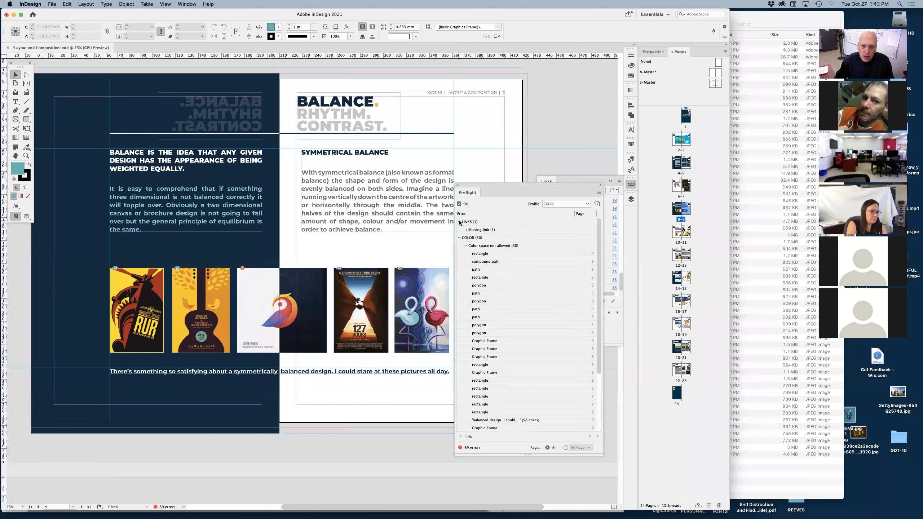
Try to relink the missing b32cea43 PNG, looking through the Links folder for a replacement file.
left_click_drag(516, 192, 433, 197)
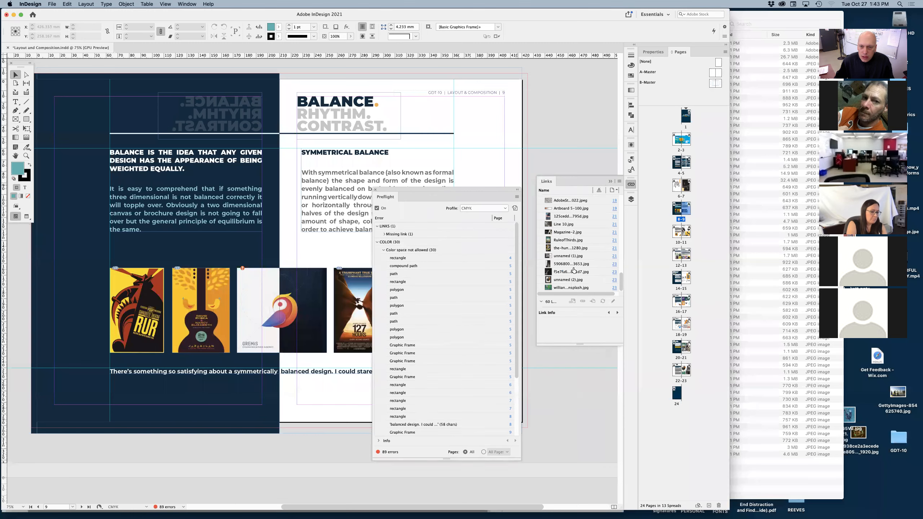
scroll(621, 274, "up", 3)
scroll(621, 274, "up", 10)
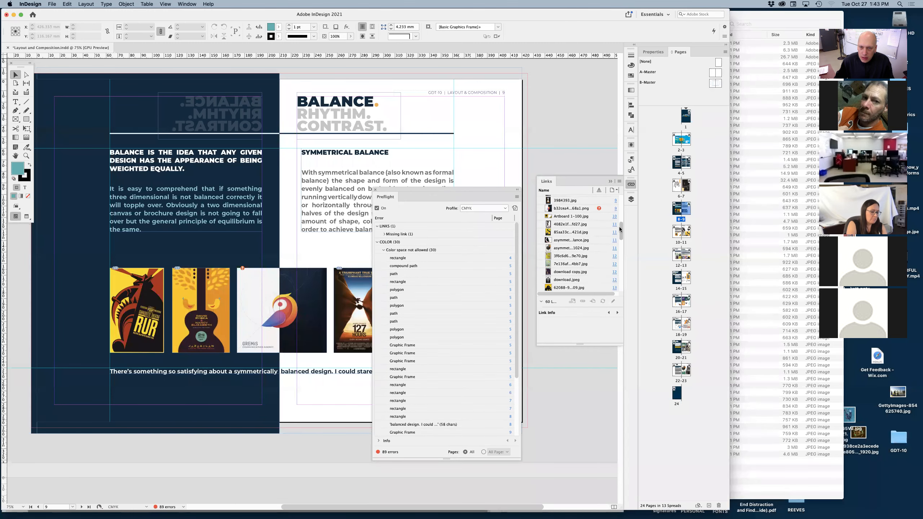
left_click(560, 235)
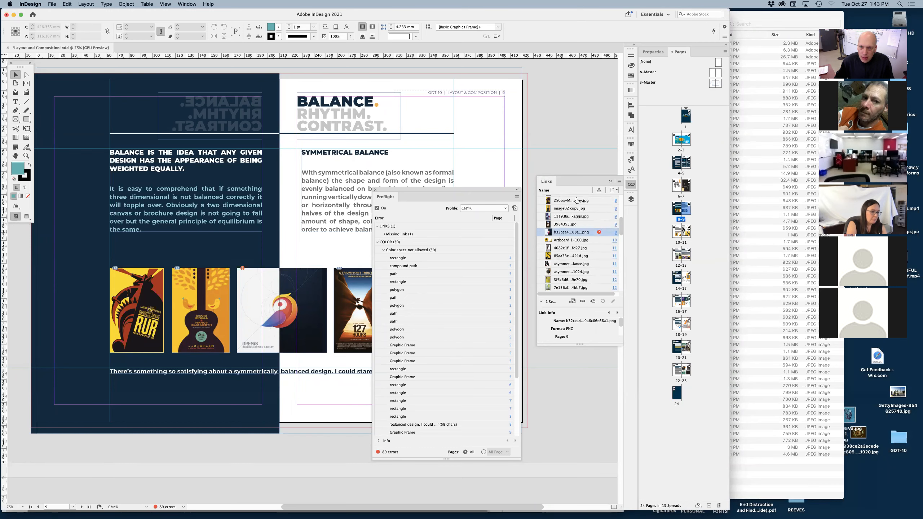
left_click(583, 303)
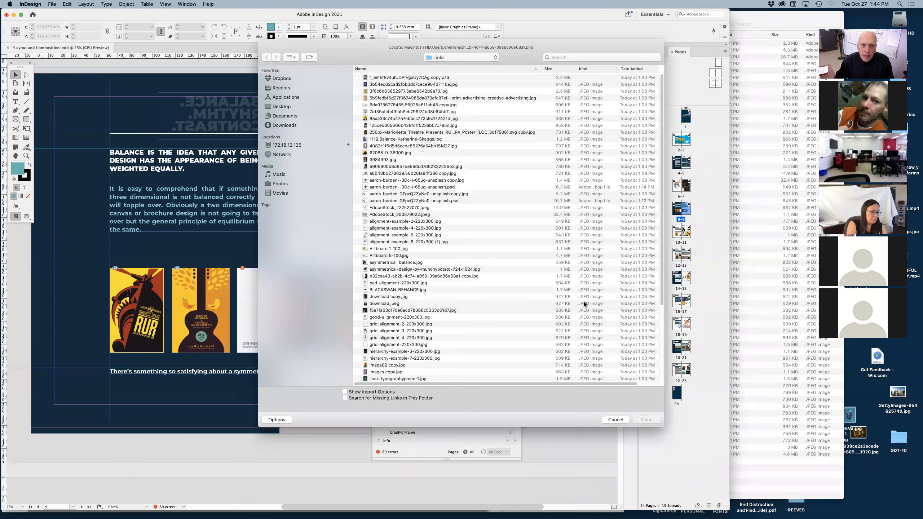
left_click_drag(473, 48, 521, 48)
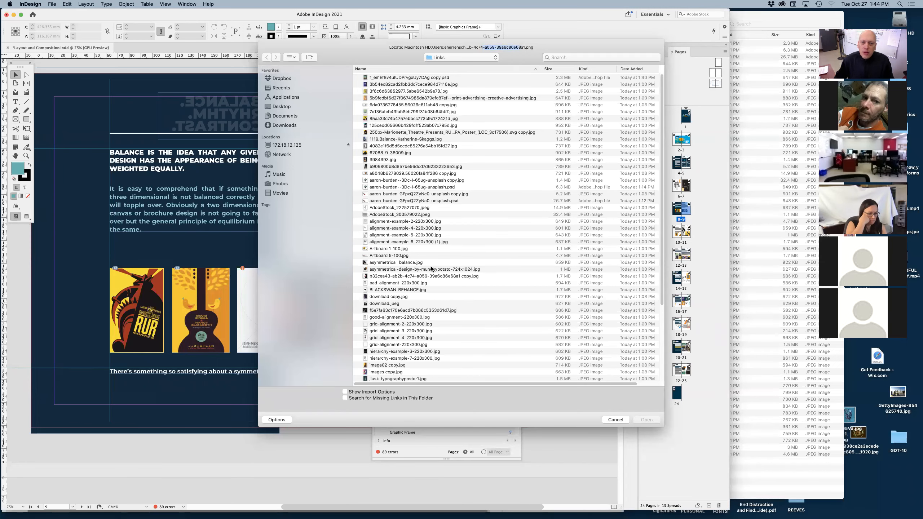
scroll(487, 235, "down", 3)
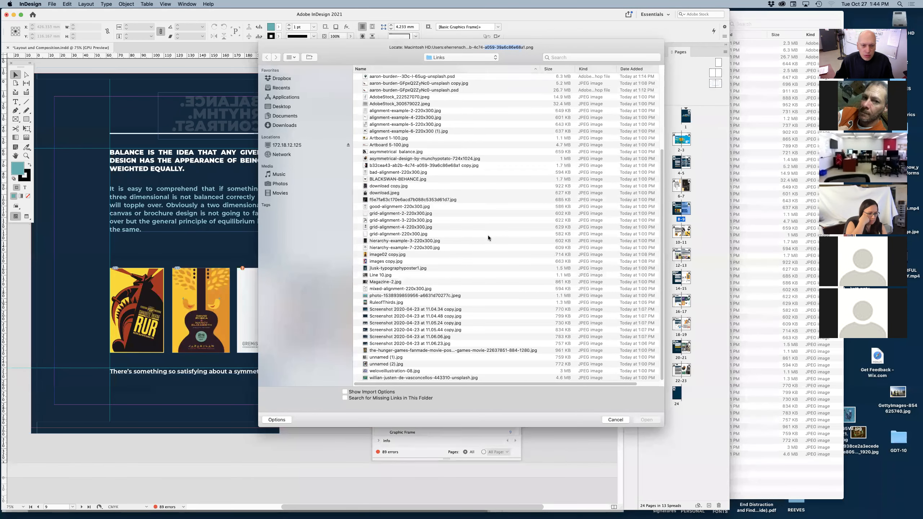
scroll(488, 237, "up", 3)
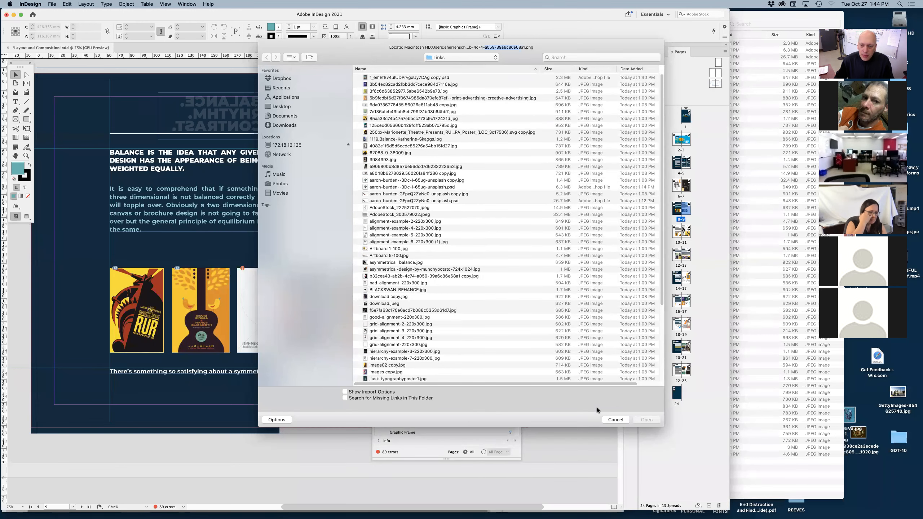
left_click(615, 419)
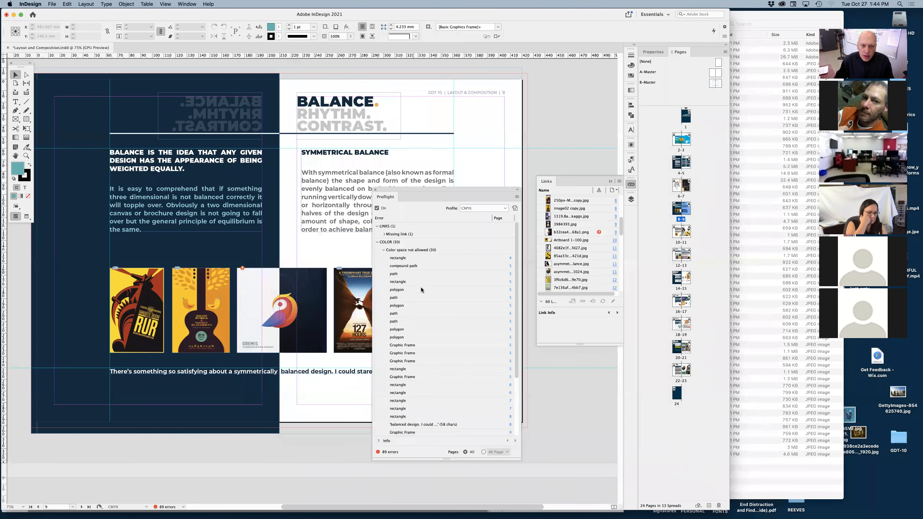
Narrow the Preflight list to the Color errors and go to the rectangle flagged on page 4.
left_click(376, 242)
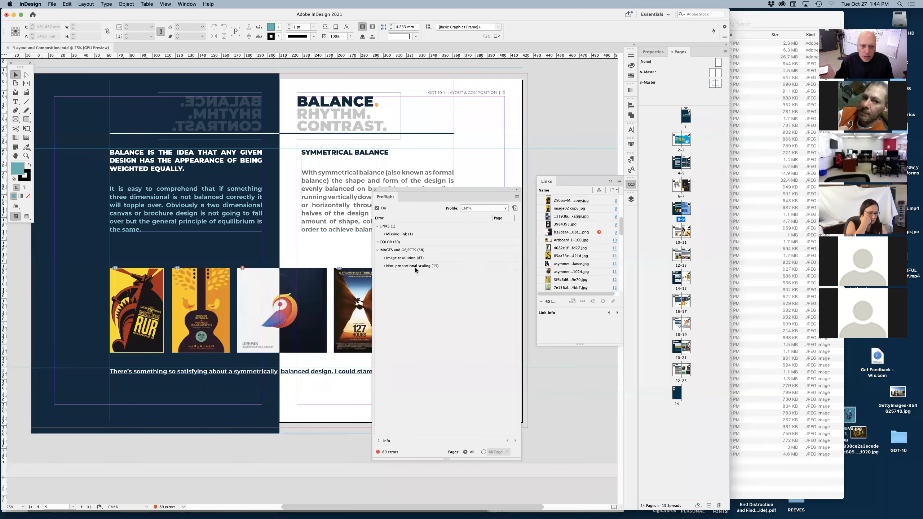
left_click(377, 250)
left_click(377, 226)
left_click(377, 234)
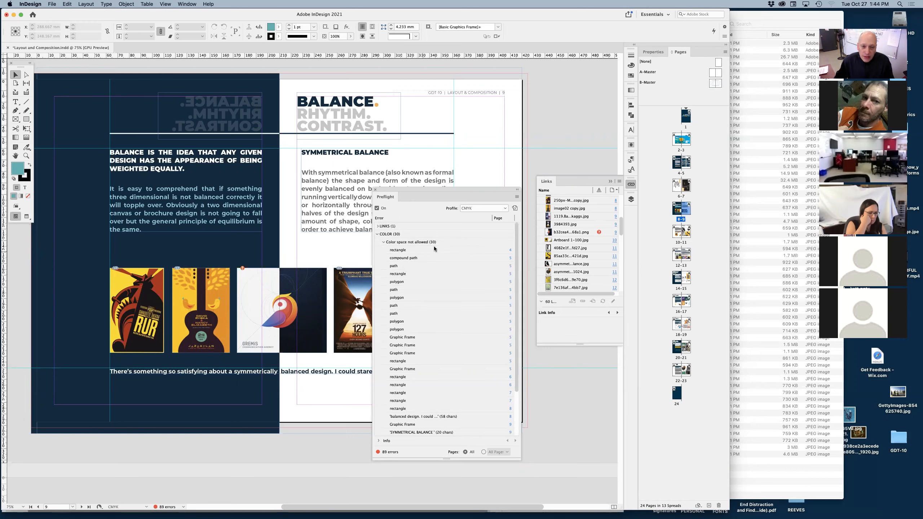
left_click(415, 250)
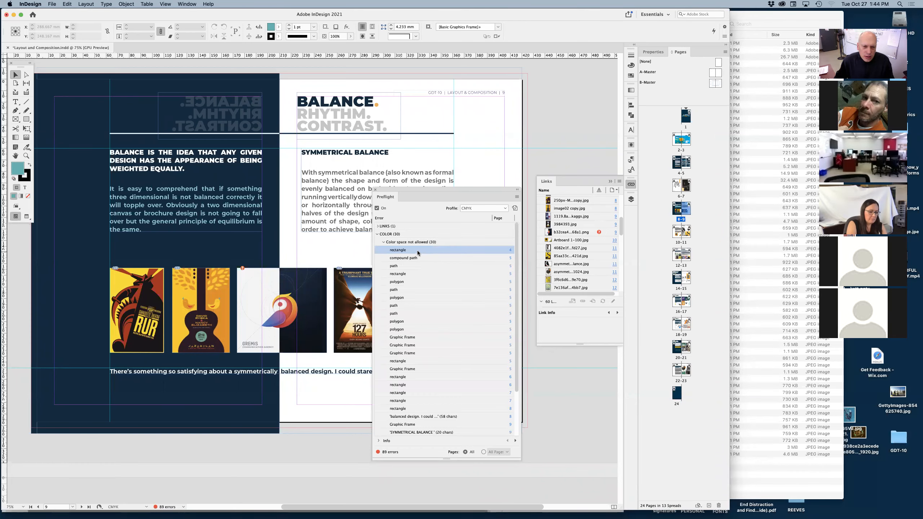
double_click(416, 249)
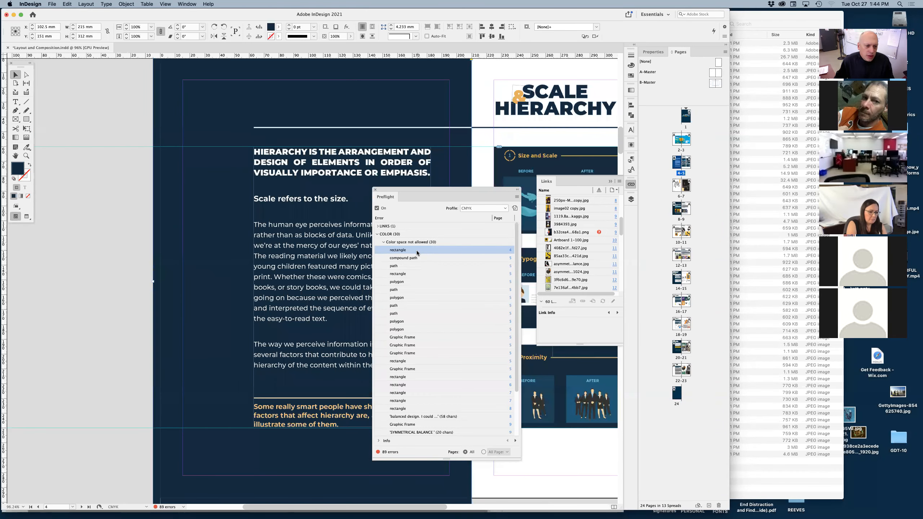
Convert the fill of the dark blue background rectangle on page 4 to CMYK.
scroll(204, 409, "down", 2)
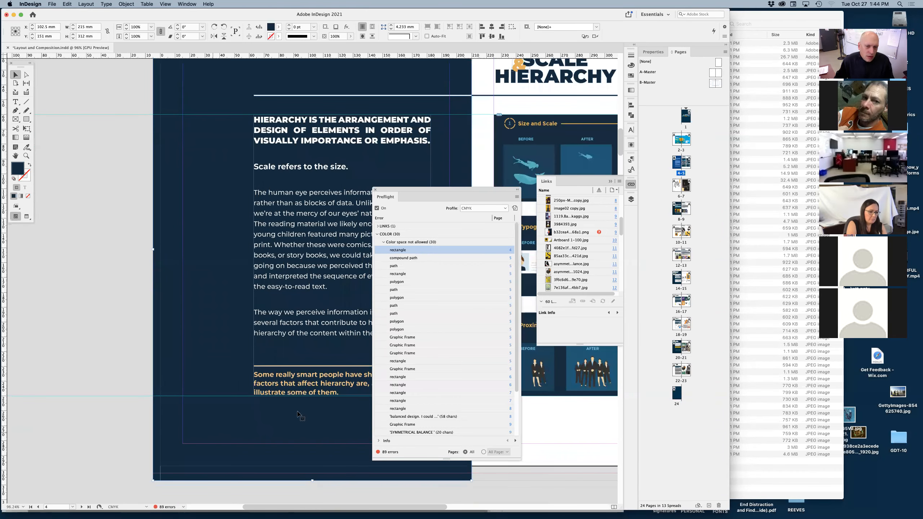
left_click(609, 181)
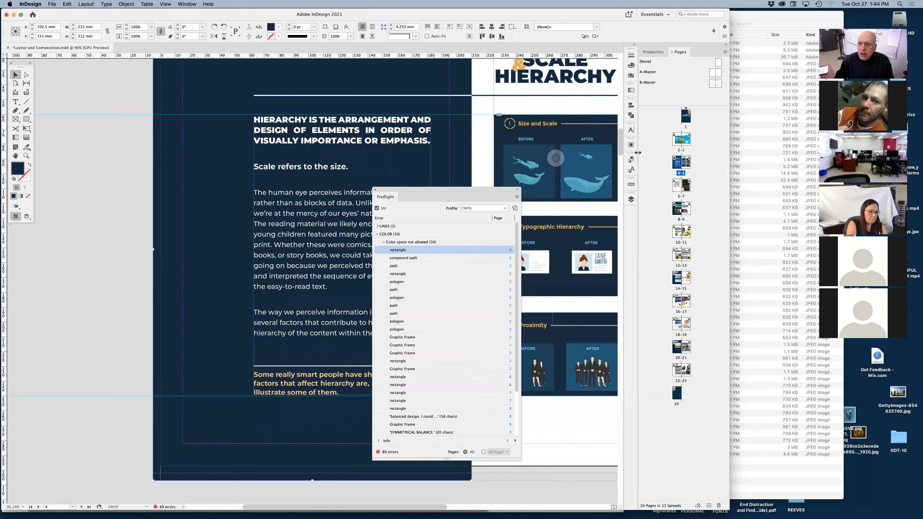
left_click(631, 77)
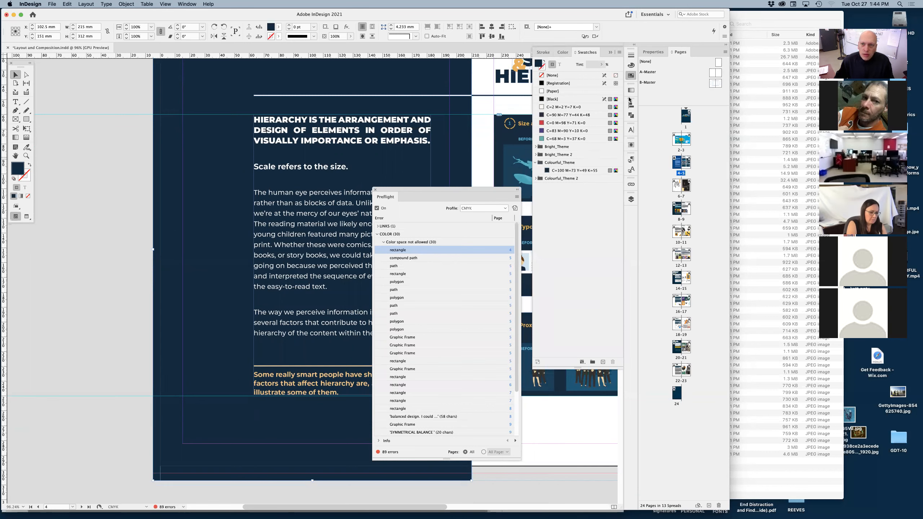
left_click(631, 65)
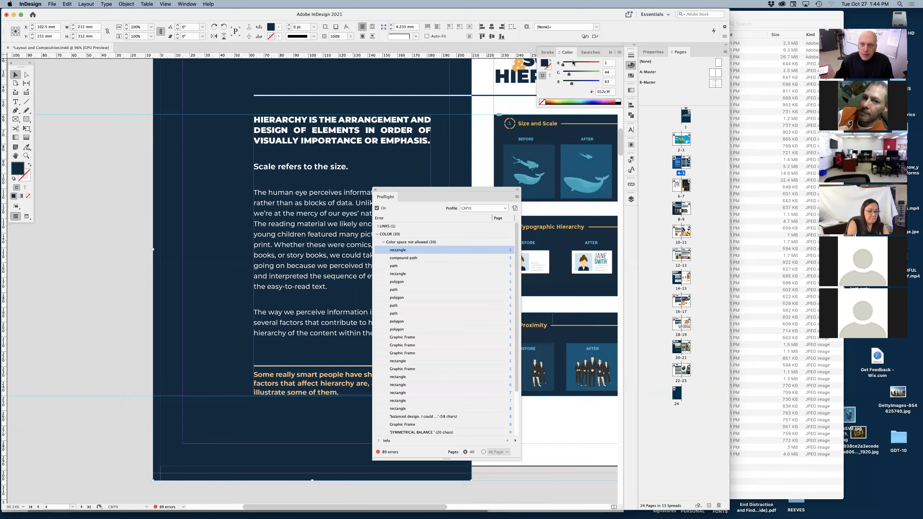
left_click(619, 53)
left_click(638, 81)
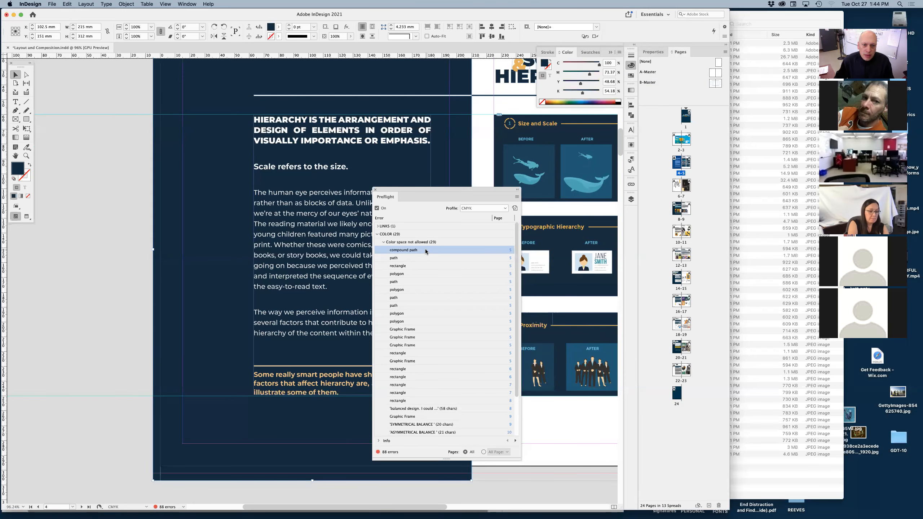
Go to the compound path flagged on page 5 and select all the letter shapes of the SCALE & HIERARCHY heading.
double_click(425, 249)
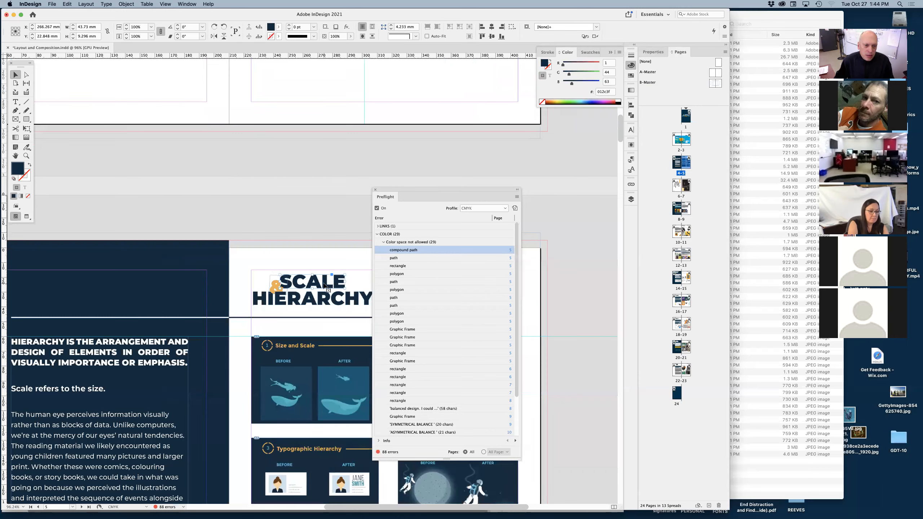
left_click(631, 76)
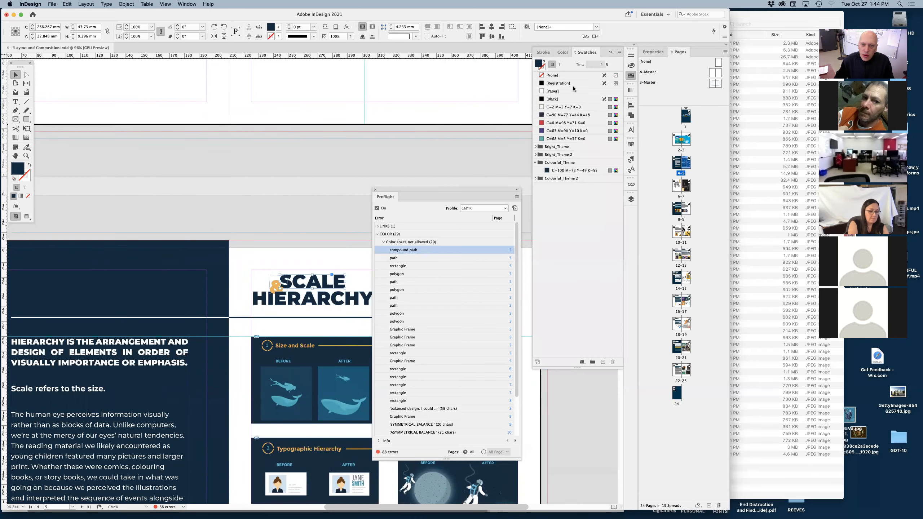
left_click(336, 215)
left_click_drag(336, 215, 194, 145)
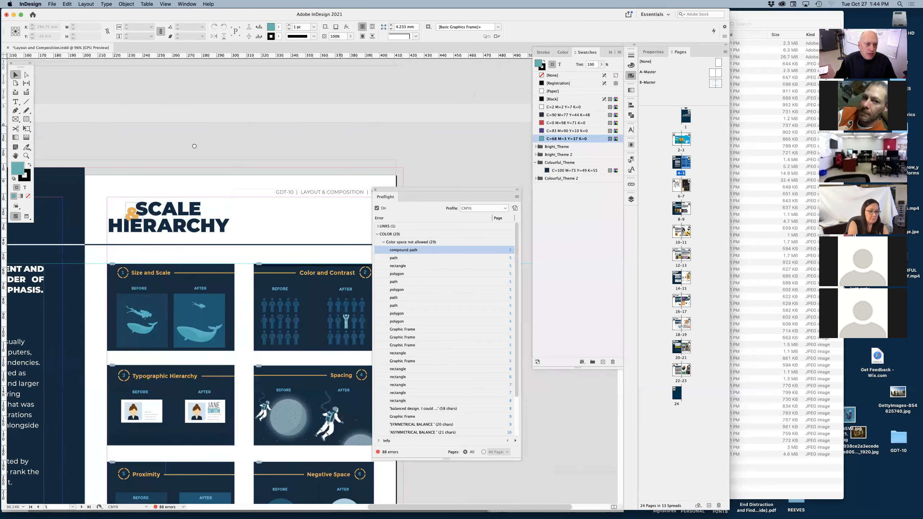
scroll(195, 146, "down", 3)
left_click(210, 201)
left_click_drag(251, 203, 135, 203)
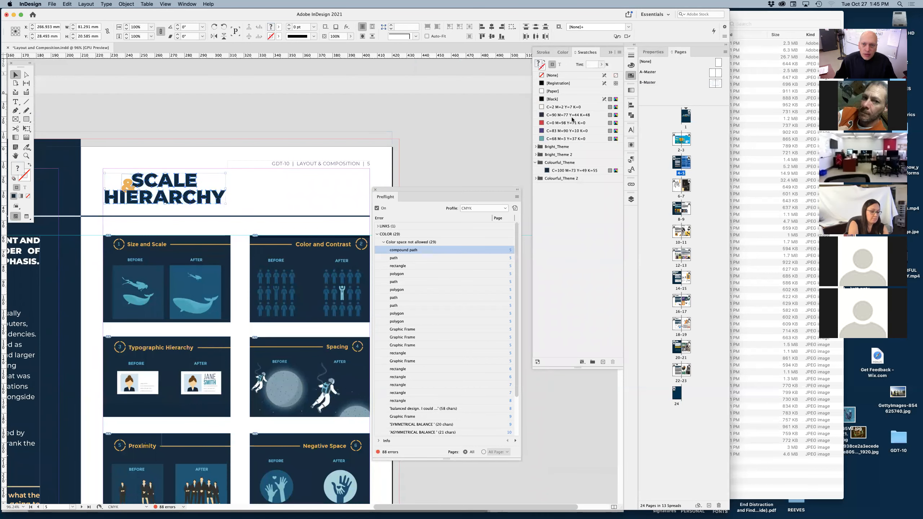
Sample the dark blue of the word SCALE with the Eyedropper to give the selected heading shapes one common fill.
left_click(629, 67)
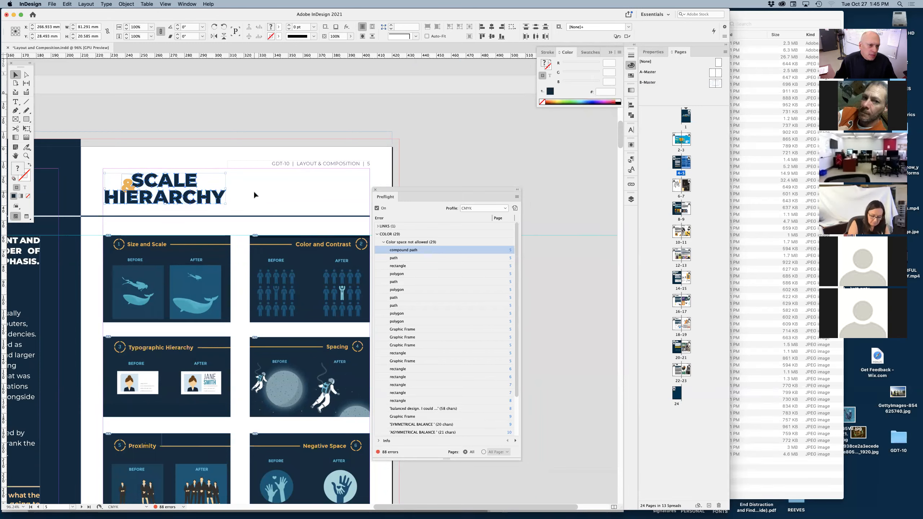
left_click_drag(180, 189, 205, 194)
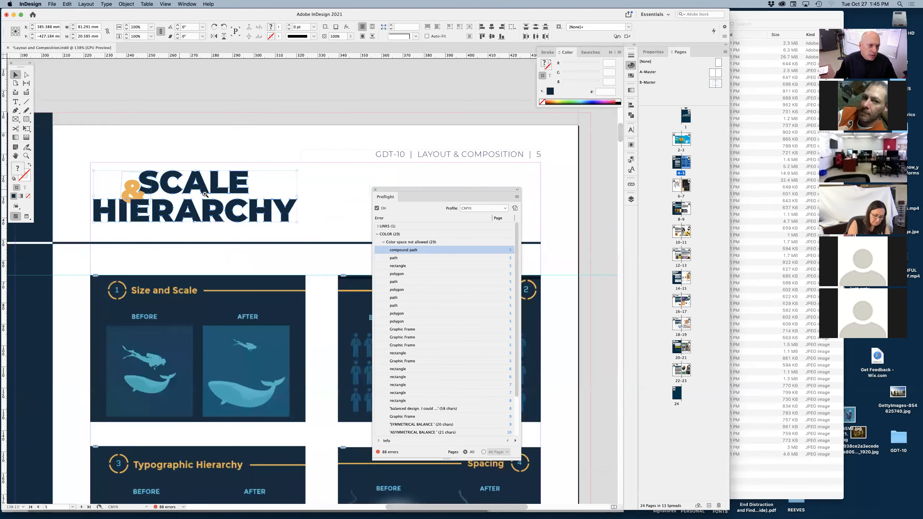
left_click(25, 148)
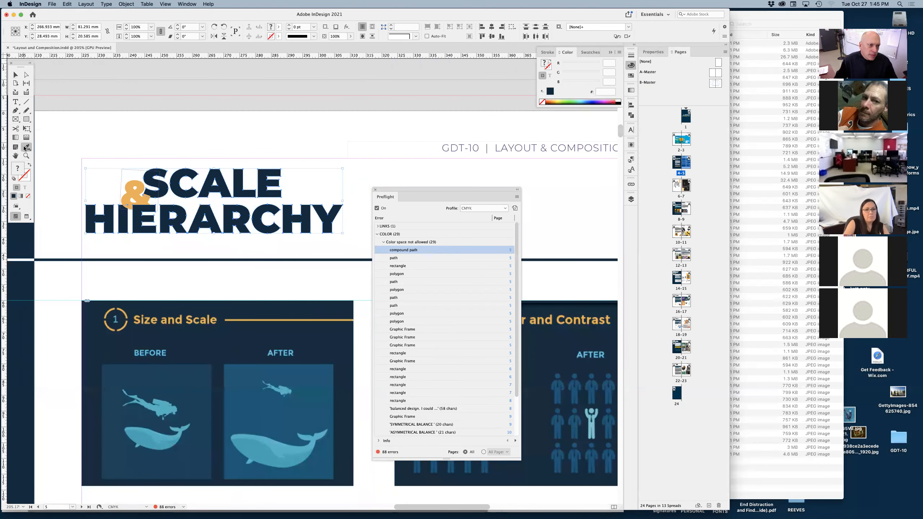
left_click(187, 168)
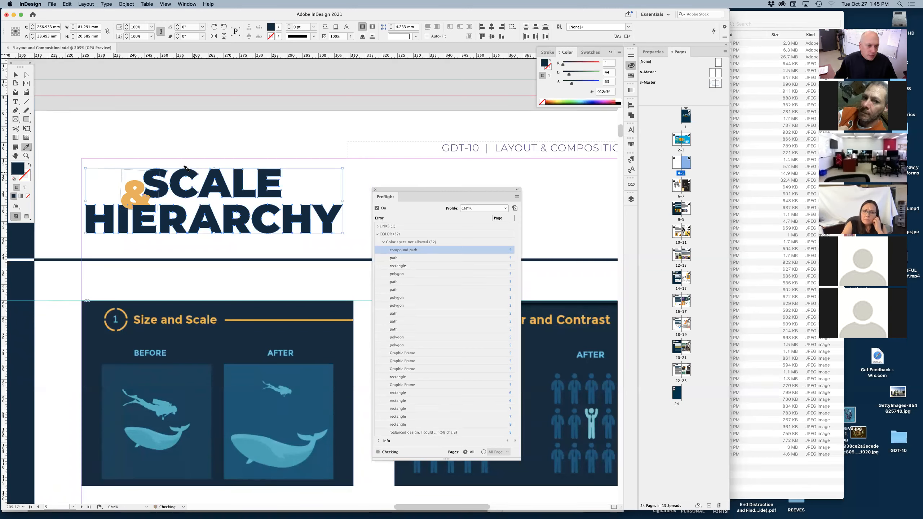
Reselect the dark blue SCALE HIERARCHY lettering and convert its fill to CMYK.
key("v")
left_click(339, 247)
left_click_drag(338, 247, 72, 222)
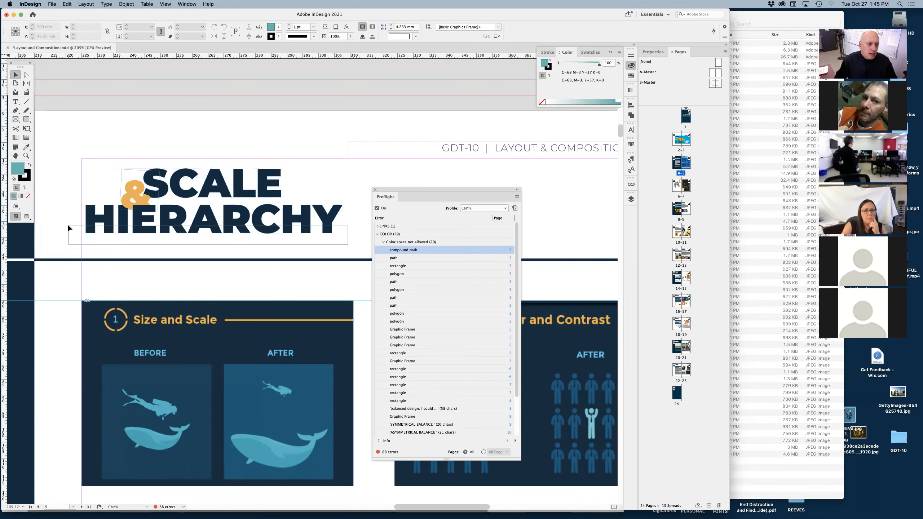
left_click(170, 173, "shift")
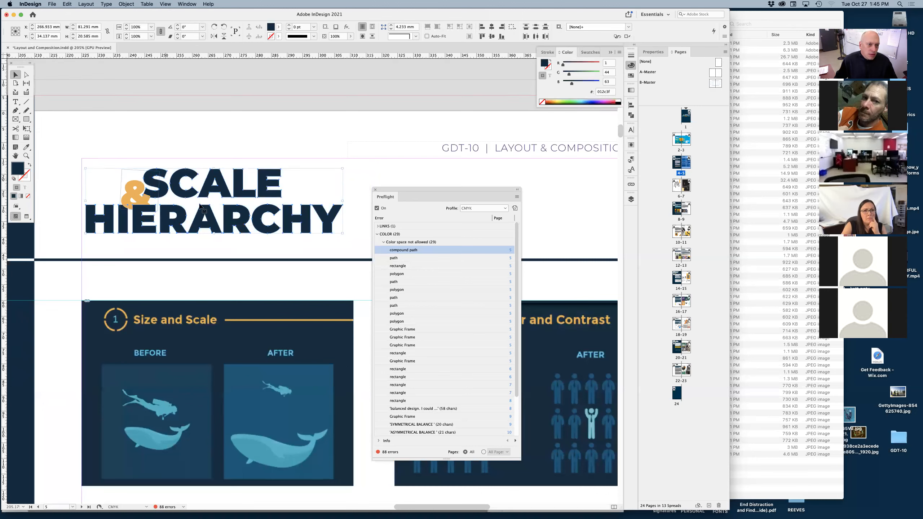
left_click(619, 54)
left_click(643, 81)
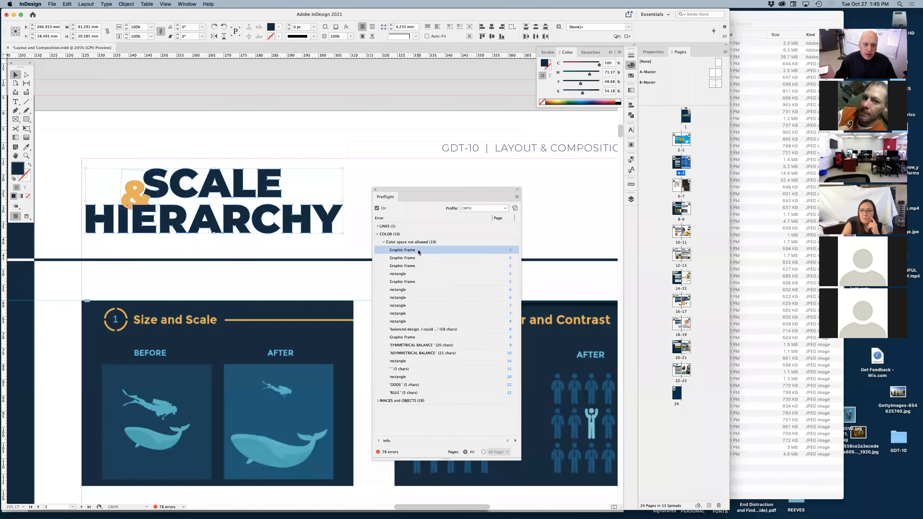
Go to the first graphic frame flagged for color on page 5, the Color and Contrast box.
double_click(417, 250)
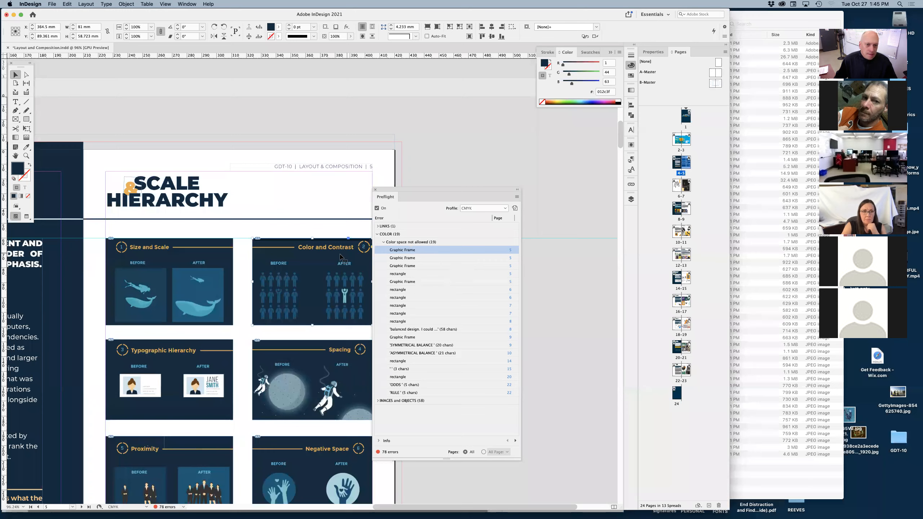
scroll(334, 259, "down", 5)
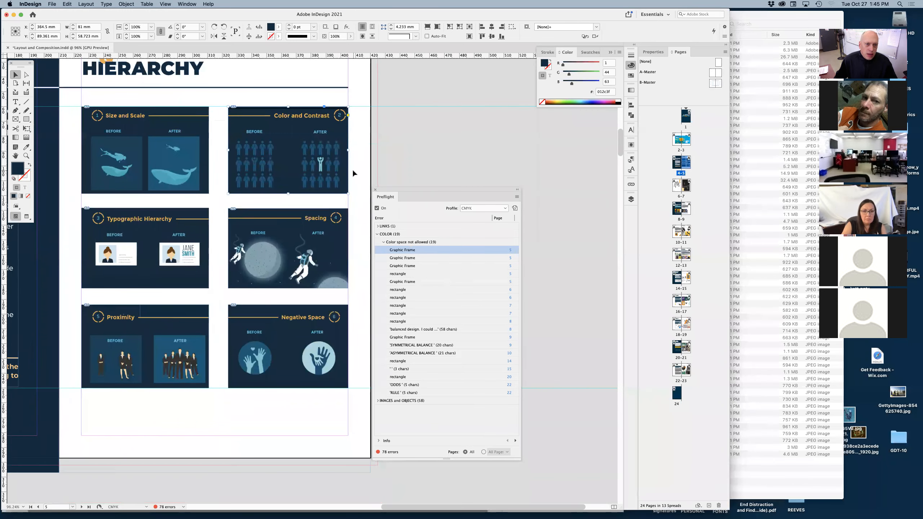
left_click_drag(355, 170, 168, 358)
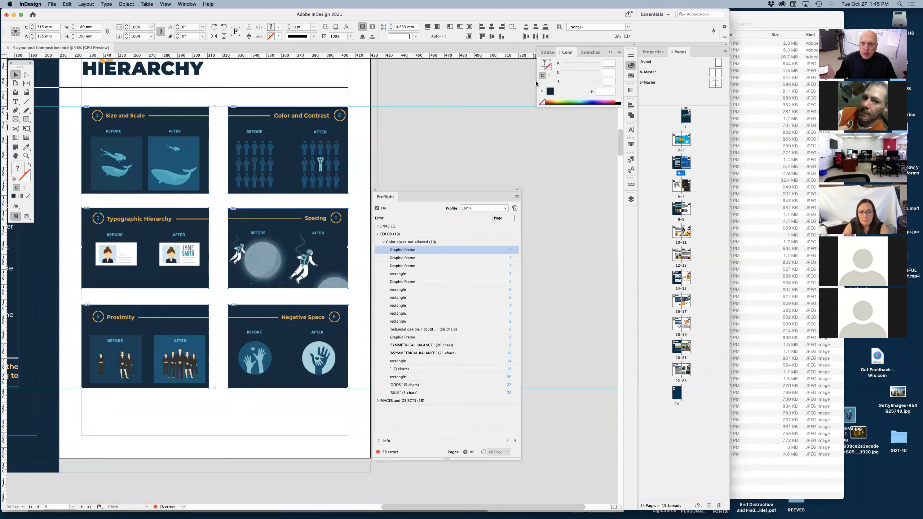
left_click(541, 102)
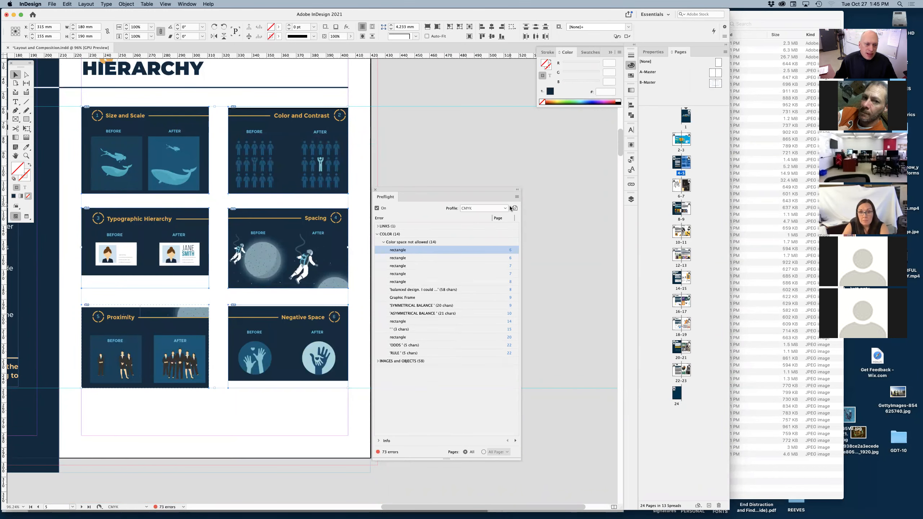
key("super+z")
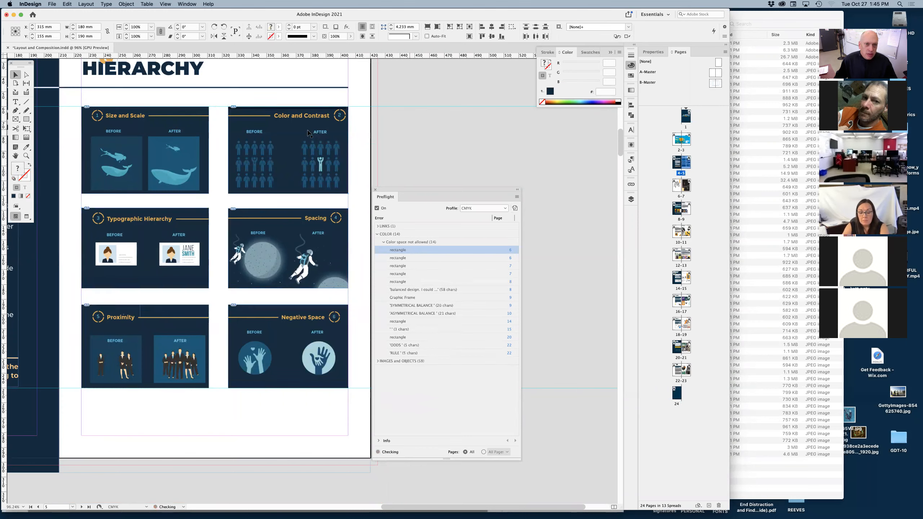
Select all six hierarchy example boxes on page 5, give them the last-used dark blue fill and convert it to CMYK.
left_click_drag(357, 170, 169, 340)
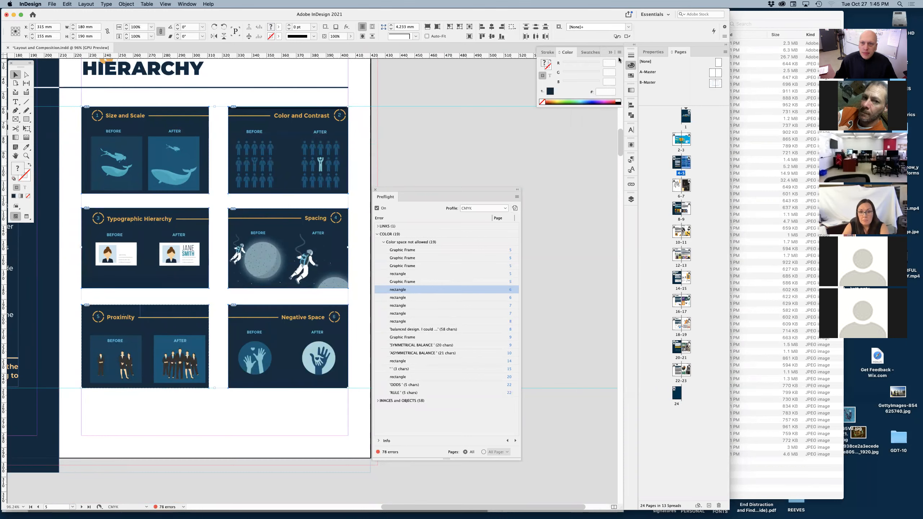
left_click(551, 91)
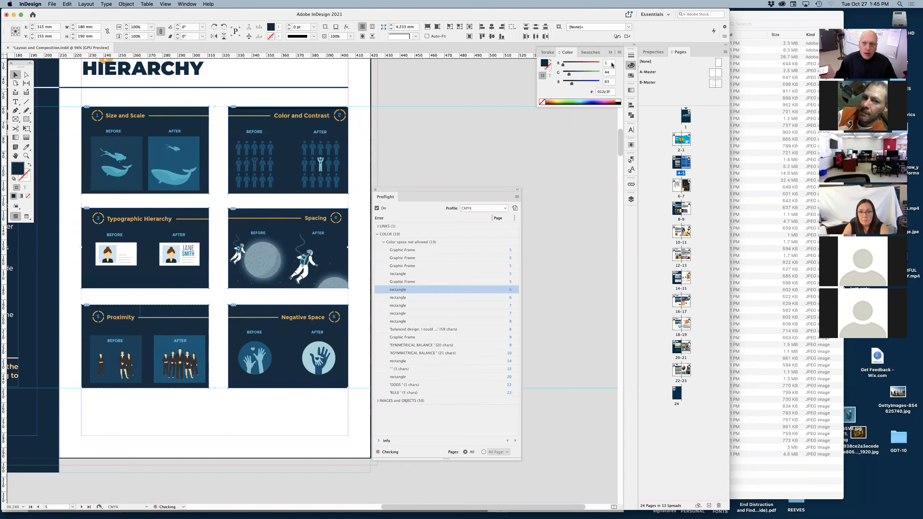
left_click(619, 52)
left_click(637, 81)
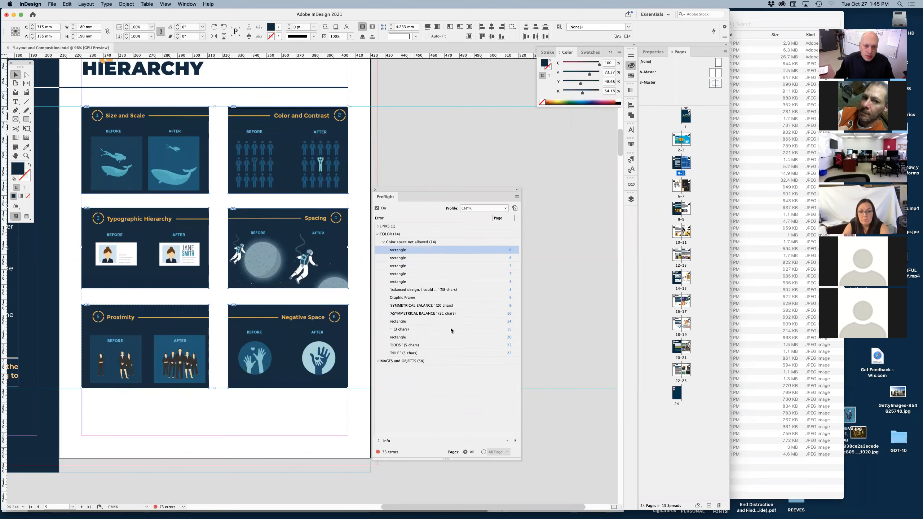
Deselect the boxes and pick the C=68 M=3 Y=37 K=0 swatch as the fill color with nothing selected.
left_click_drag(439, 189, 503, 171)
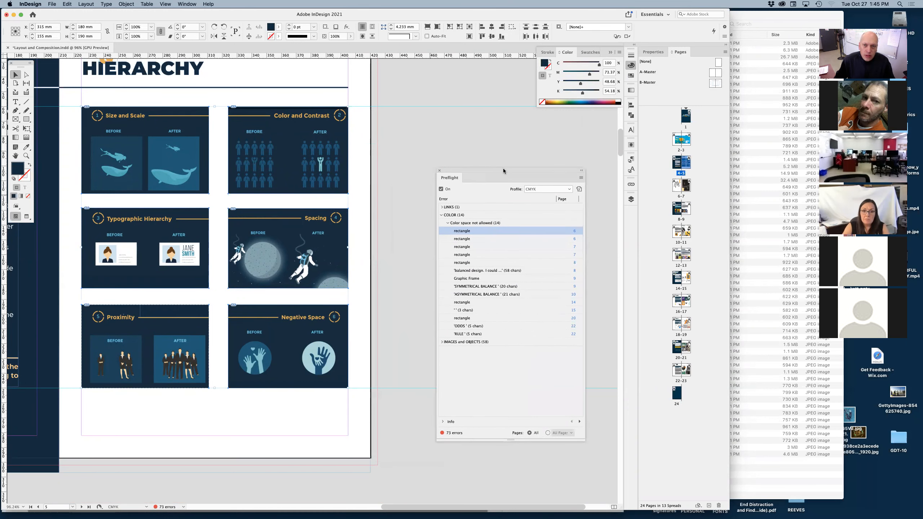
left_click(628, 75)
left_click(442, 141)
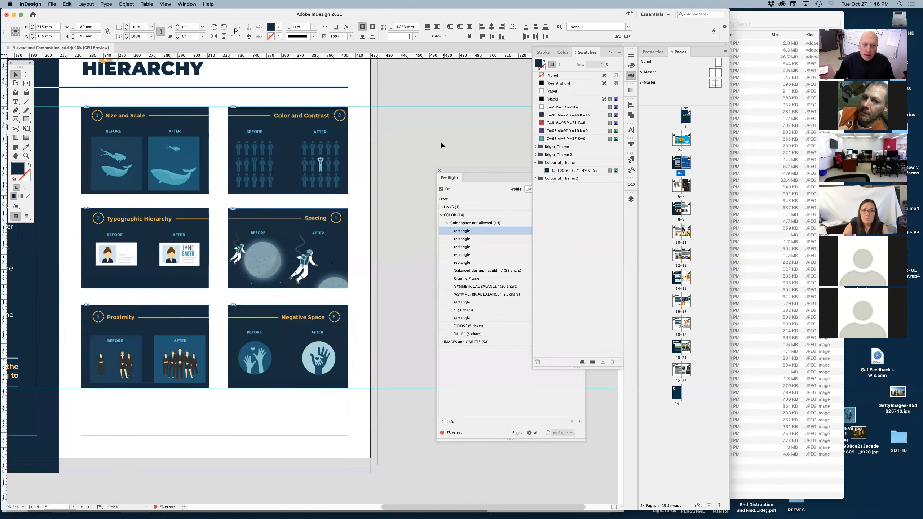
left_click(567, 138)
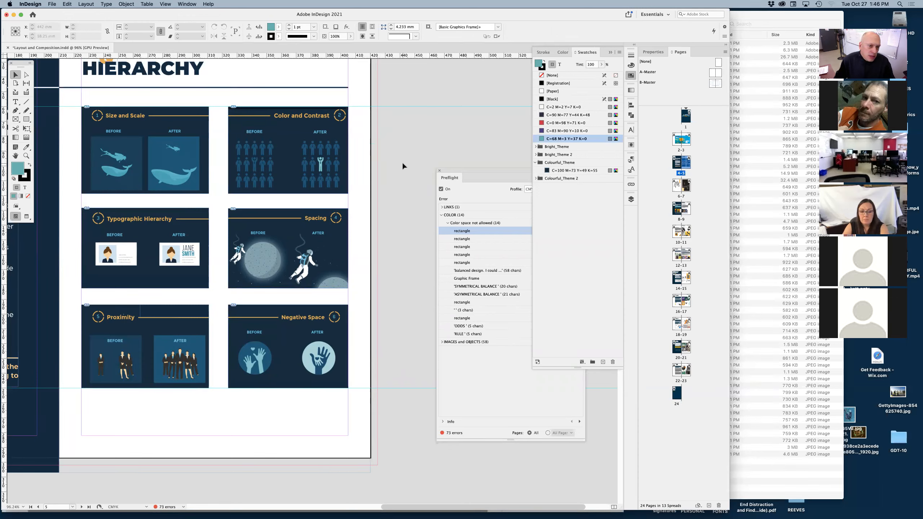
left_click_drag(399, 164, 338, 358)
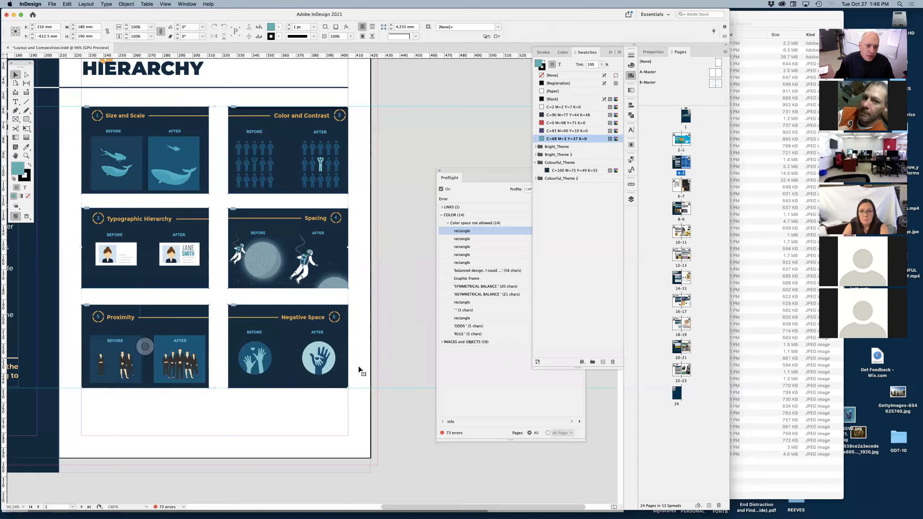
left_click(384, 263)
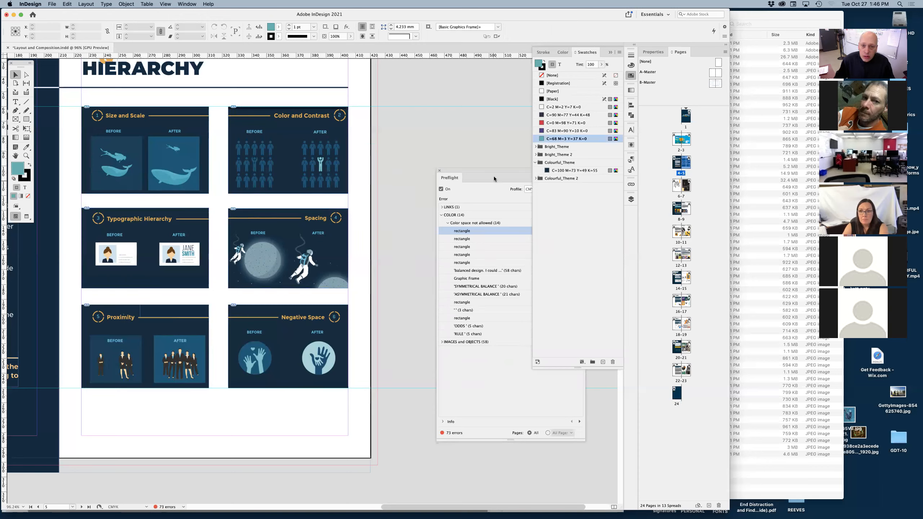
List the image resolution errors and go to the flagged Screenshot 2020-04-23 at 11.06.06.jpg in the Proximity box.
left_click_drag(492, 169, 435, 156)
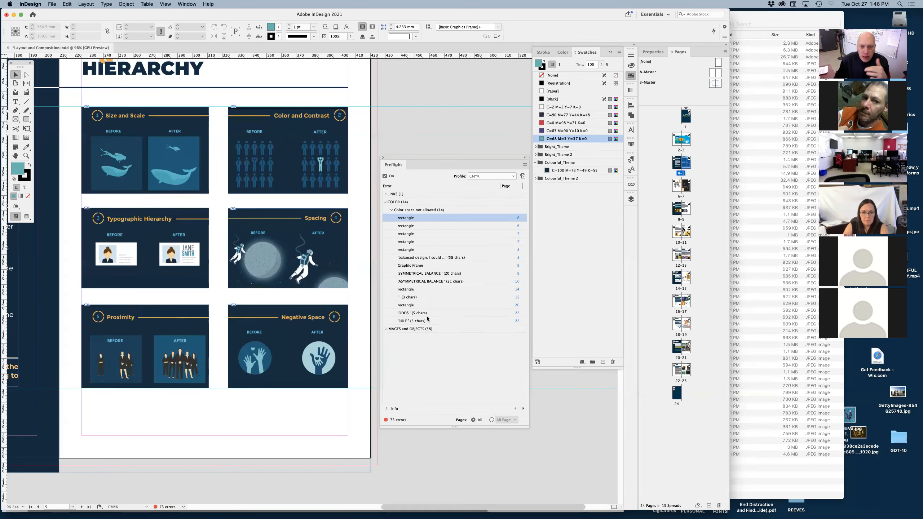
left_click(385, 329)
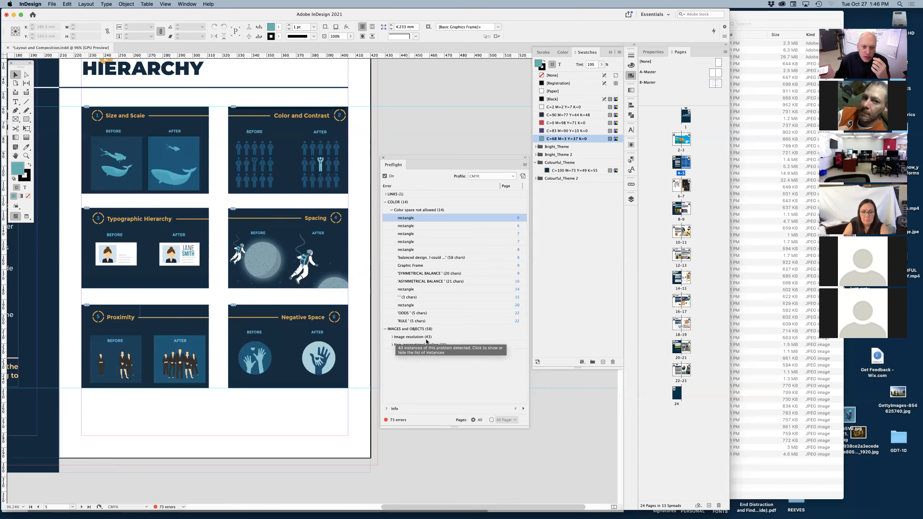
left_click(391, 337)
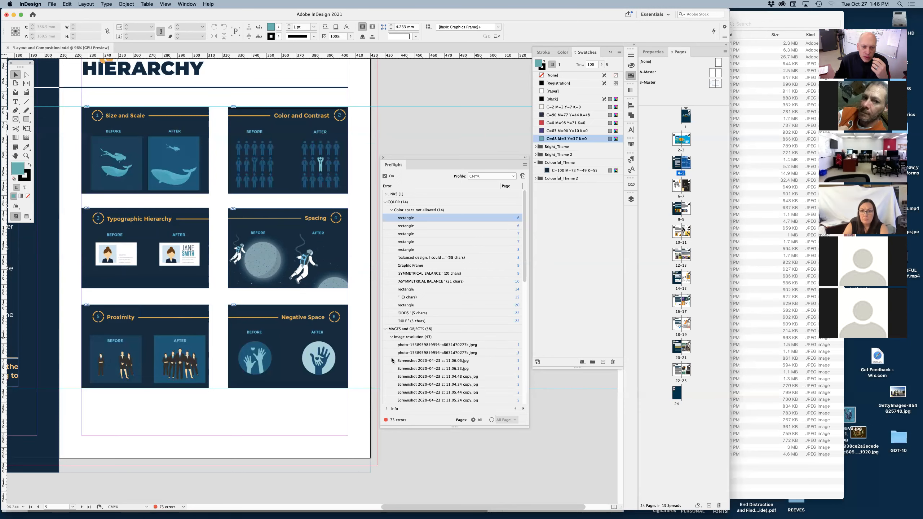
double_click(438, 345)
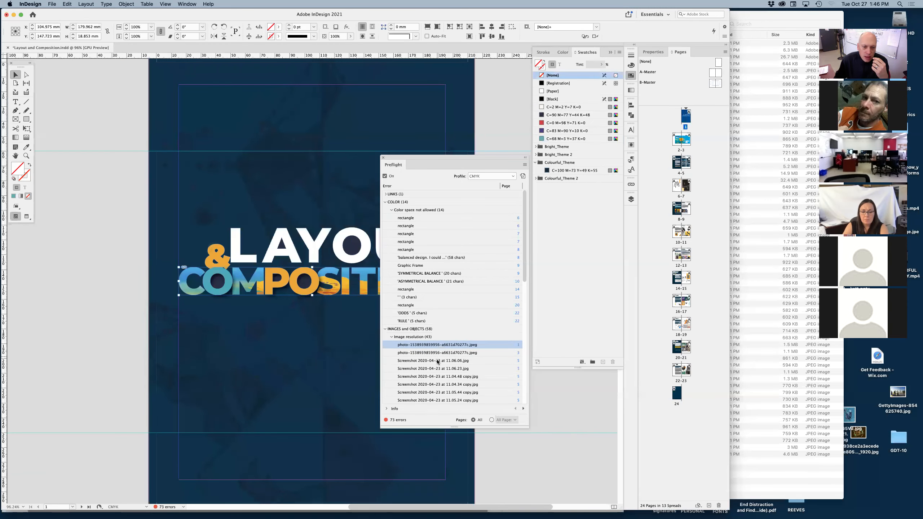
double_click(437, 361)
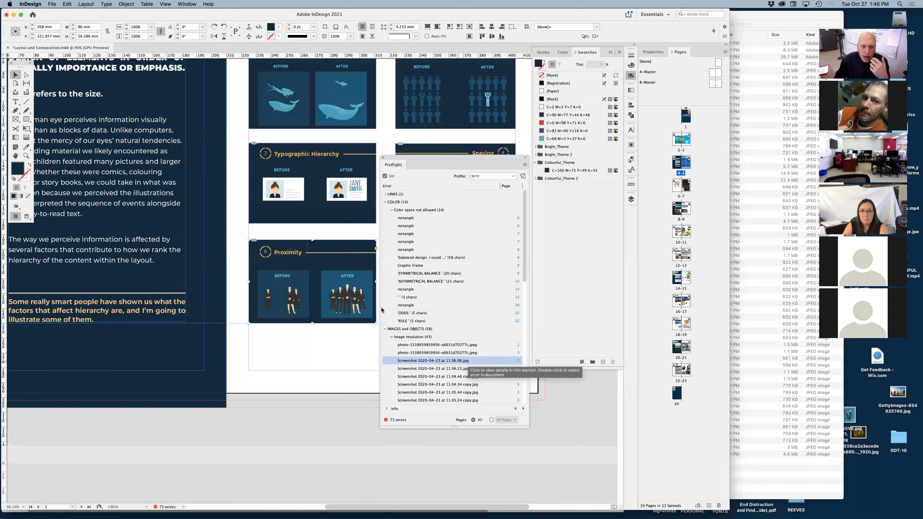
Open the linked original of the Proximity screenshot for editing in Photoshop.
right_click(313, 282)
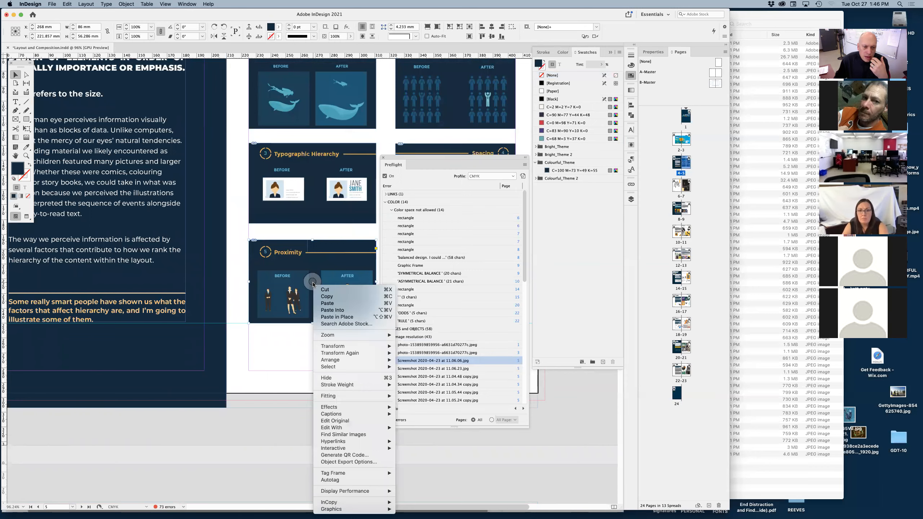
mouse_move(345, 407)
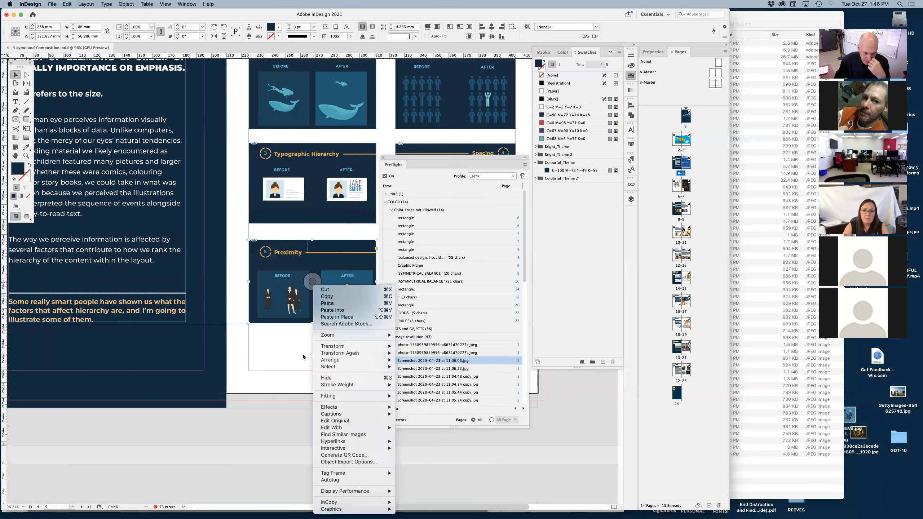
left_click(291, 368)
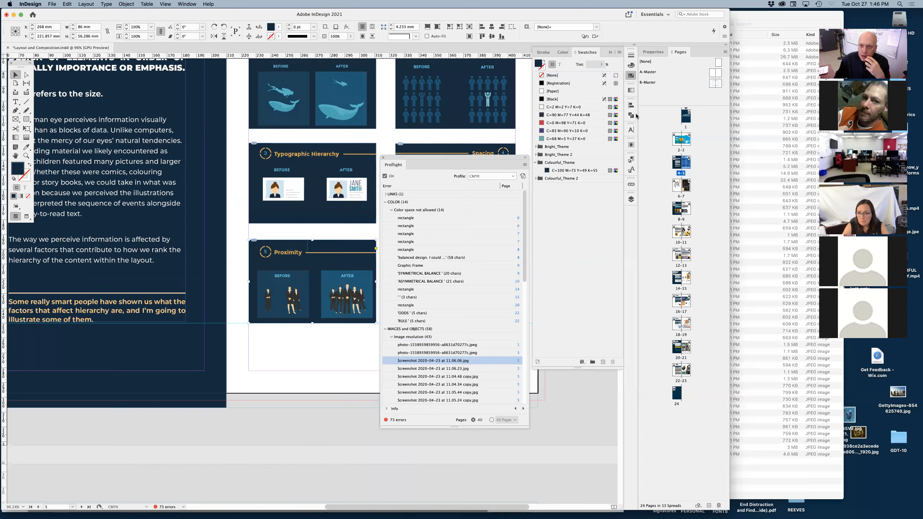
left_click(631, 185)
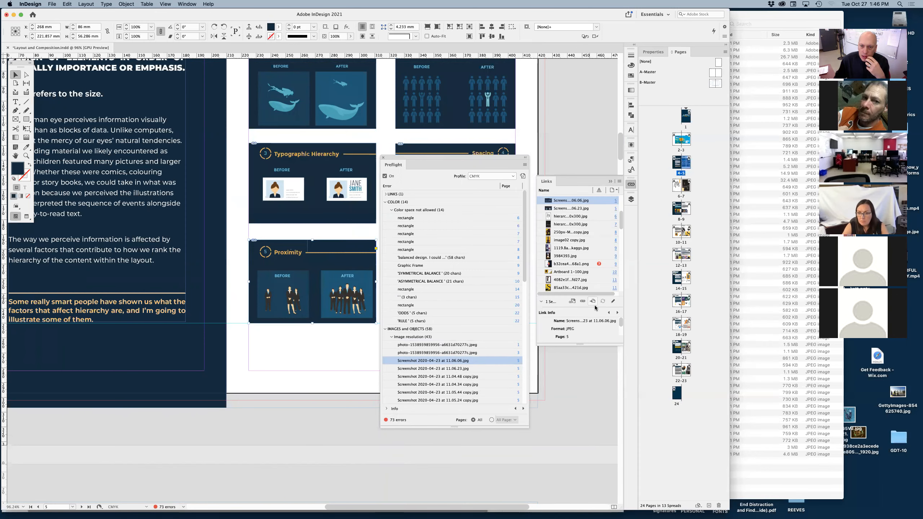
left_click(613, 301)
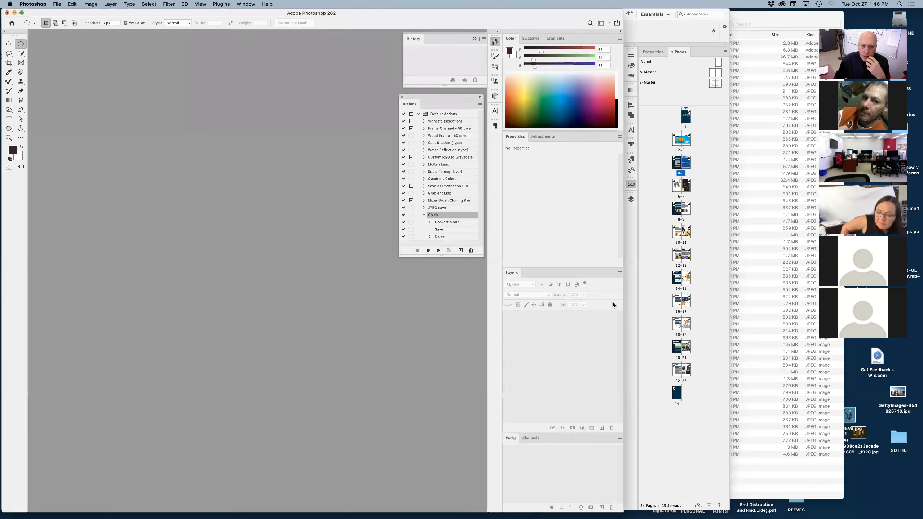
Set the Proximity image's resolution to 300 pixels per inch with resampling off.
left_click(90, 4)
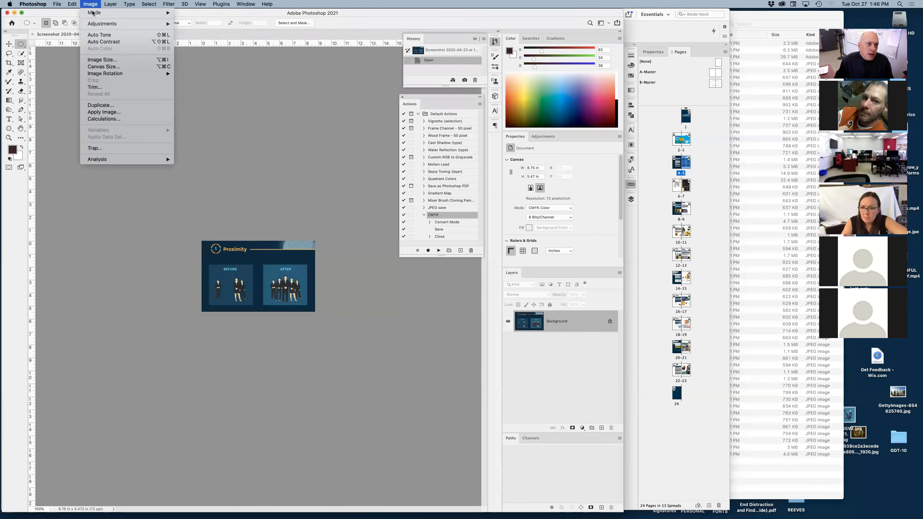
mouse_move(91, 12)
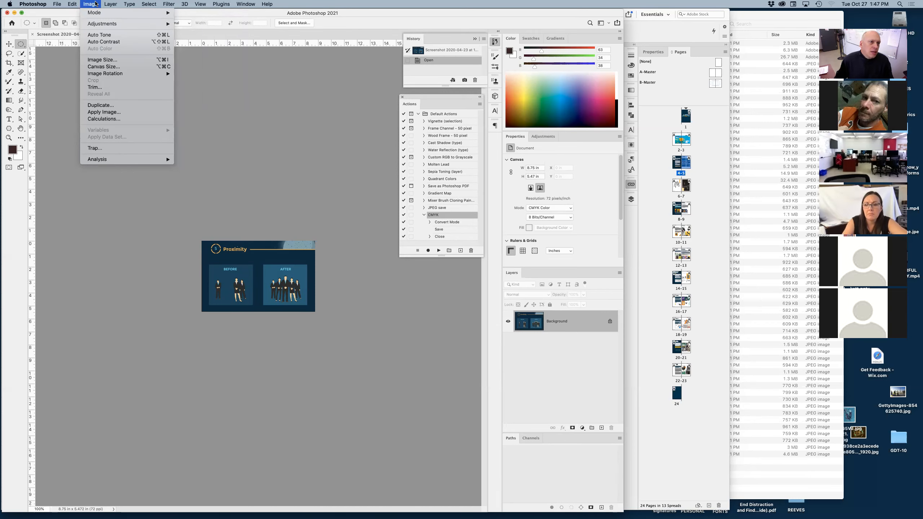
left_click(105, 59)
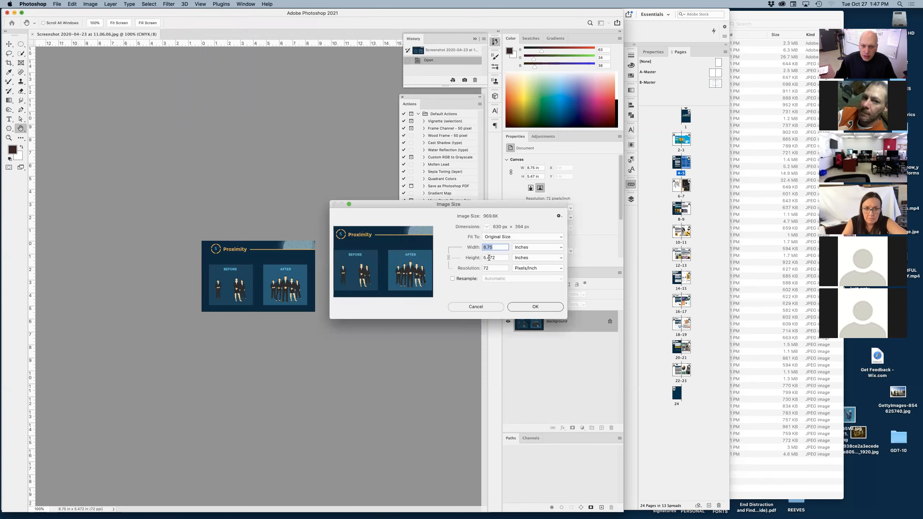
left_click(453, 278)
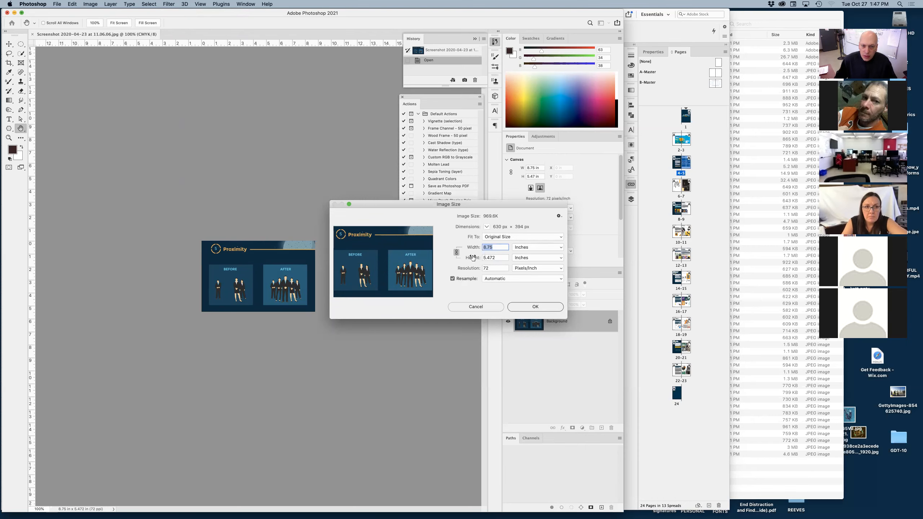
double_click(492, 268)
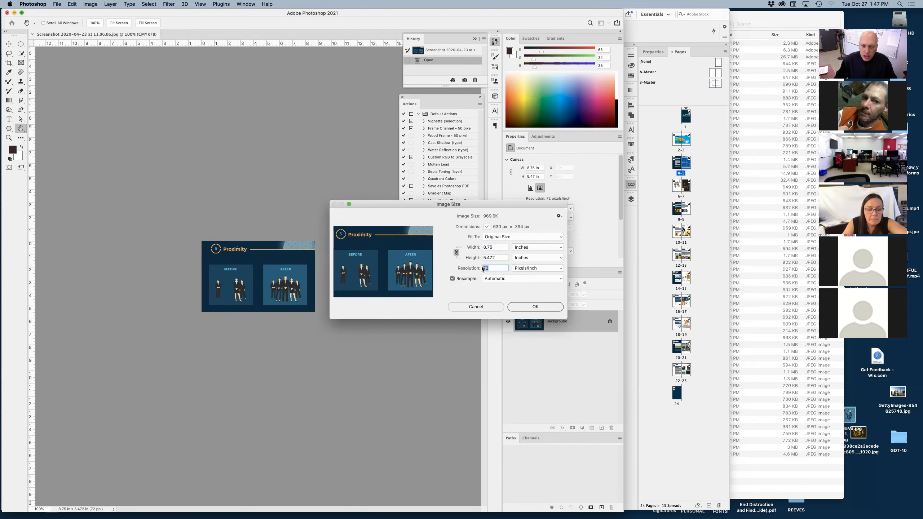
left_click(452, 279)
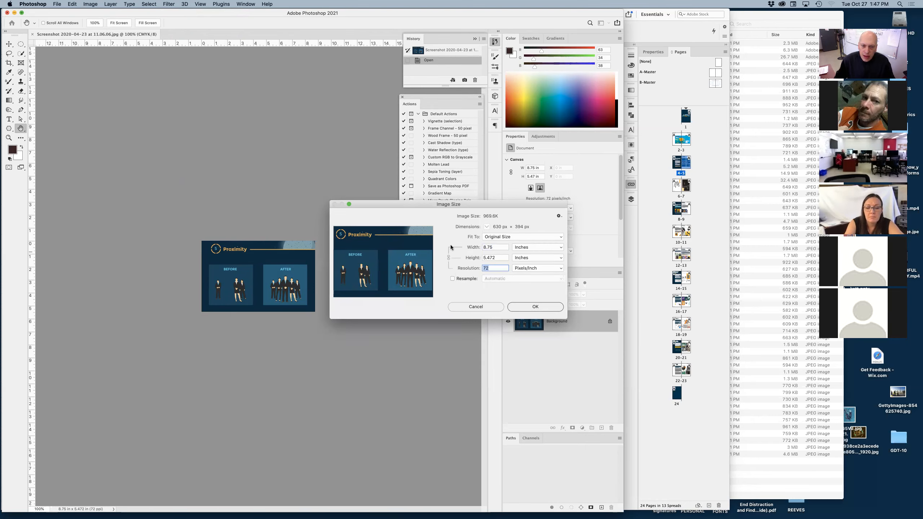
type("300")
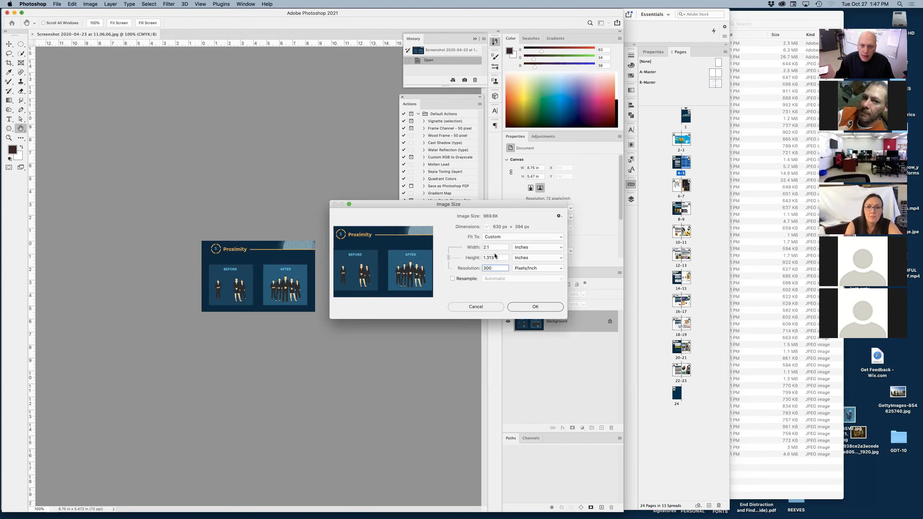
left_click_drag(489, 247, 479, 247)
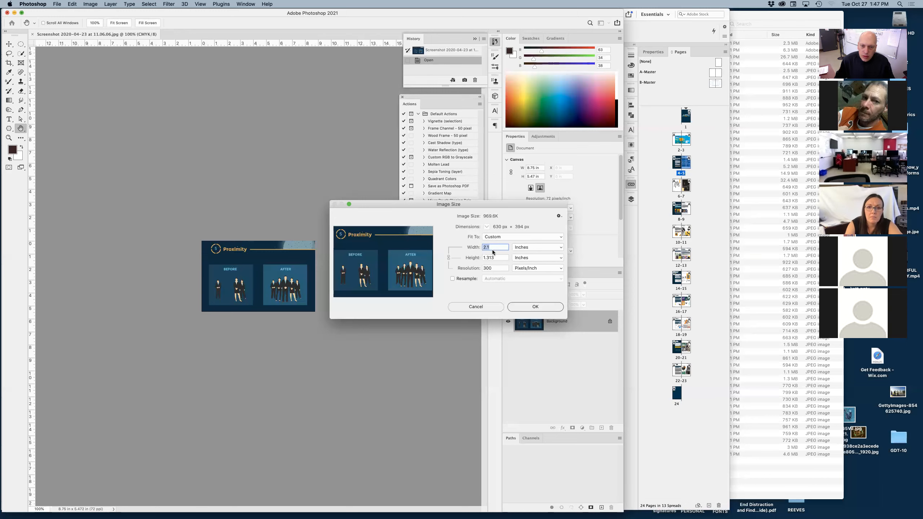
left_click(519, 308)
Save and close the Proximity image, and switch back to InDesign.
key("super+s")
key("super+w")
key("super+Tab")
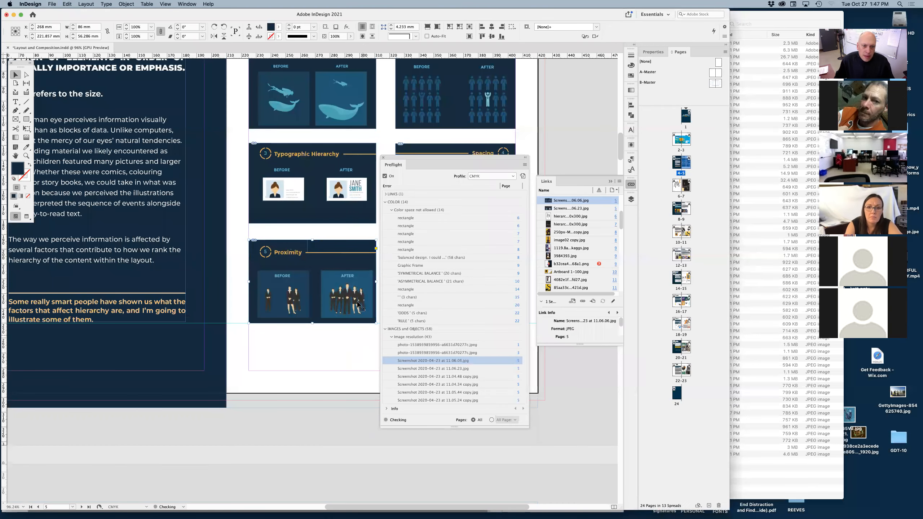
Examine the scaling of the placed images inside the Proximity and Typographic Hierarchy frames.
left_click(313, 280)
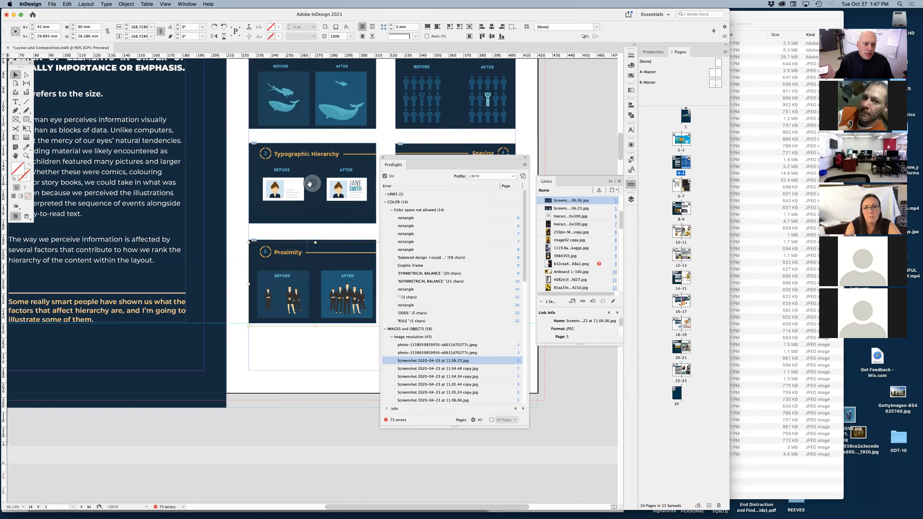
left_click(309, 183)
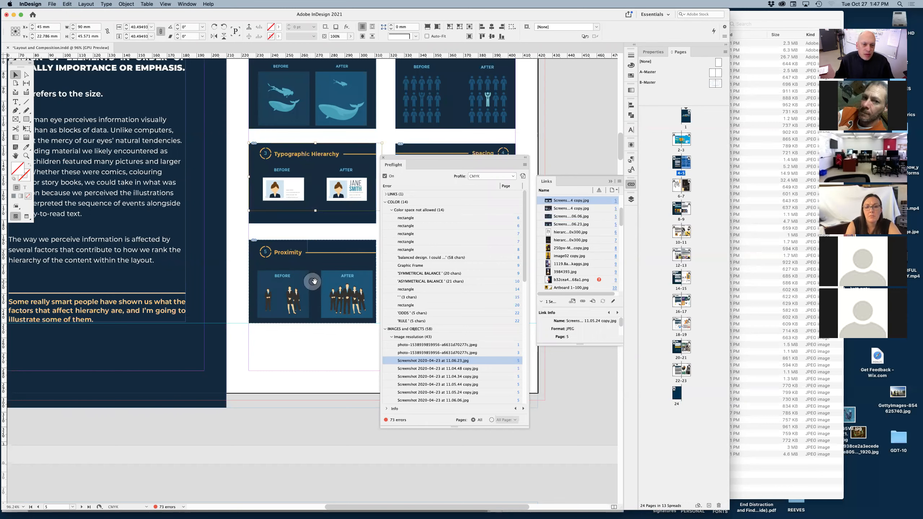
left_click(314, 281)
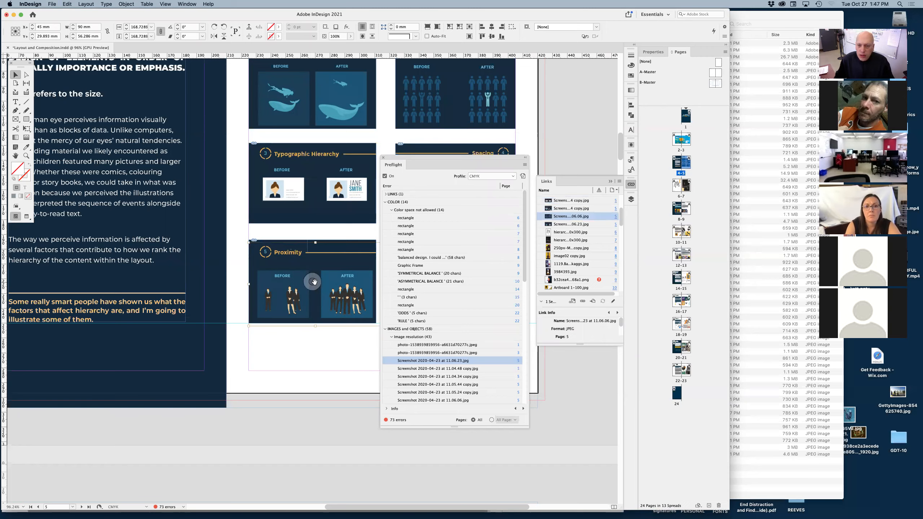
left_click(341, 352)
left_click_drag(348, 346, 250, 366)
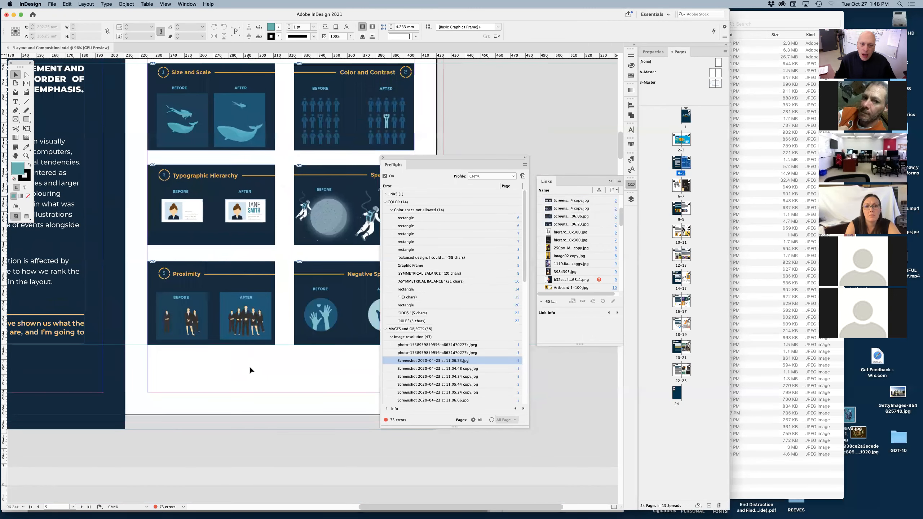
left_click(213, 301)
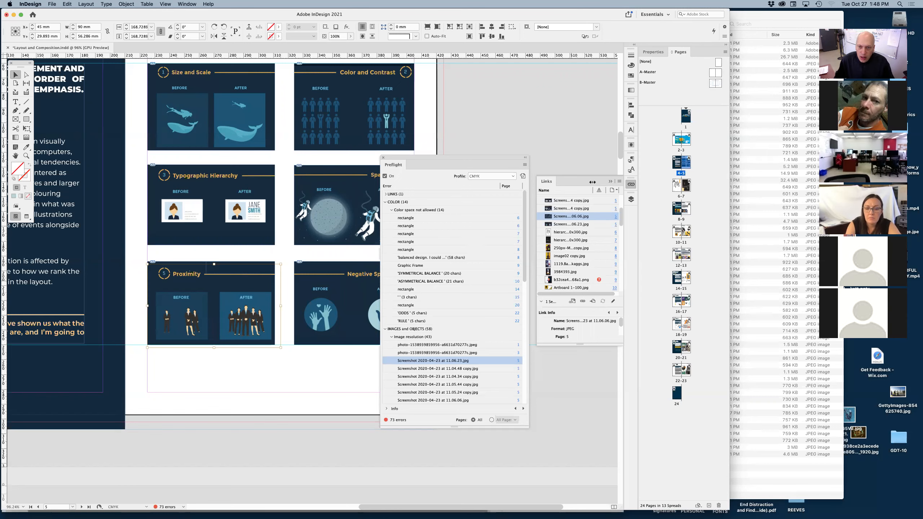
Show the document swatches, collapse the COLOR and IMAGES and OBJECTS error categories, and shorten the Preflight panel.
left_click(631, 76)
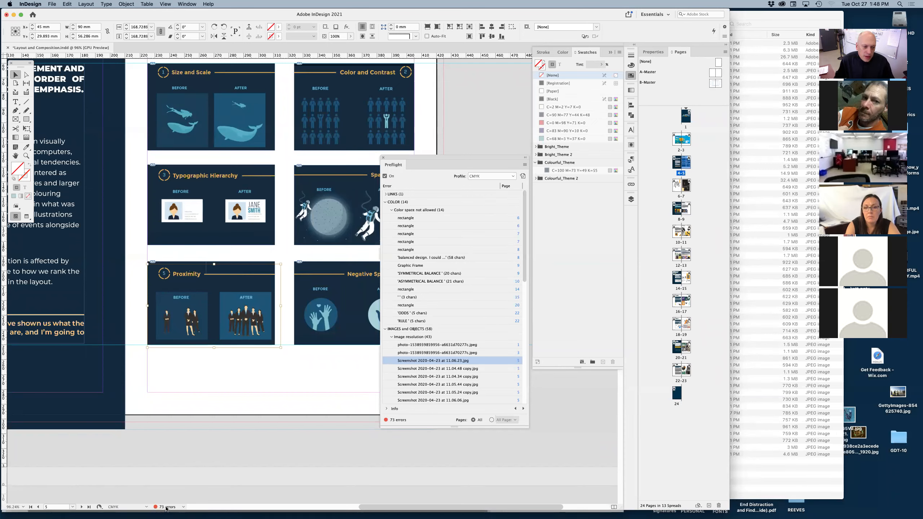
left_click_drag(425, 155, 417, 171)
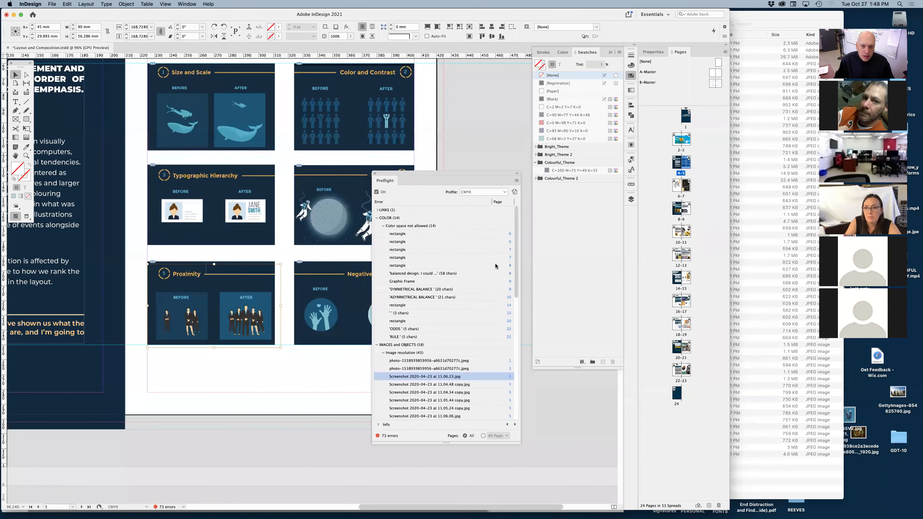
left_click(377, 218)
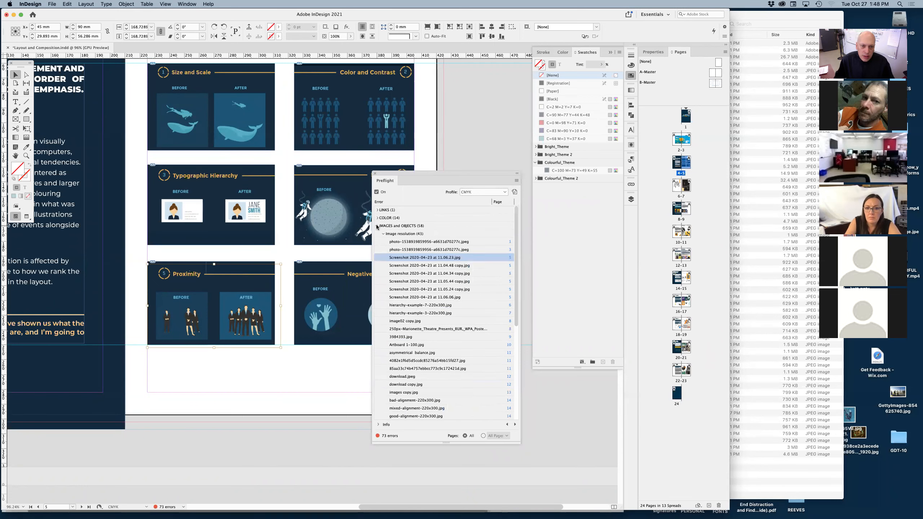
left_click(376, 226)
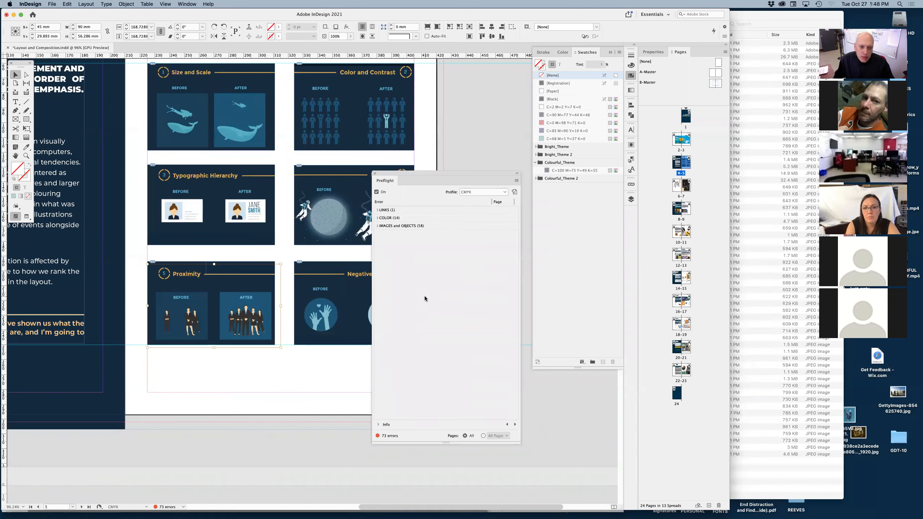
left_click_drag(443, 444, 443, 349)
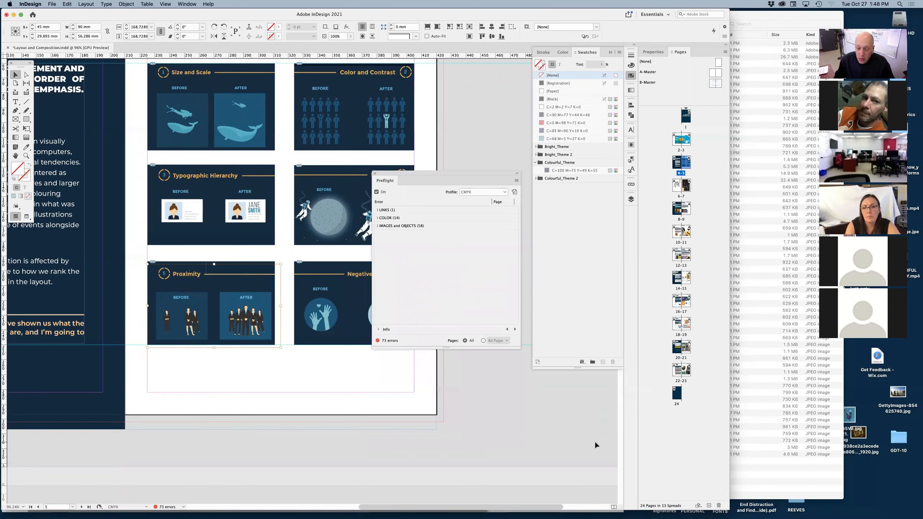